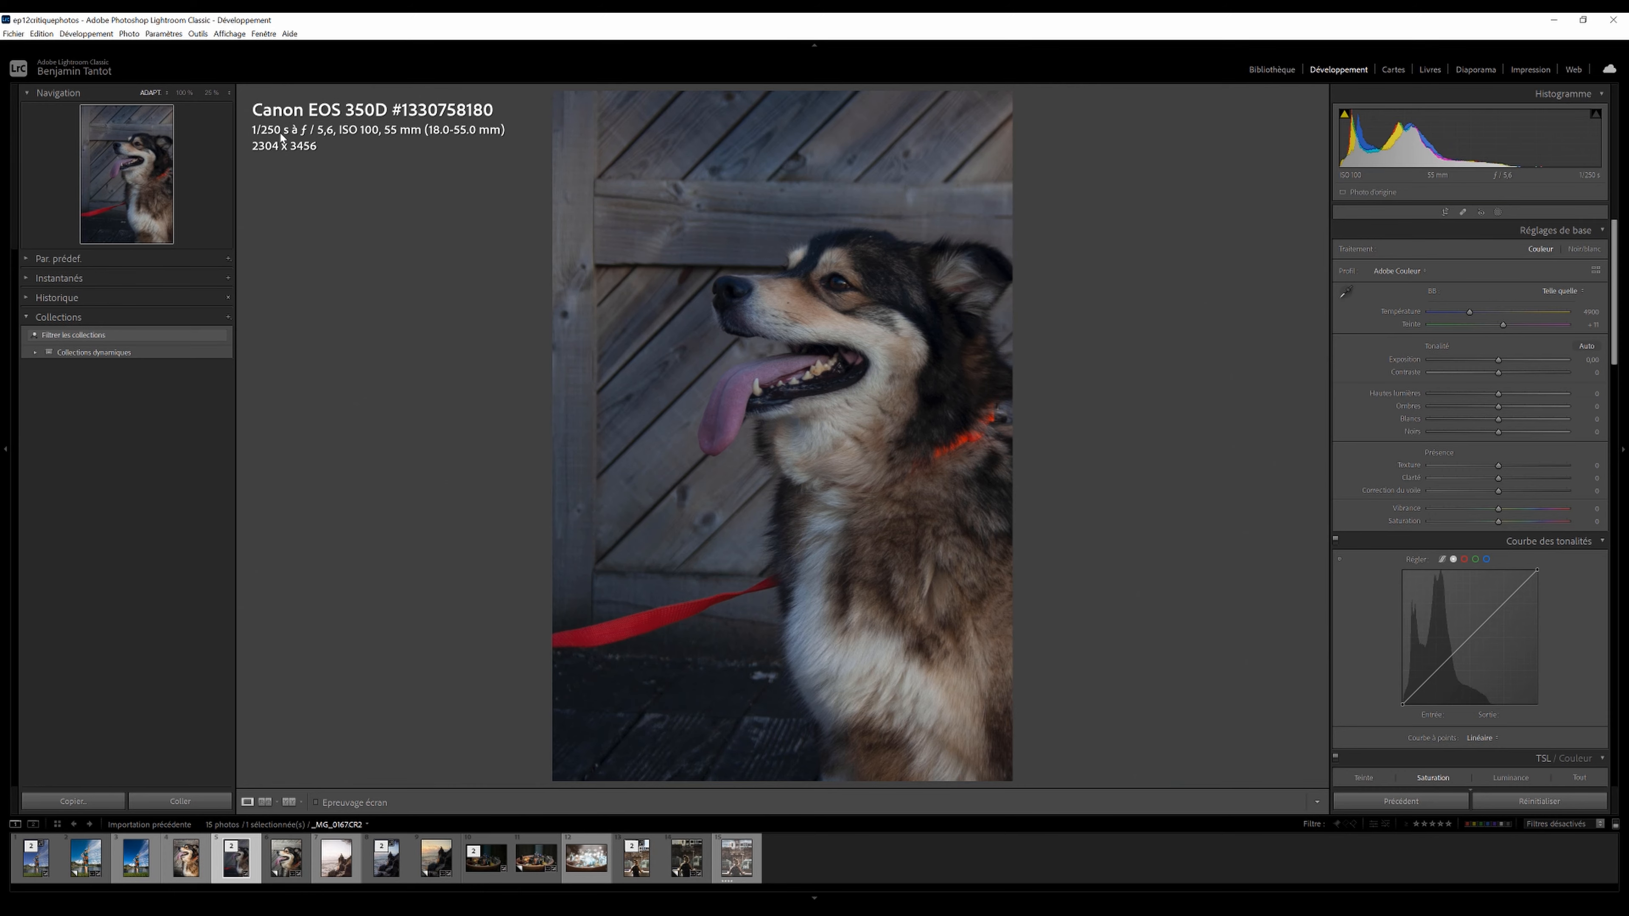
Inspect the sharpness and detail of the dog's head in the original dog photo at 100% and closer zoom.
{"action": "left_click", "coordinate": [829, 265]}
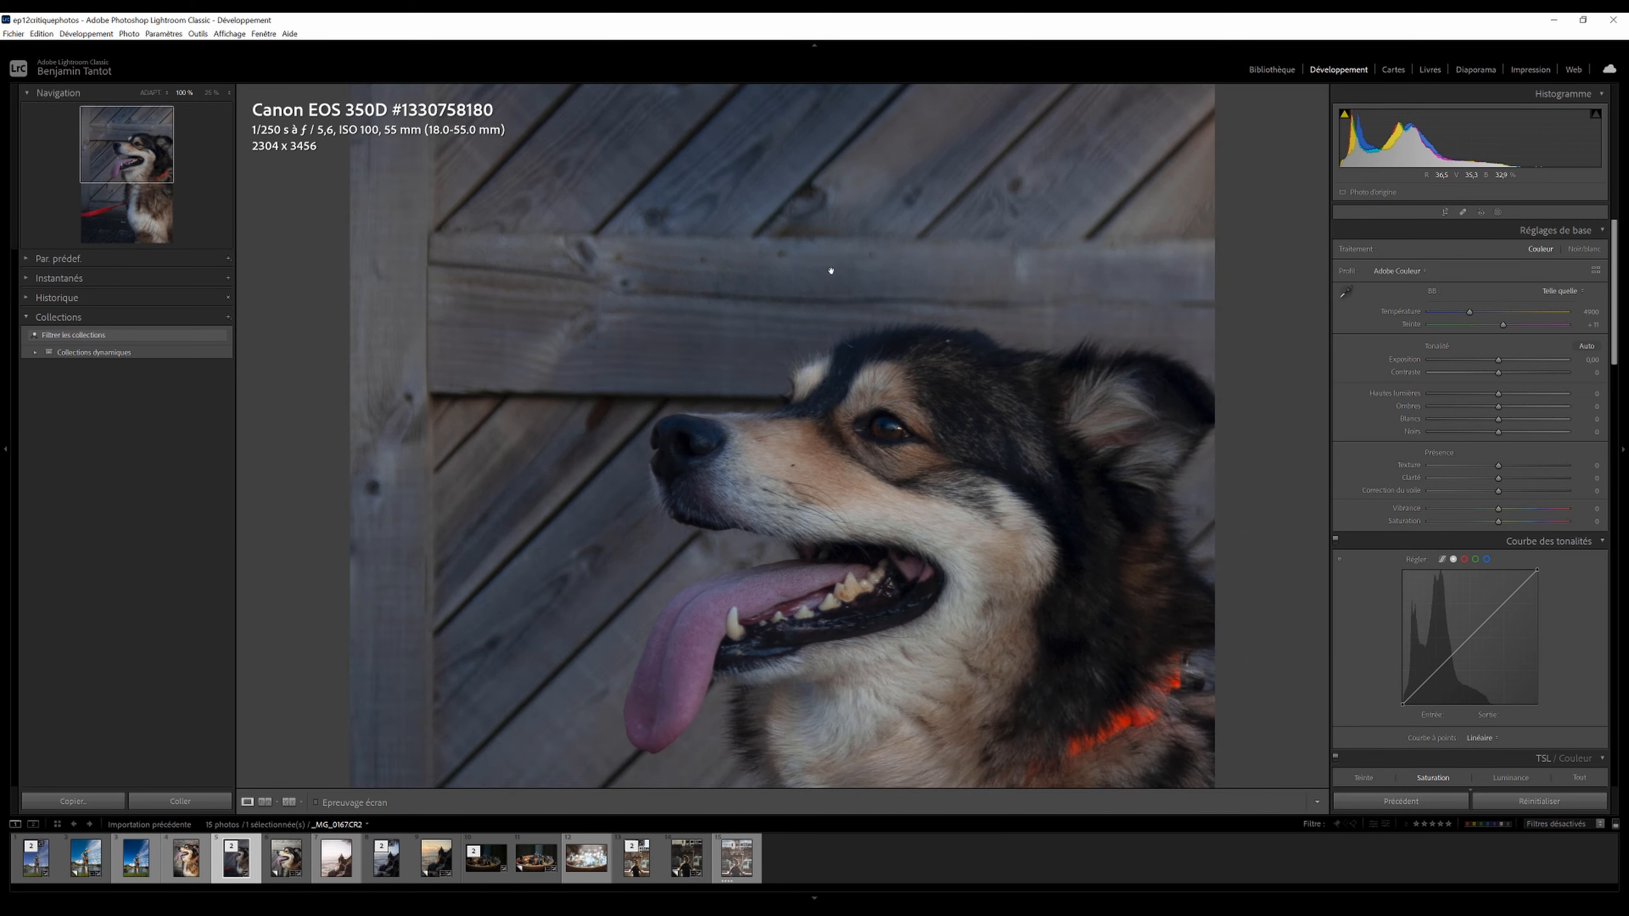
{"action": "left_click_drag", "start_coordinate": [989, 457], "coordinate": [989, 277]}
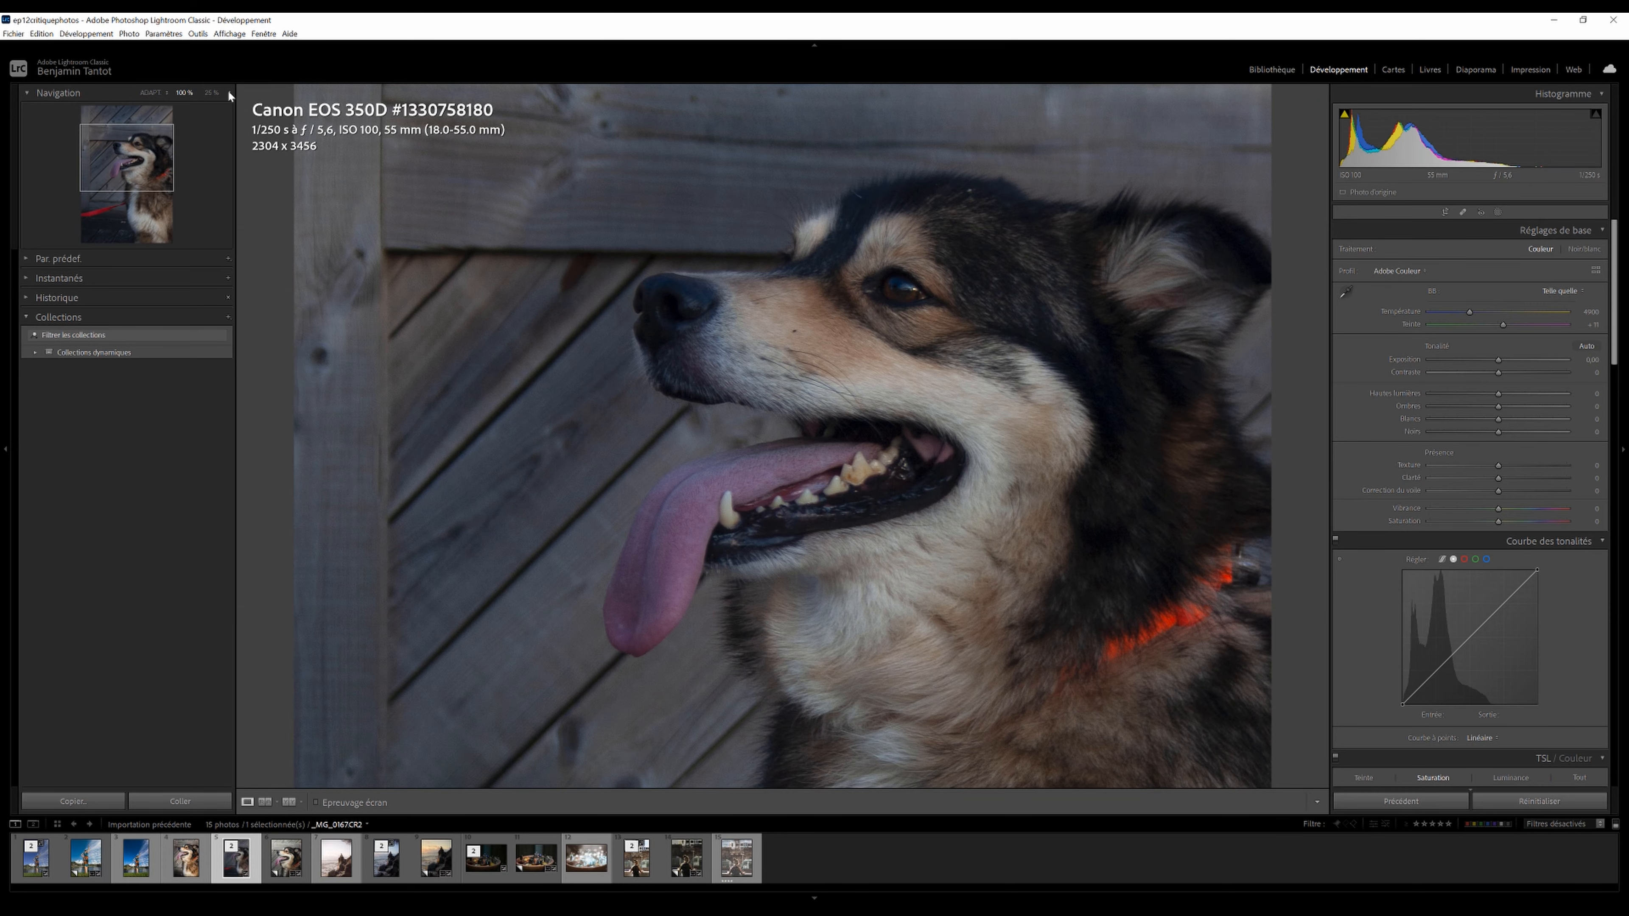
{"action": "left_click", "coordinate": [212, 93]}
{"action": "left_click", "coordinate": [189, 203]}
{"action": "left_click_drag", "start_coordinate": [791, 189], "coordinate": [865, 393]}
{"action": "left_click_drag", "start_coordinate": [762, 334], "coordinate": [733, 406]}
{"action": "left_click", "coordinate": [733, 406]}
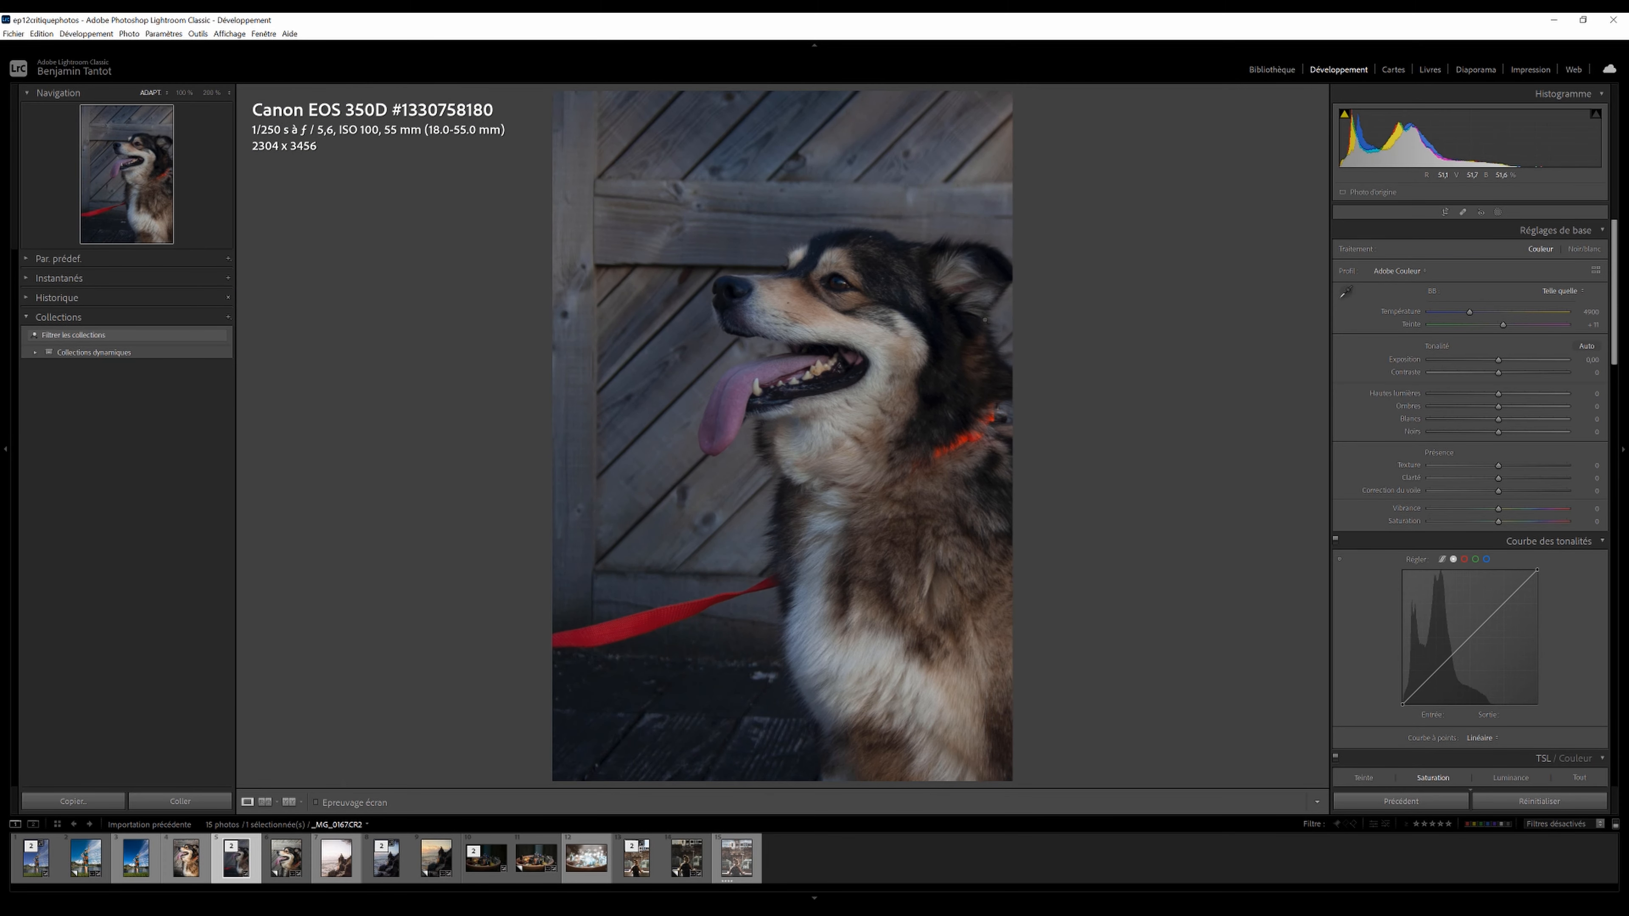
{"action": "left_click", "coordinate": [794, 256]}
{"action": "left_click", "coordinate": [794, 256]}
Check the crop overlay on the original dog photo and compare the original with its brightened JPG edit.
{"action": "left_click", "coordinate": [1445, 214]}
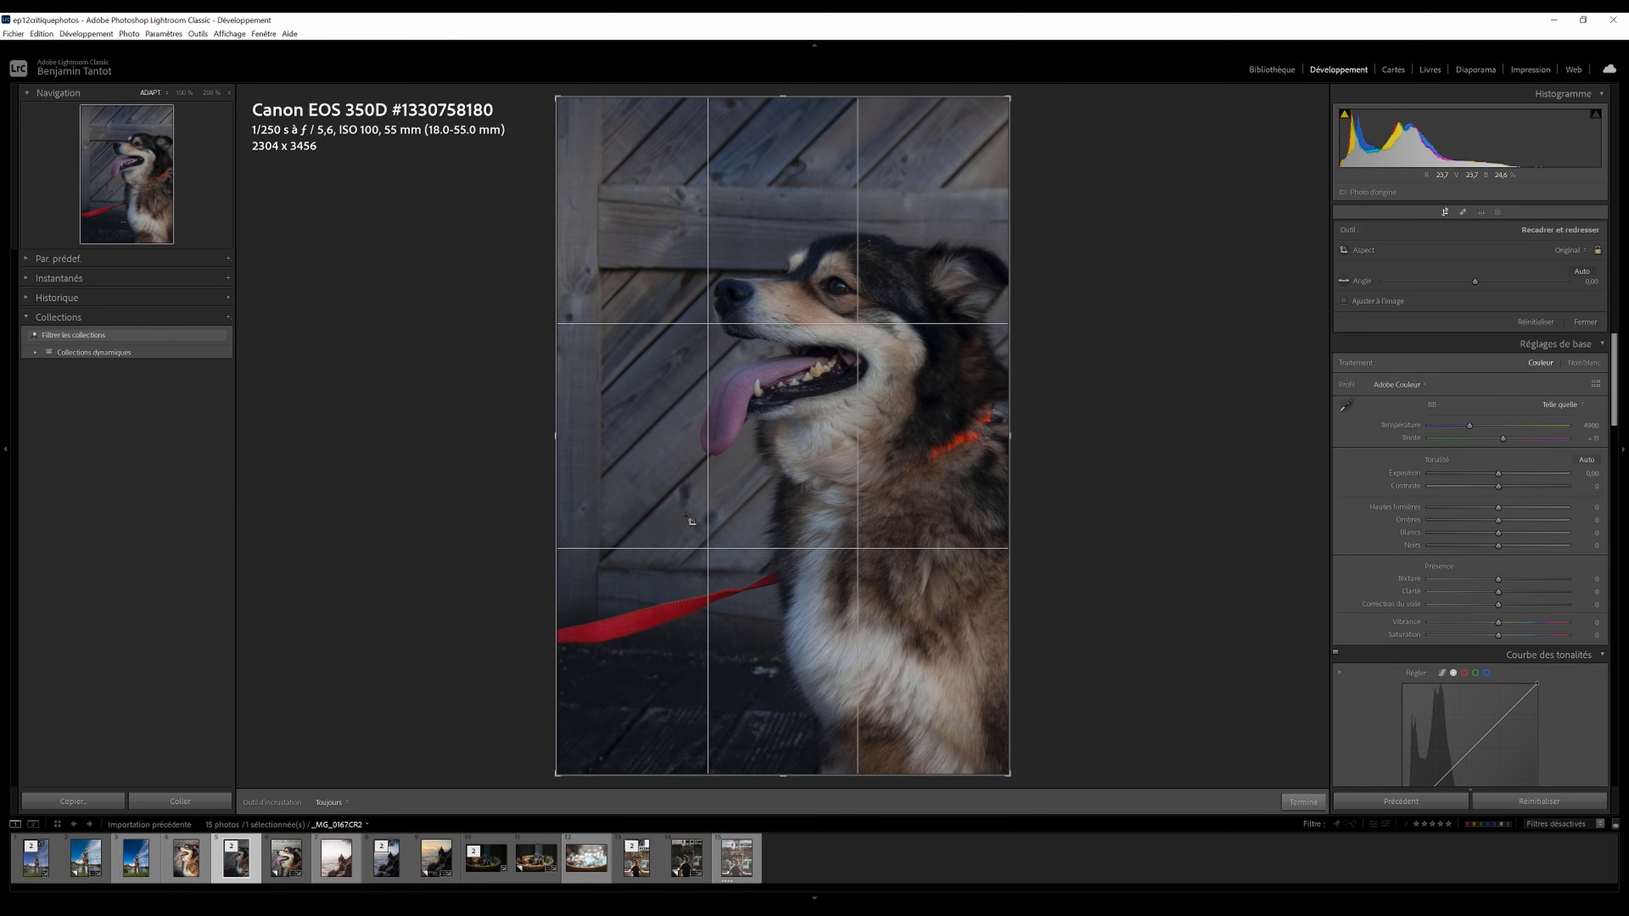
{"action": "key", "text": "Left"}
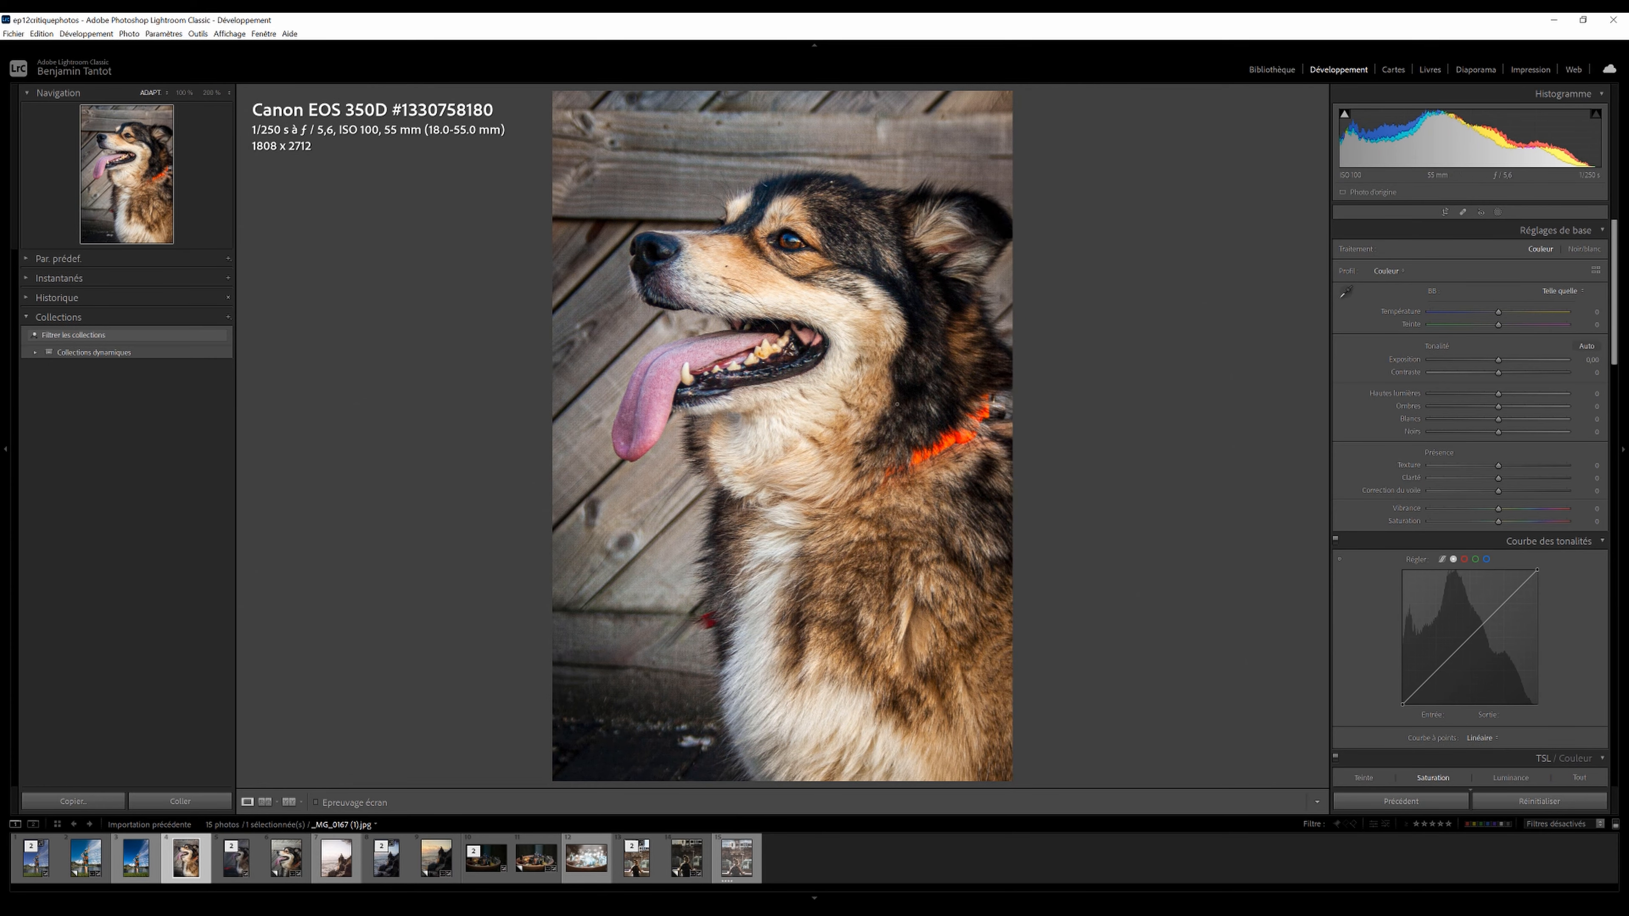
{"action": "left_click", "coordinate": [232, 860]}
{"action": "left_click", "coordinate": [193, 859]}
{"action": "key", "text": "Right"}
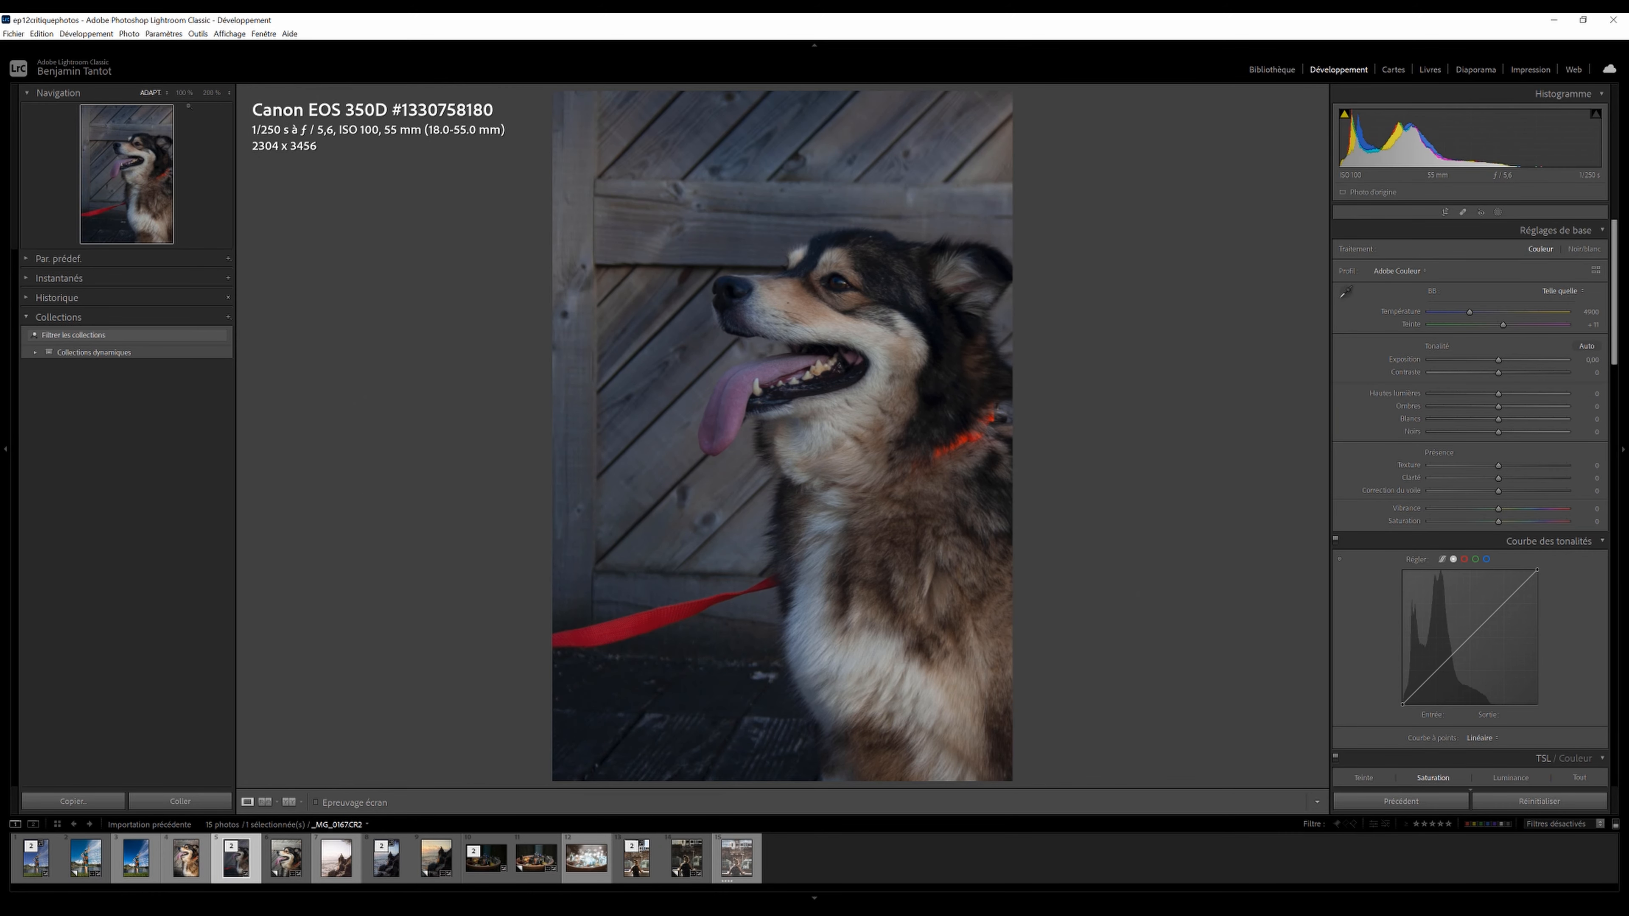
Compare the original dog photo with the JPG edit again and inspect the leash retouching beside the chest up close.
{"action": "left_click", "coordinate": [182, 94]}
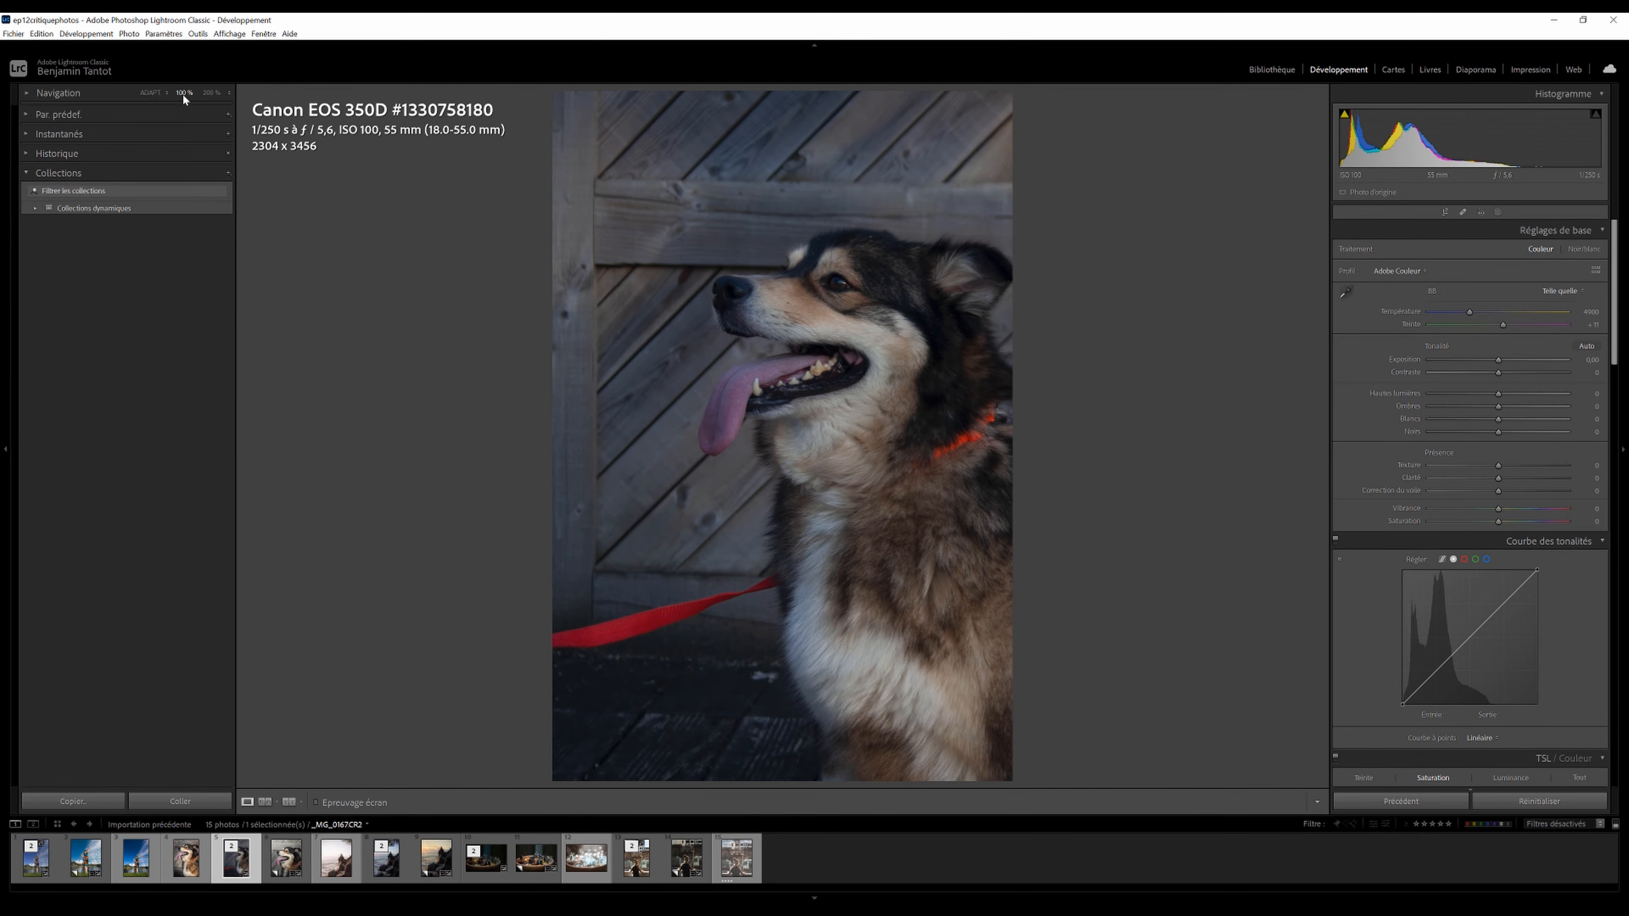
{"action": "left_click", "coordinate": [150, 95]}
{"action": "key", "text": "Left"}
{"action": "left_click", "coordinate": [189, 866]}
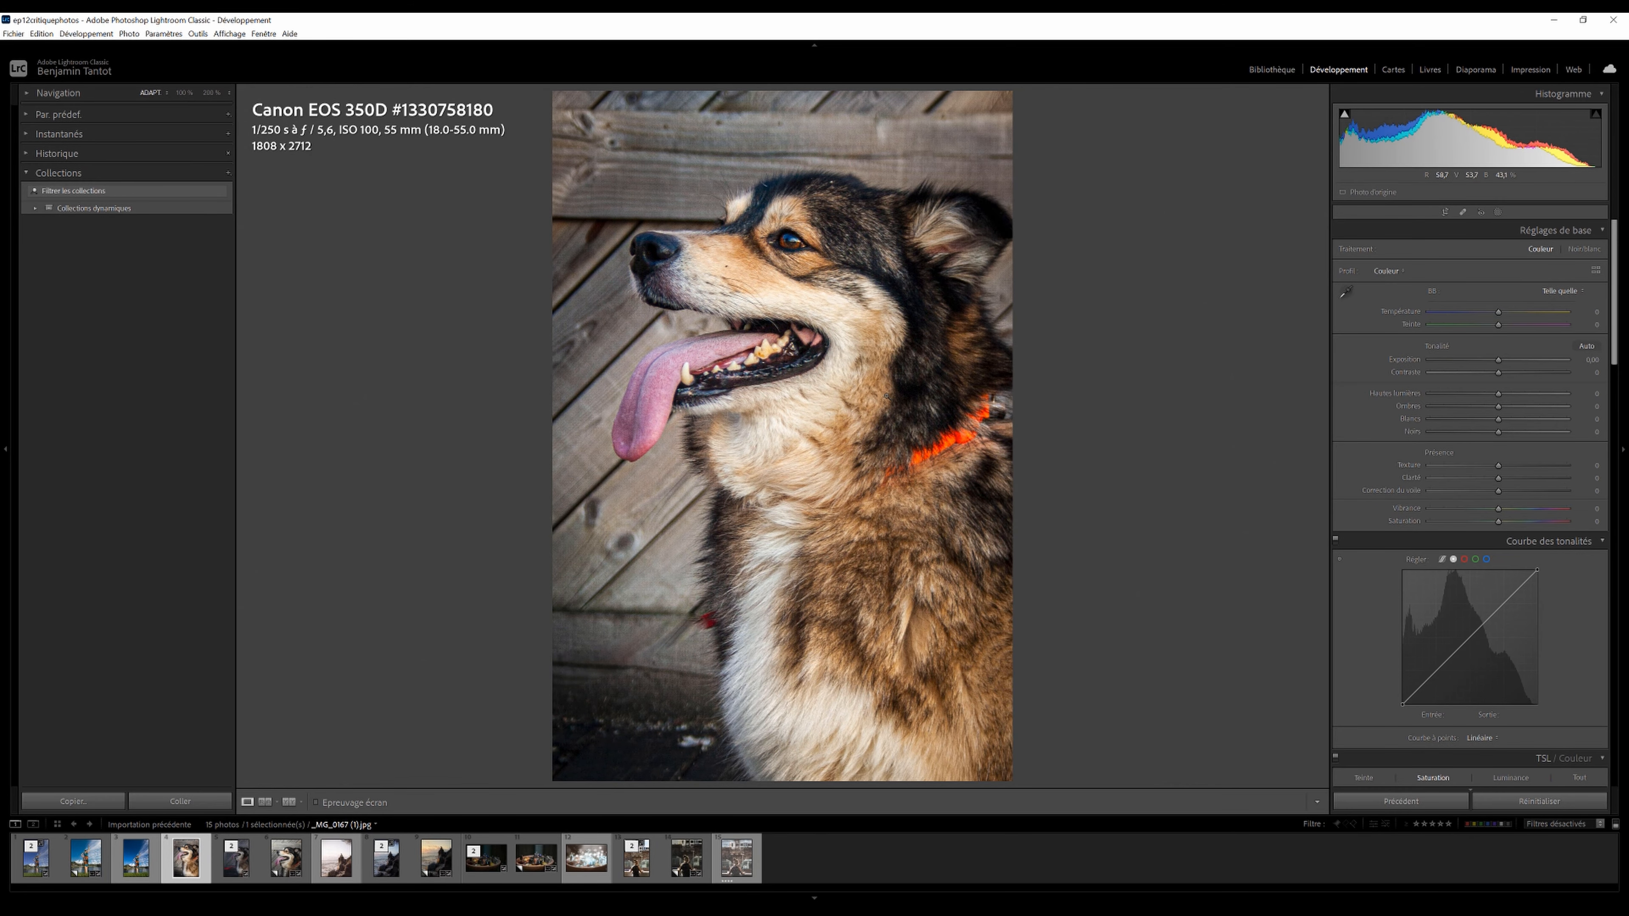
{"action": "key", "text": "Right"}
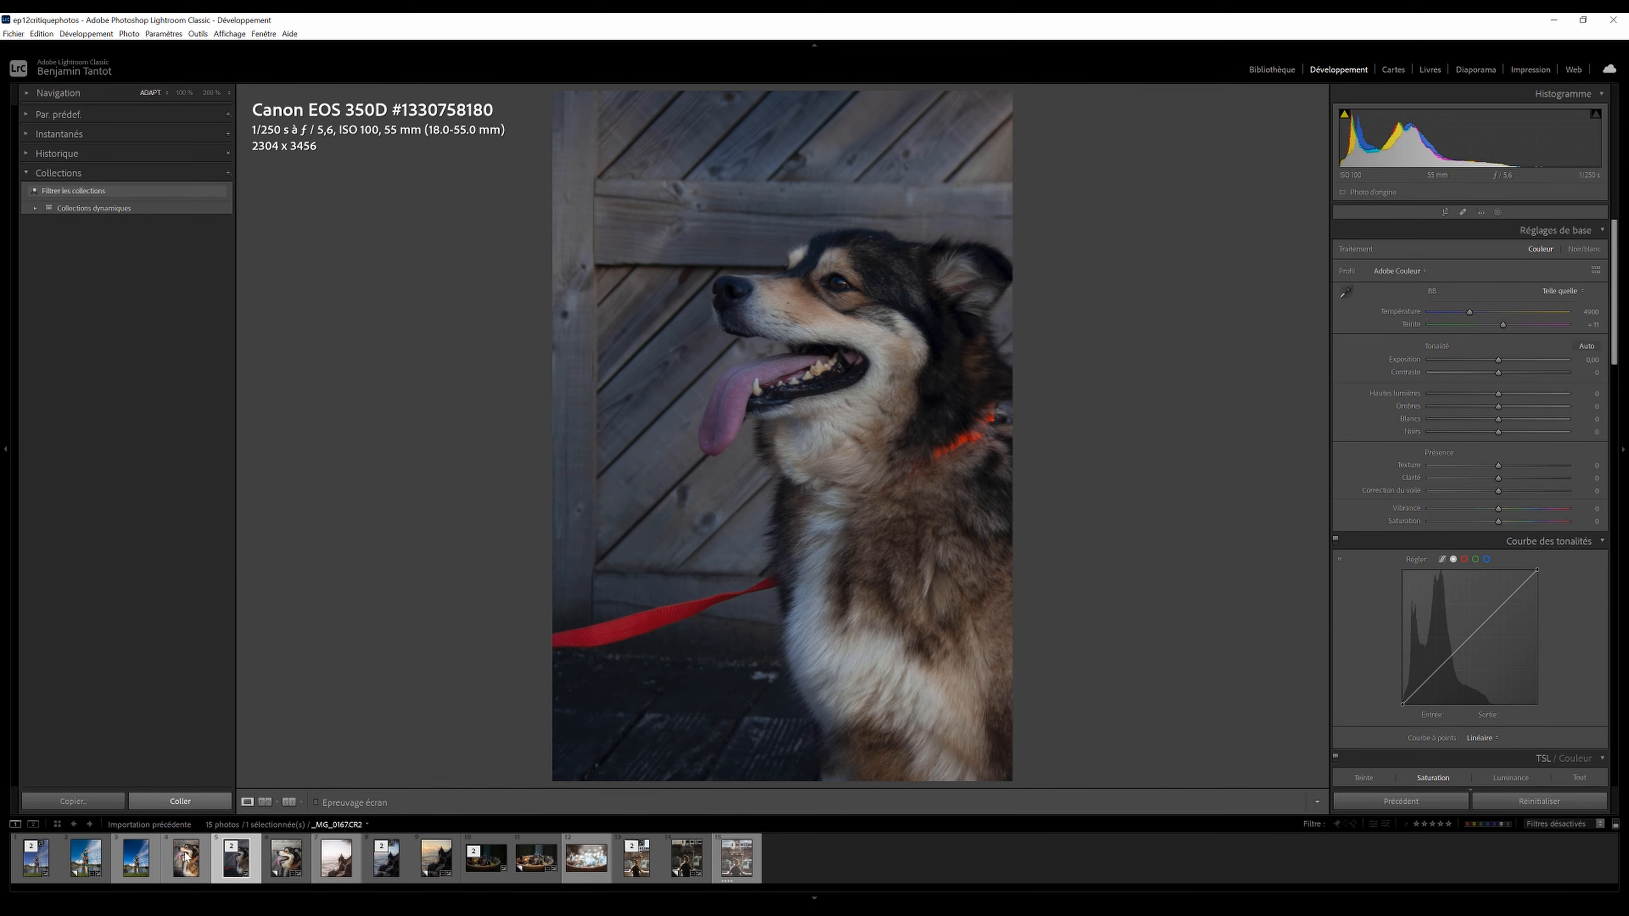
{"action": "key", "text": "Left"}
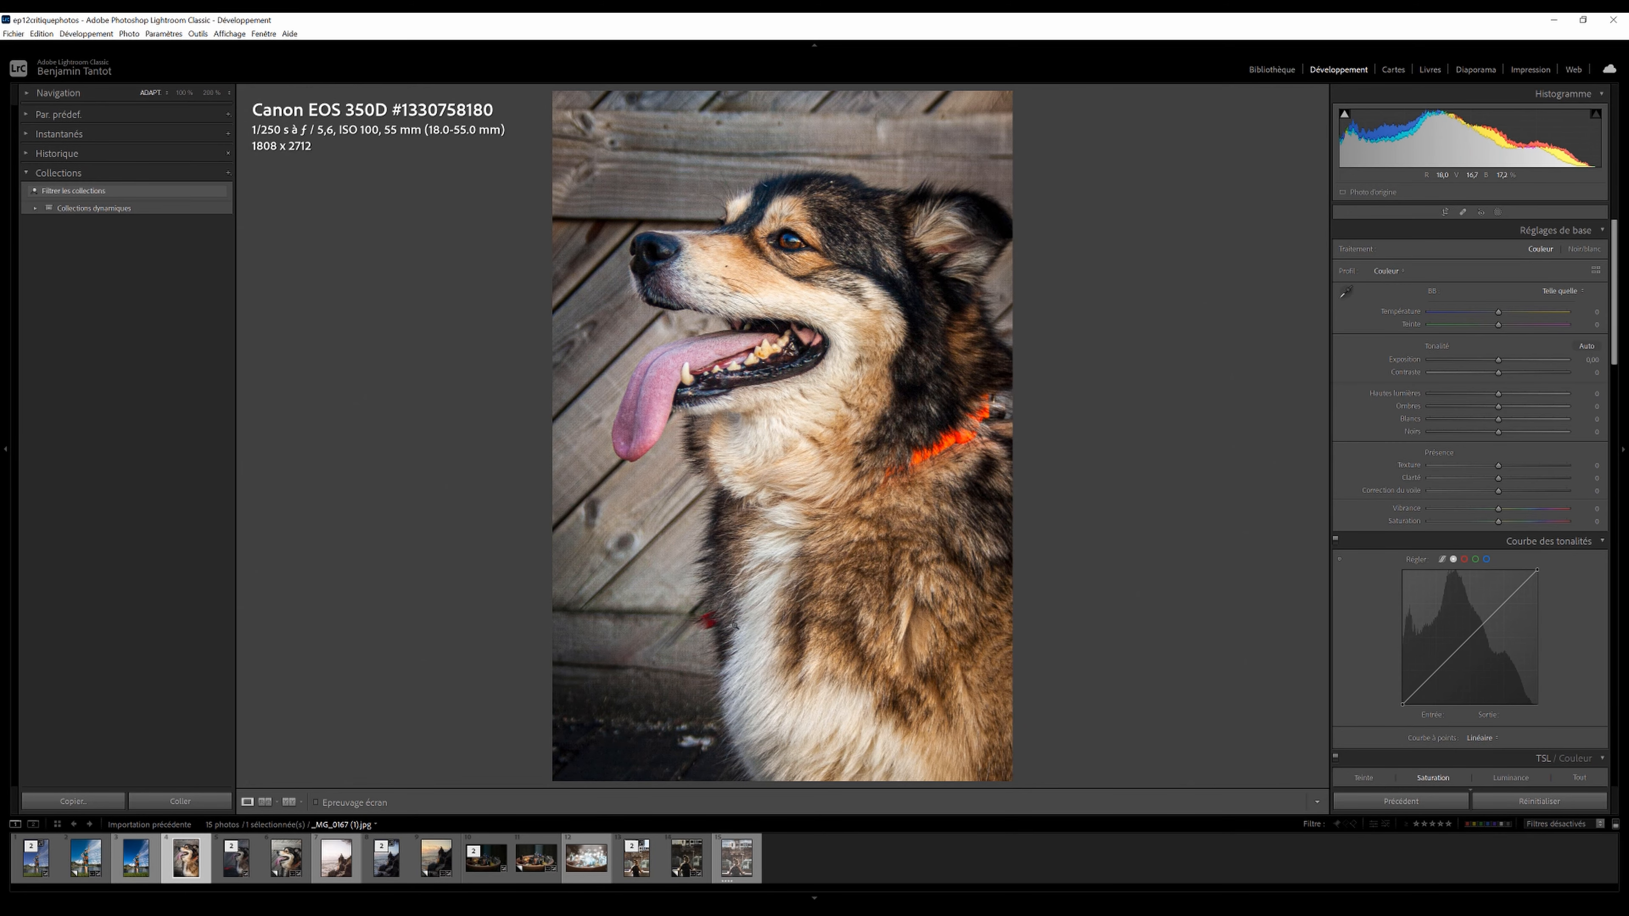
{"action": "left_click", "coordinate": [670, 363]}
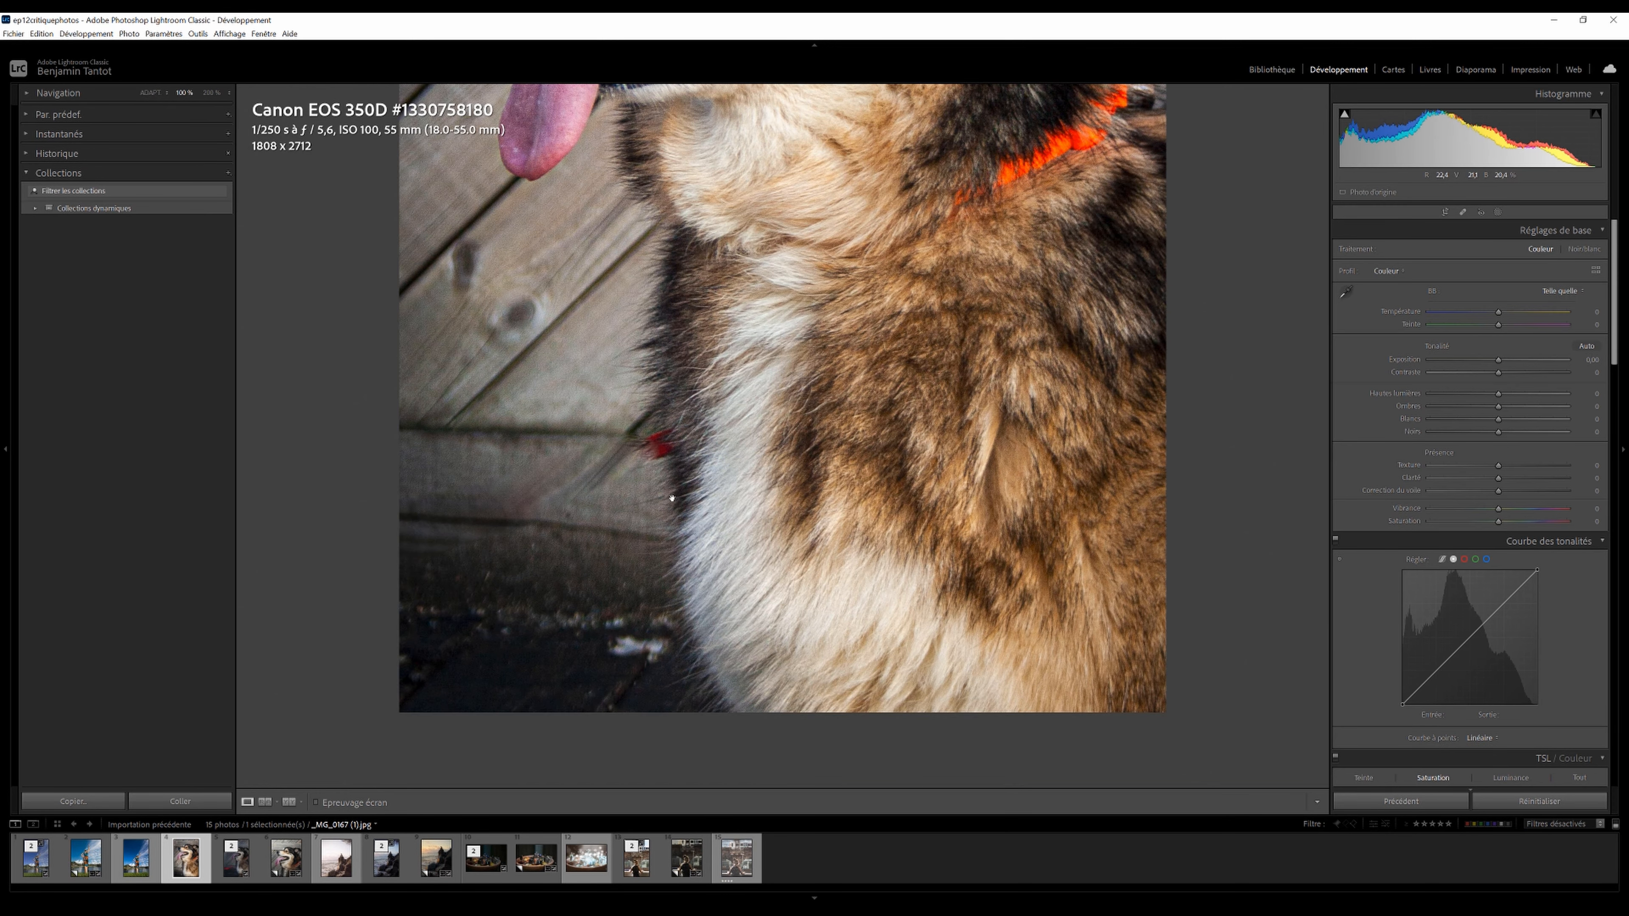
{"action": "left_click", "coordinate": [622, 311]}
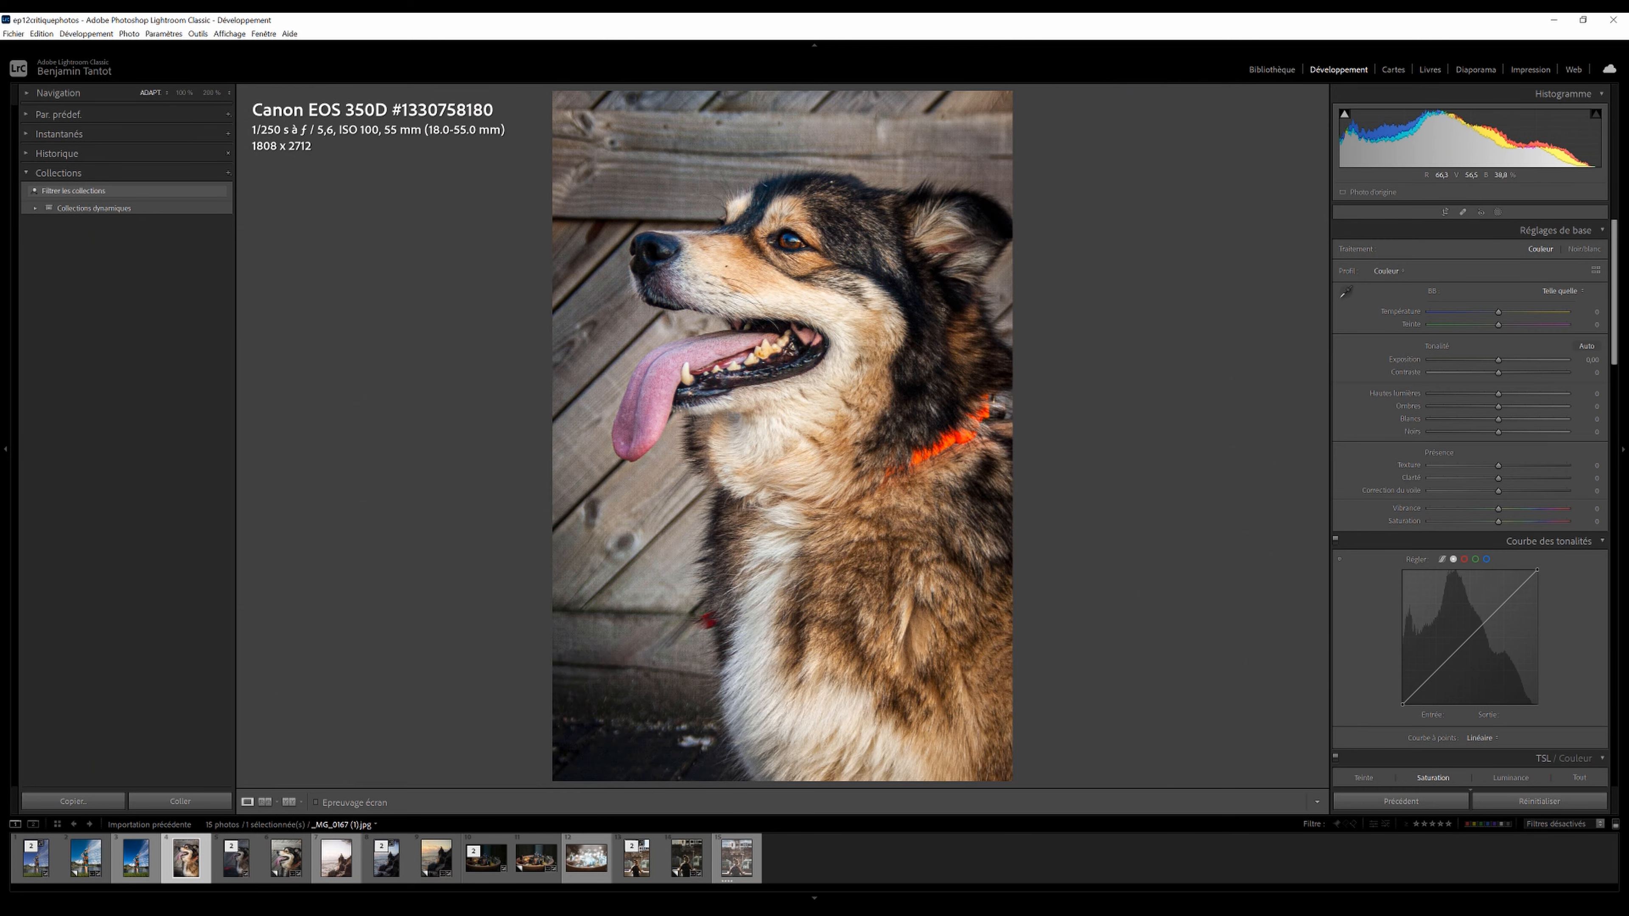
Compare the virtual copy of the dog photo, Copie 1, with all its masks switched off and on.
{"action": "left_click", "coordinate": [288, 859]}
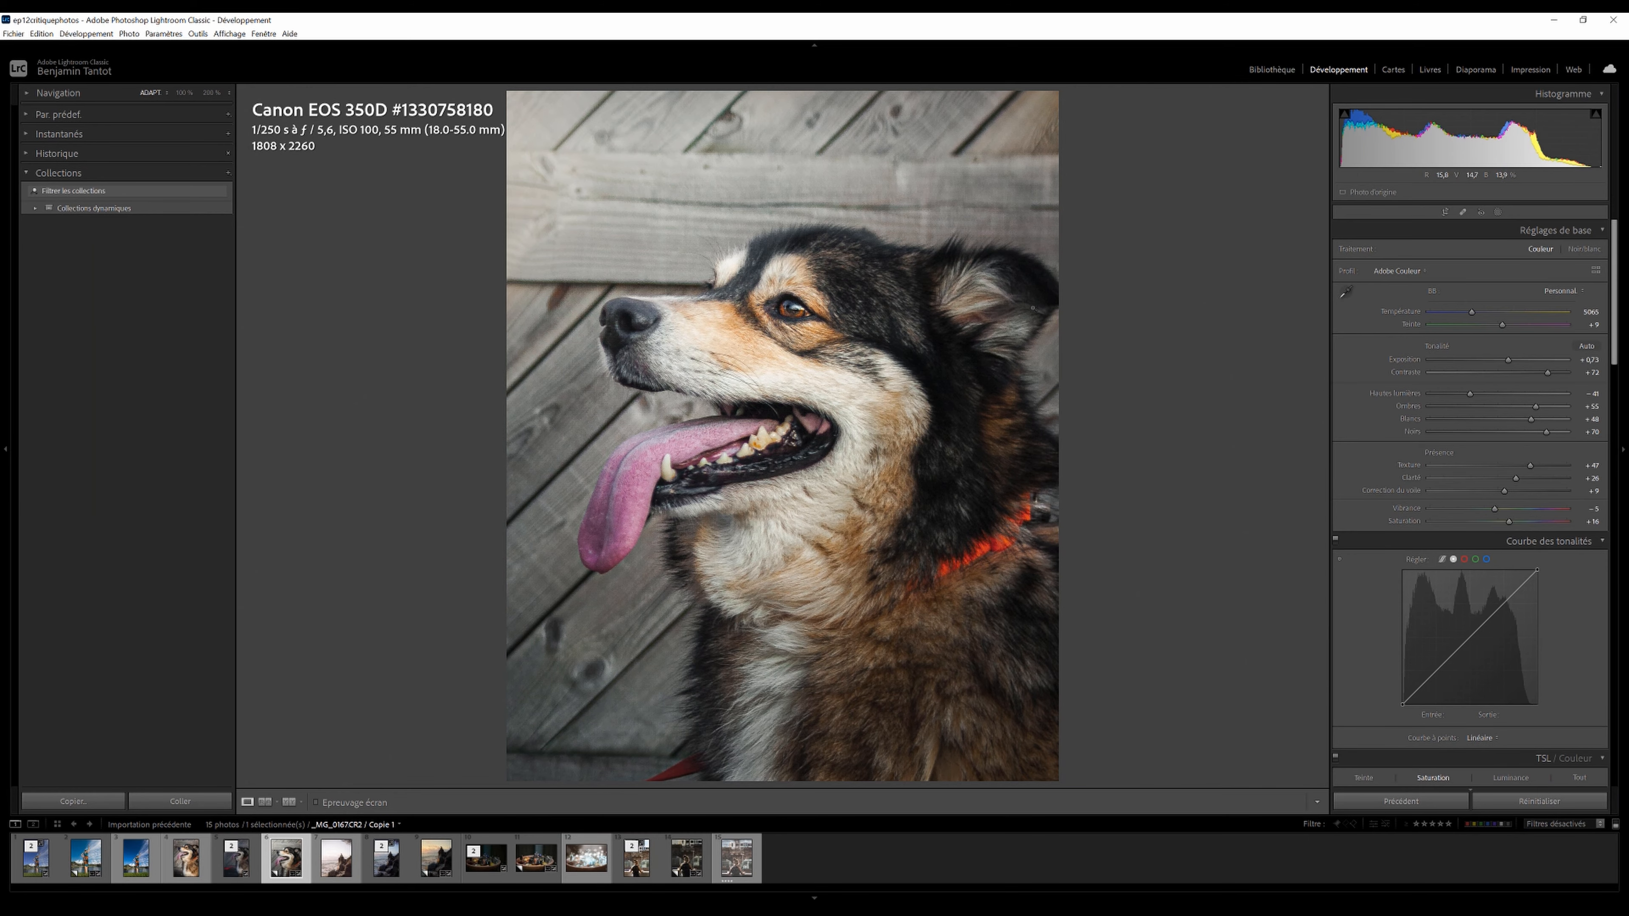
{"action": "left_click", "coordinate": [1497, 211]}
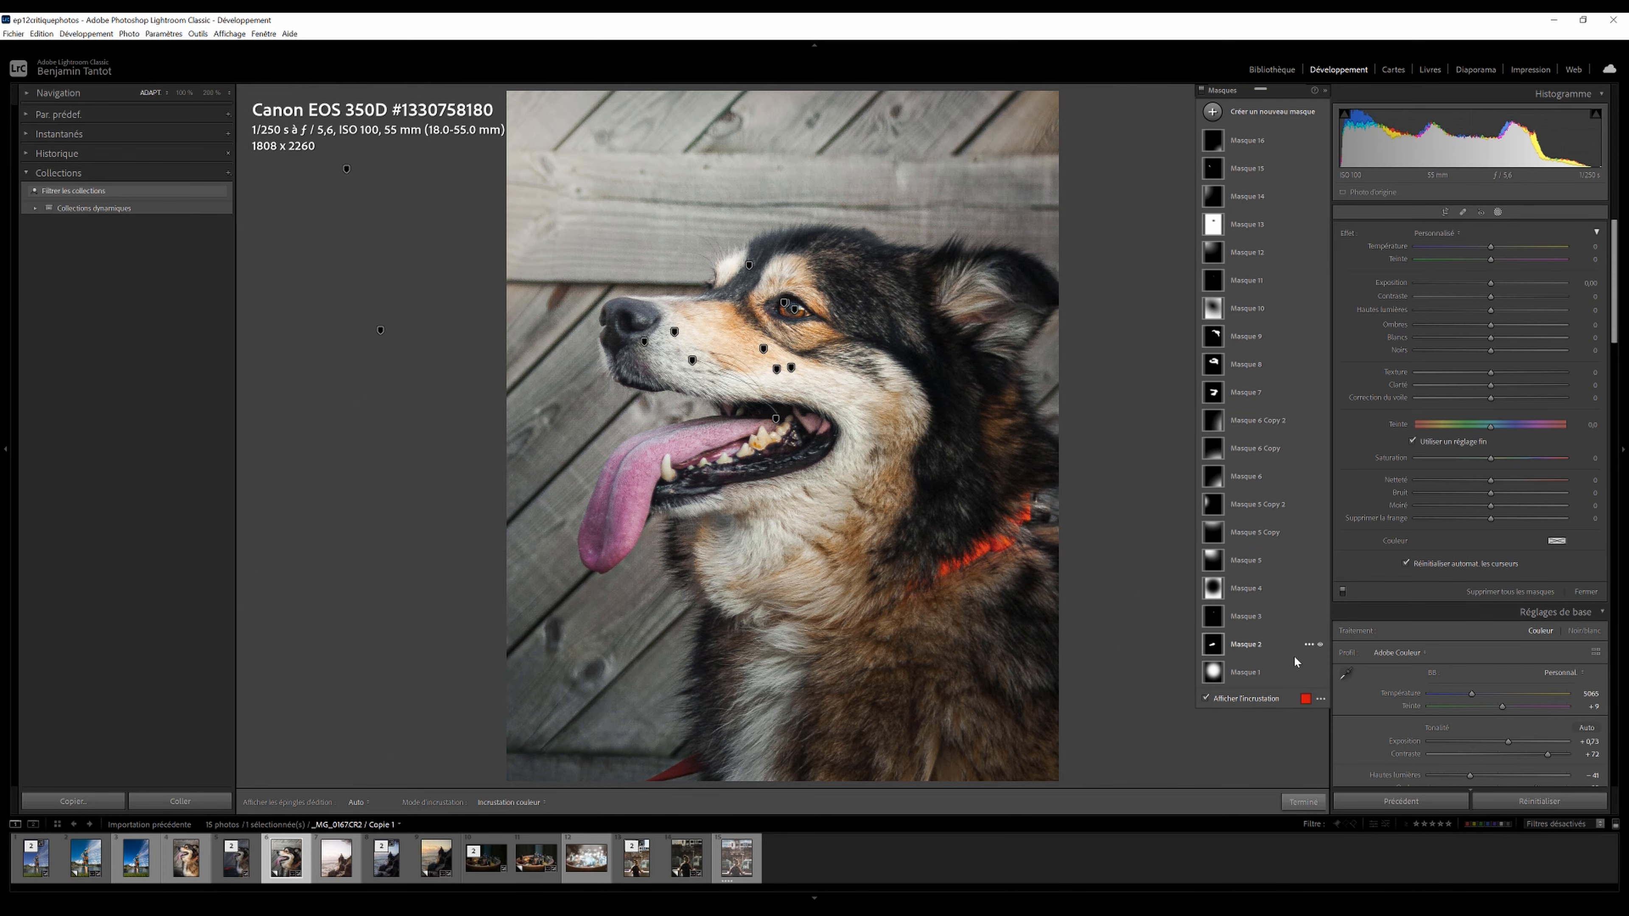
{"action": "left_click", "coordinate": [1343, 590]}
{"action": "left_click", "coordinate": [1343, 589]}
{"action": "left_click", "coordinate": [1342, 590]}
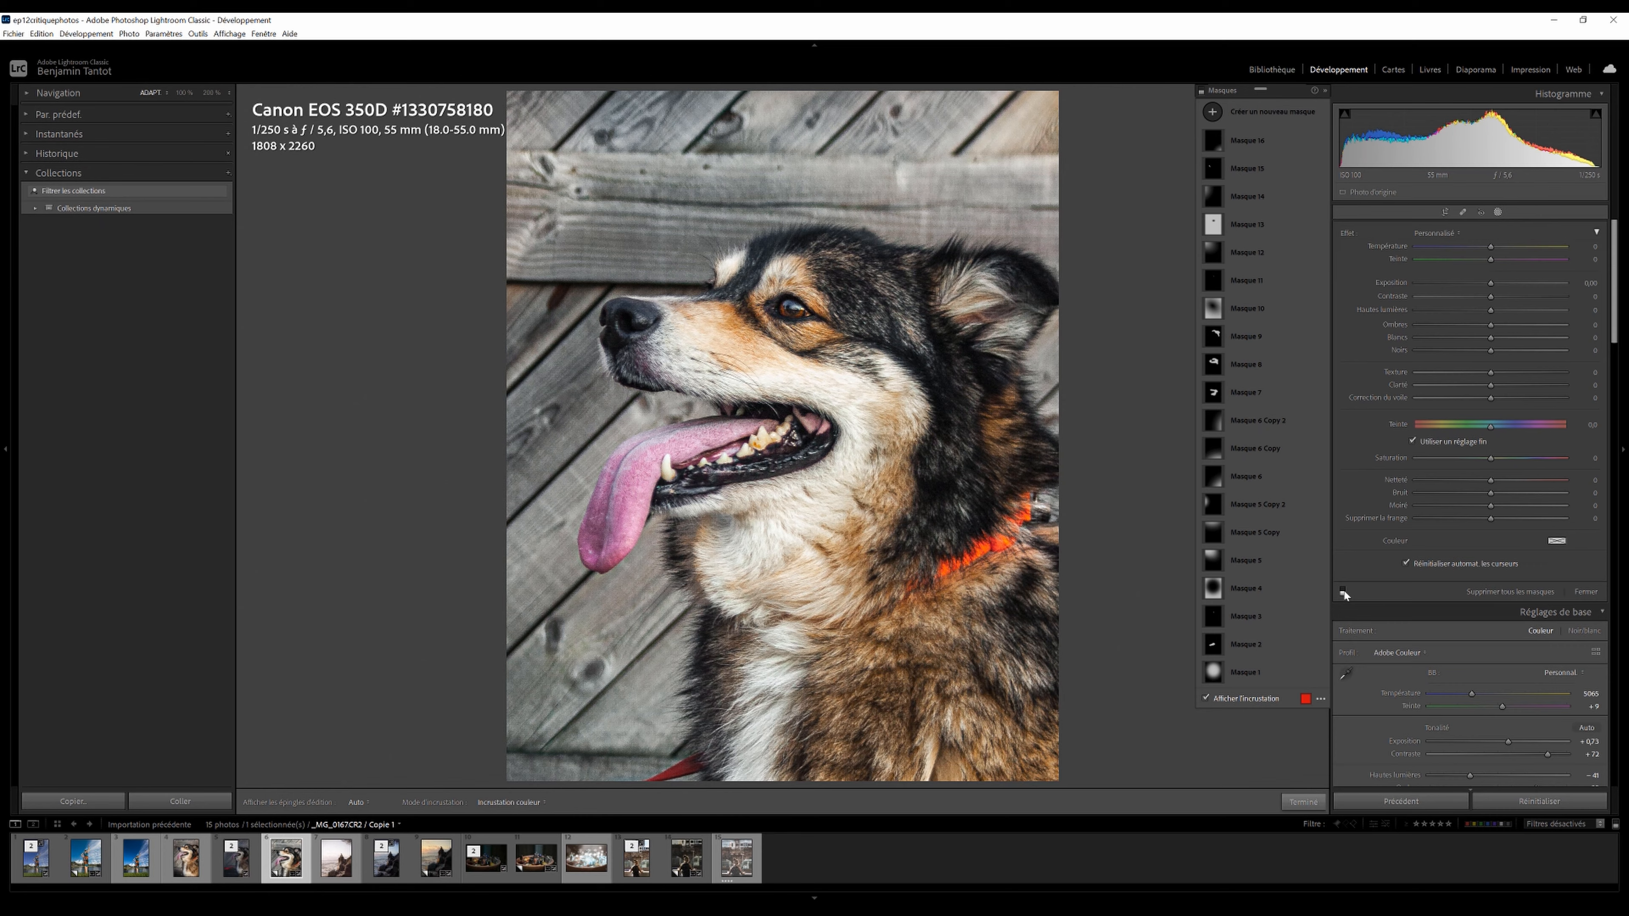
{"action": "left_click", "coordinate": [1342, 589]}
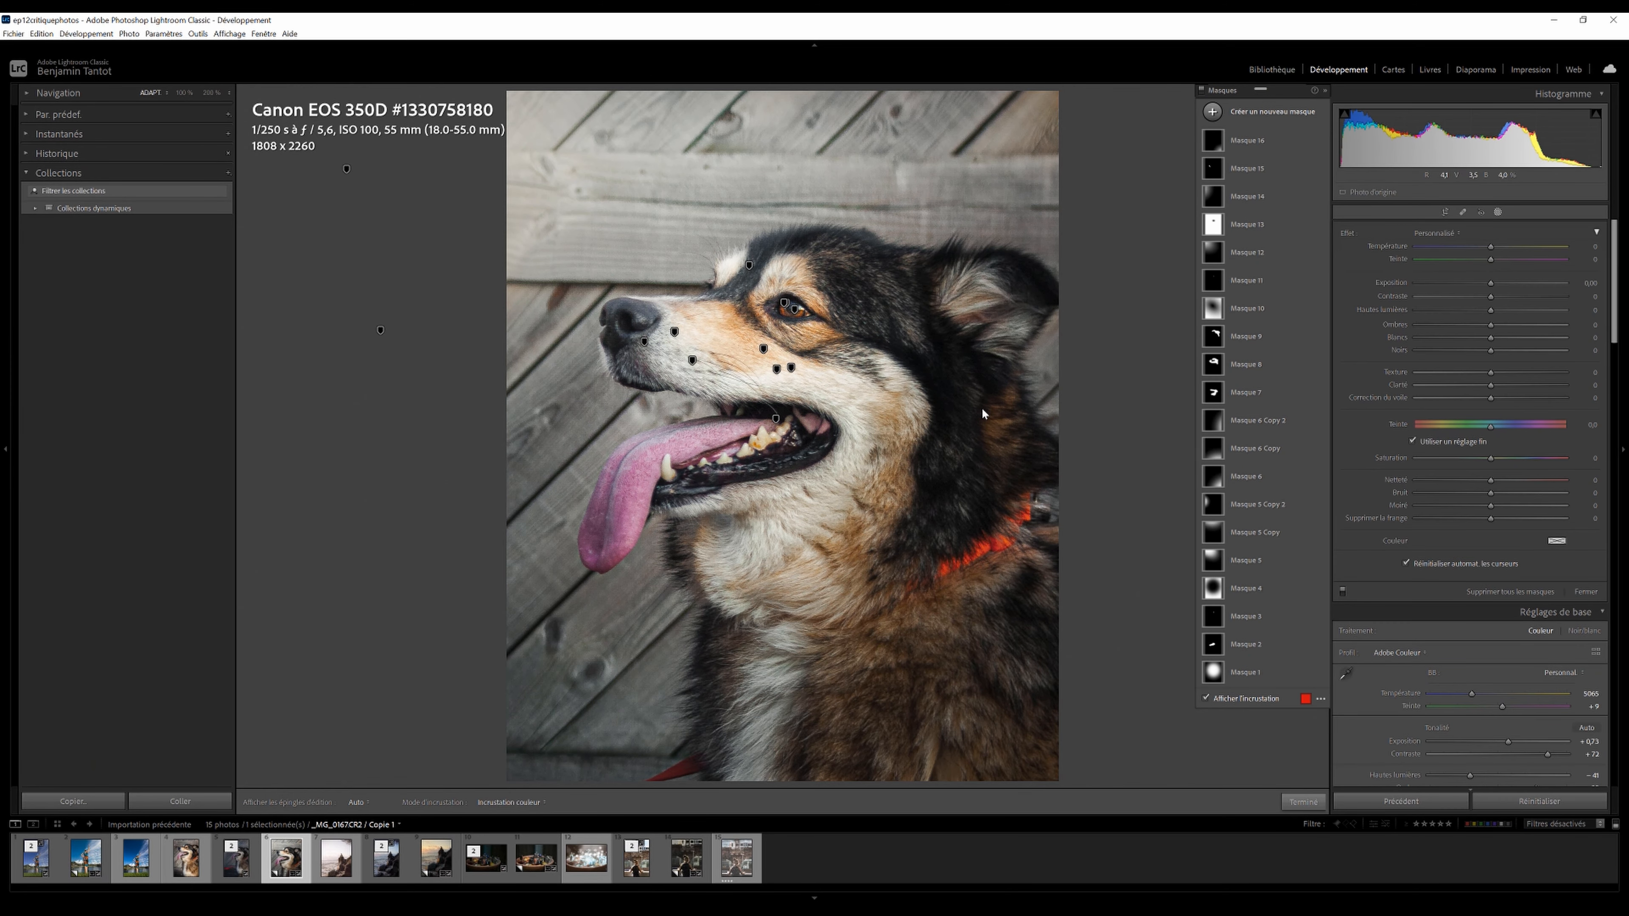
{"action": "left_click", "coordinate": [1343, 590]}
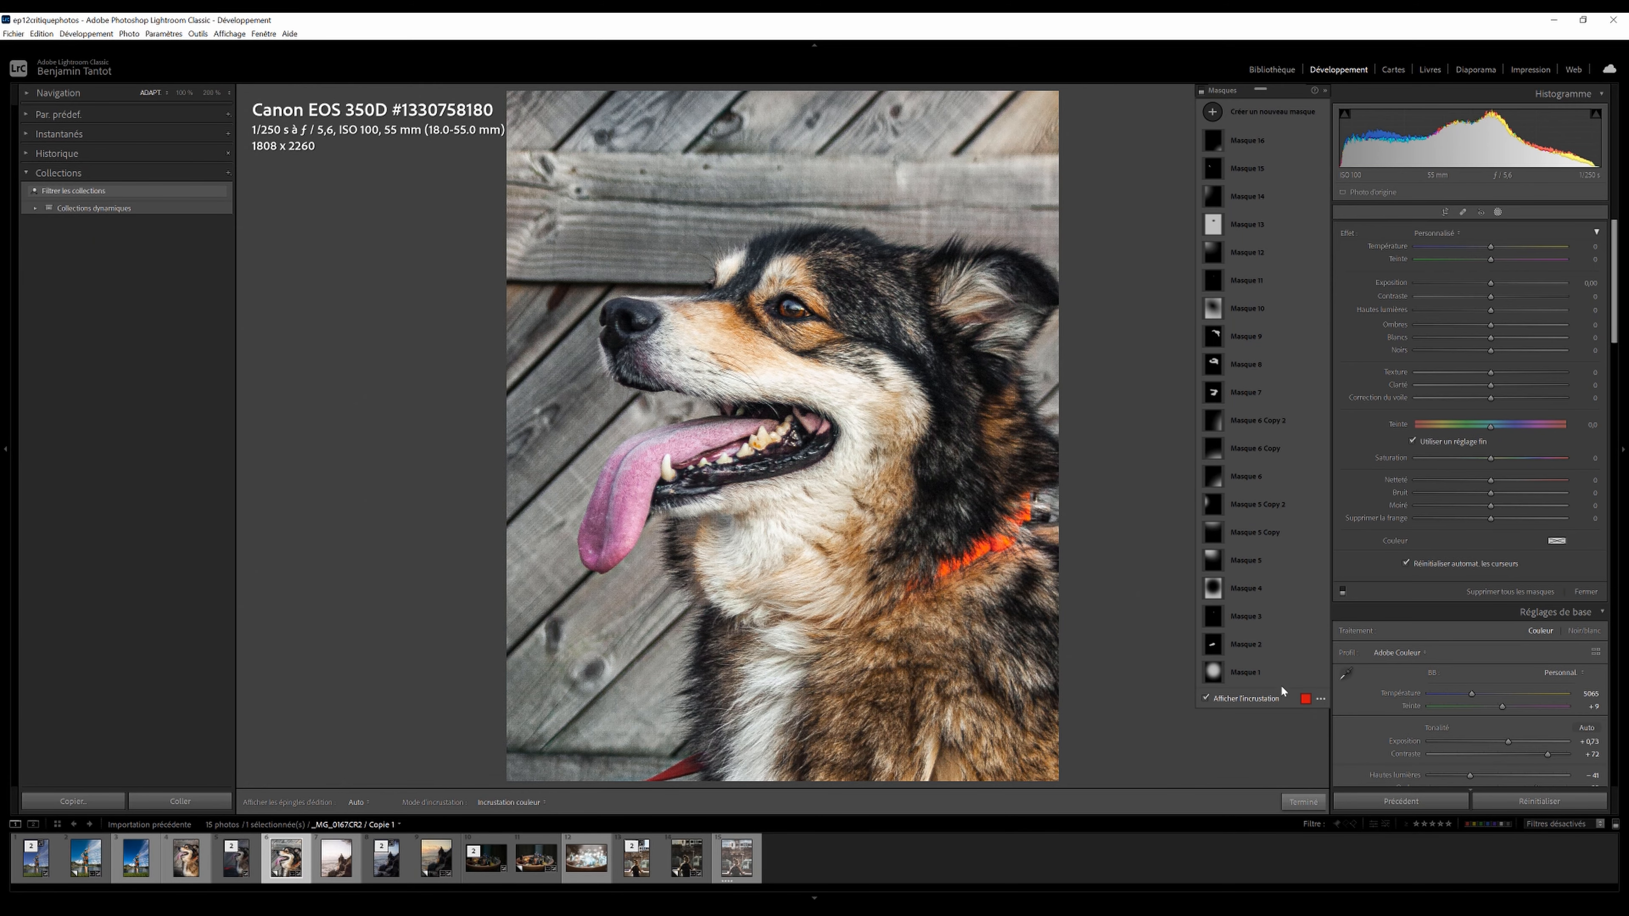
{"action": "left_click", "coordinate": [1342, 591]}
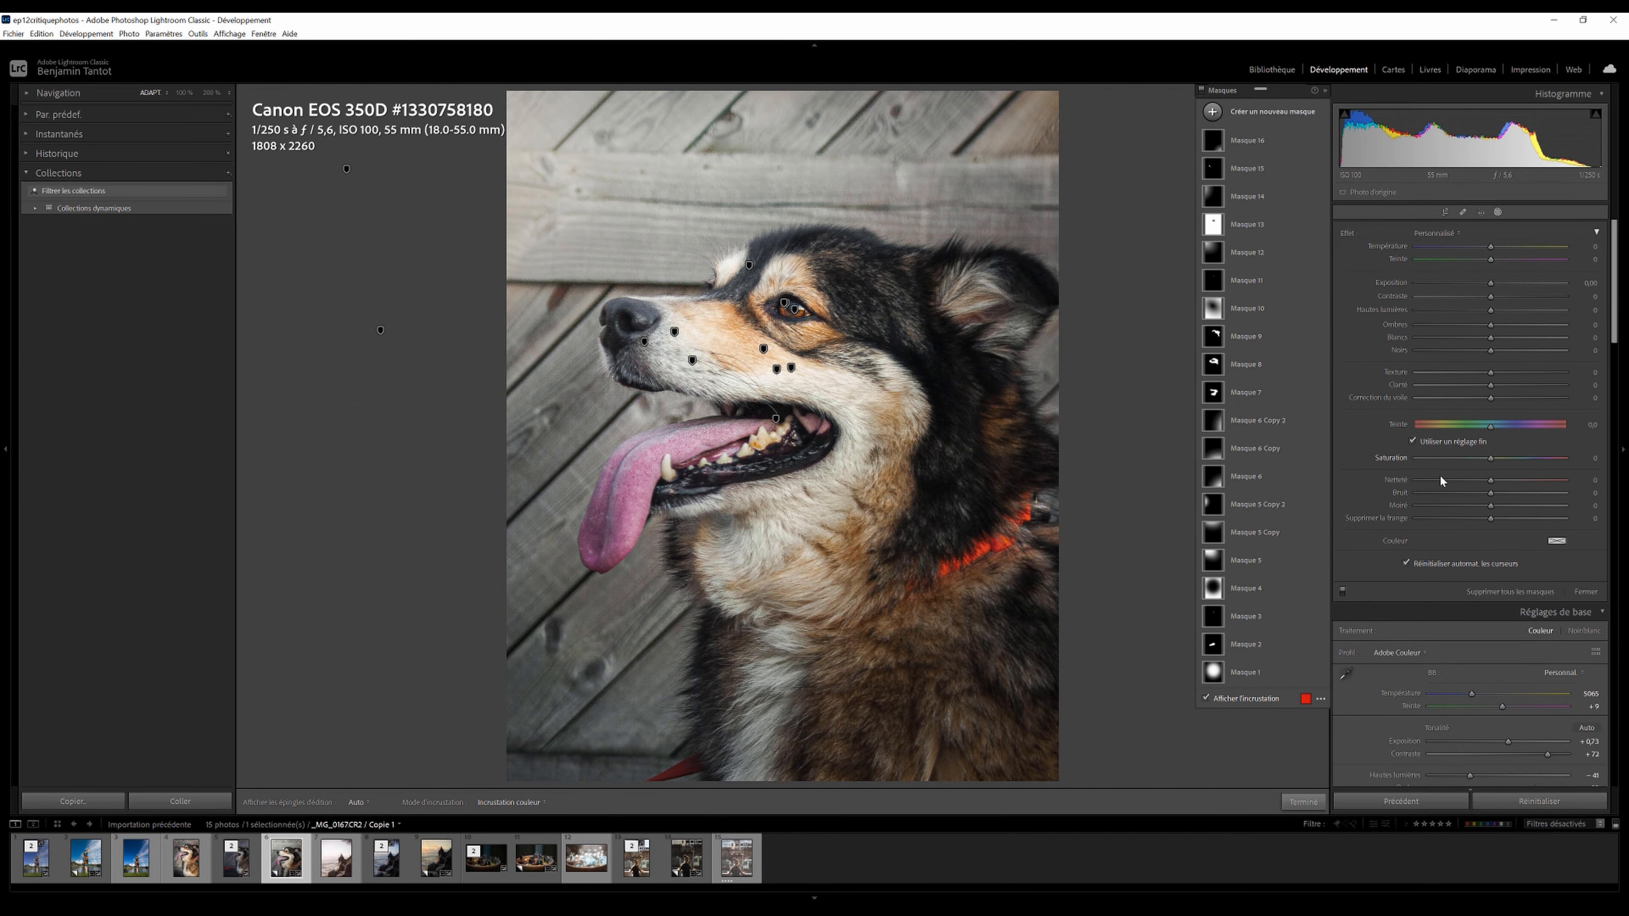
Leave masking and compare the original dog photo with its edited virtual copy.
{"action": "left_click", "coordinate": [1499, 213]}
{"action": "left_click", "coordinate": [239, 860]}
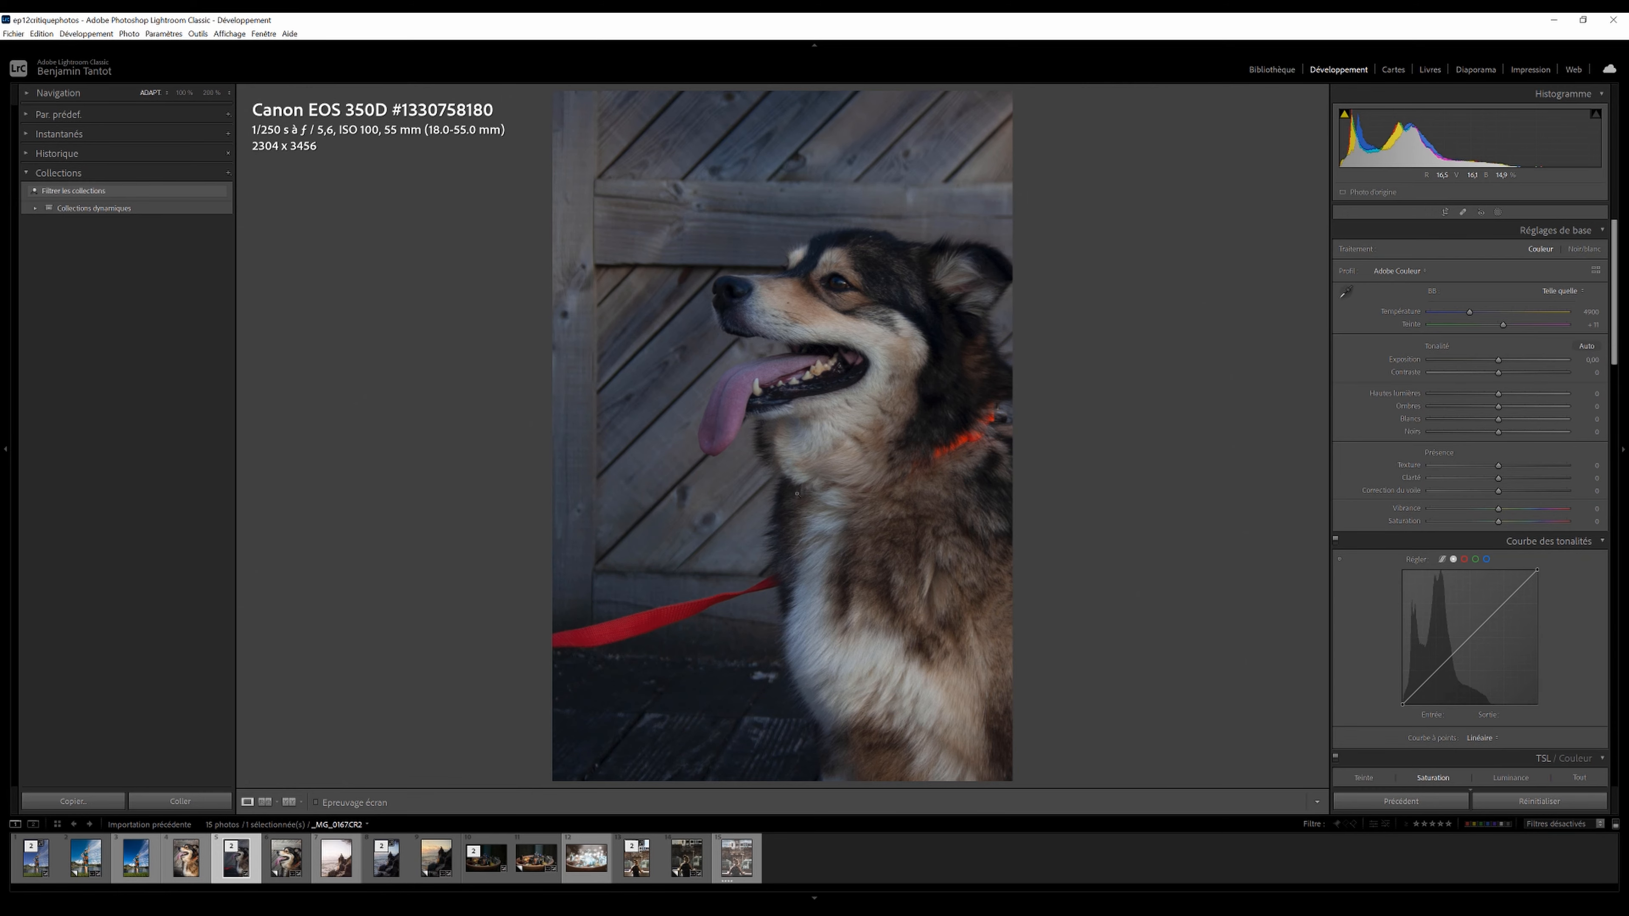
{"action": "left_click", "coordinate": [286, 858]}
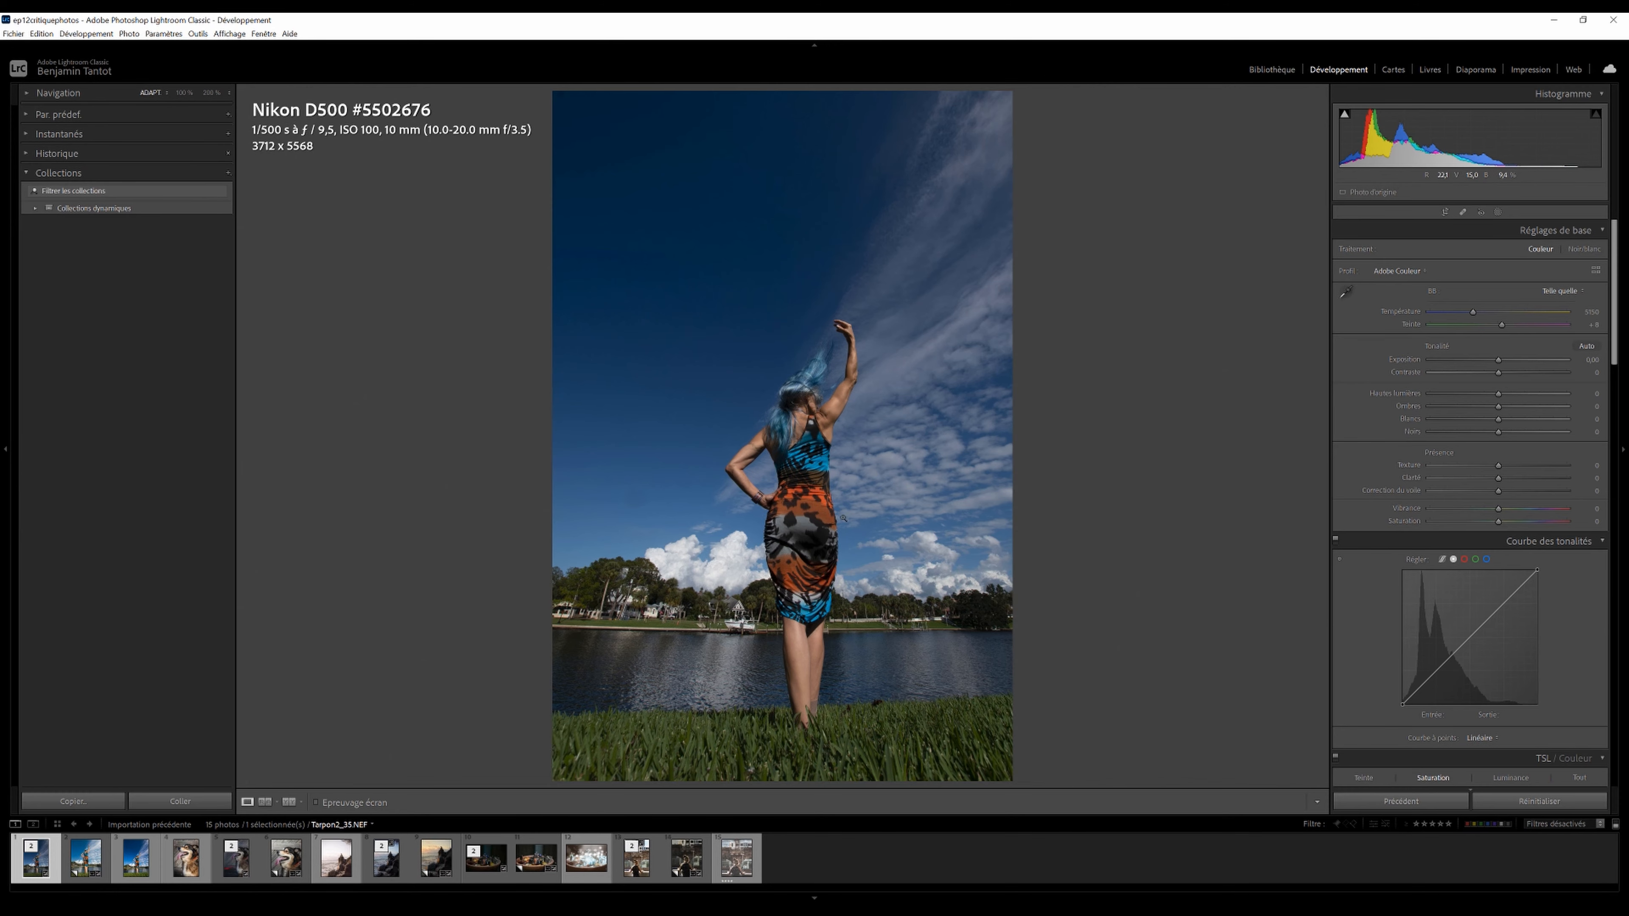
Examine the dark spot in the sky and the woman's blue hair at 100% in Tarpon2_35.NEF.
{"action": "left_click", "coordinate": [636, 495]}
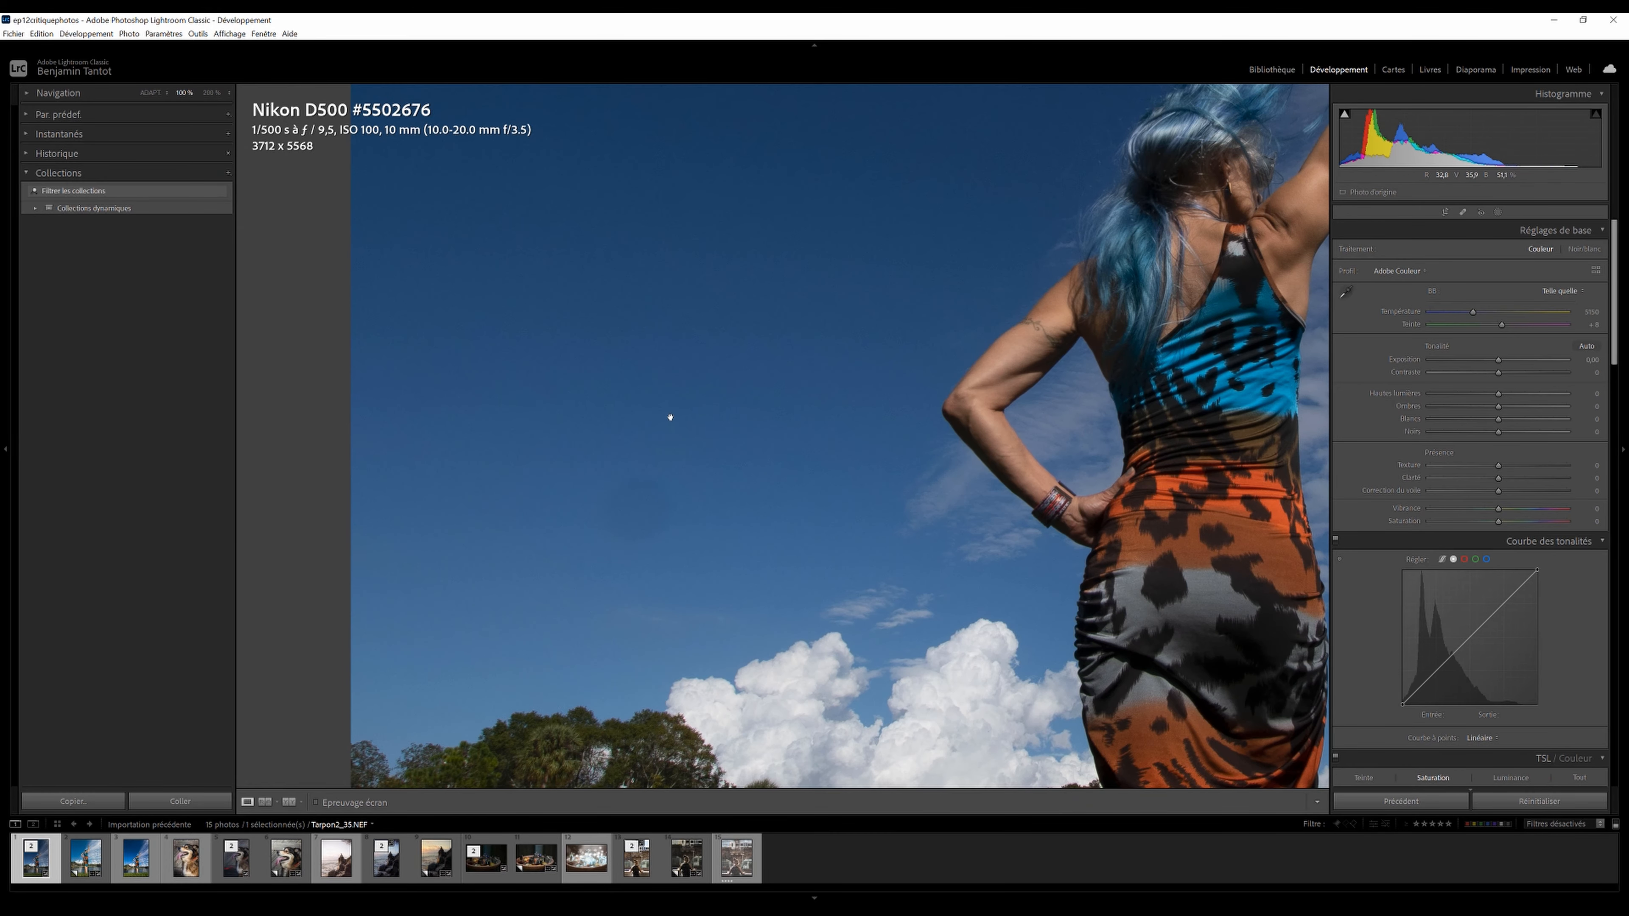
{"action": "left_click", "coordinate": [678, 485]}
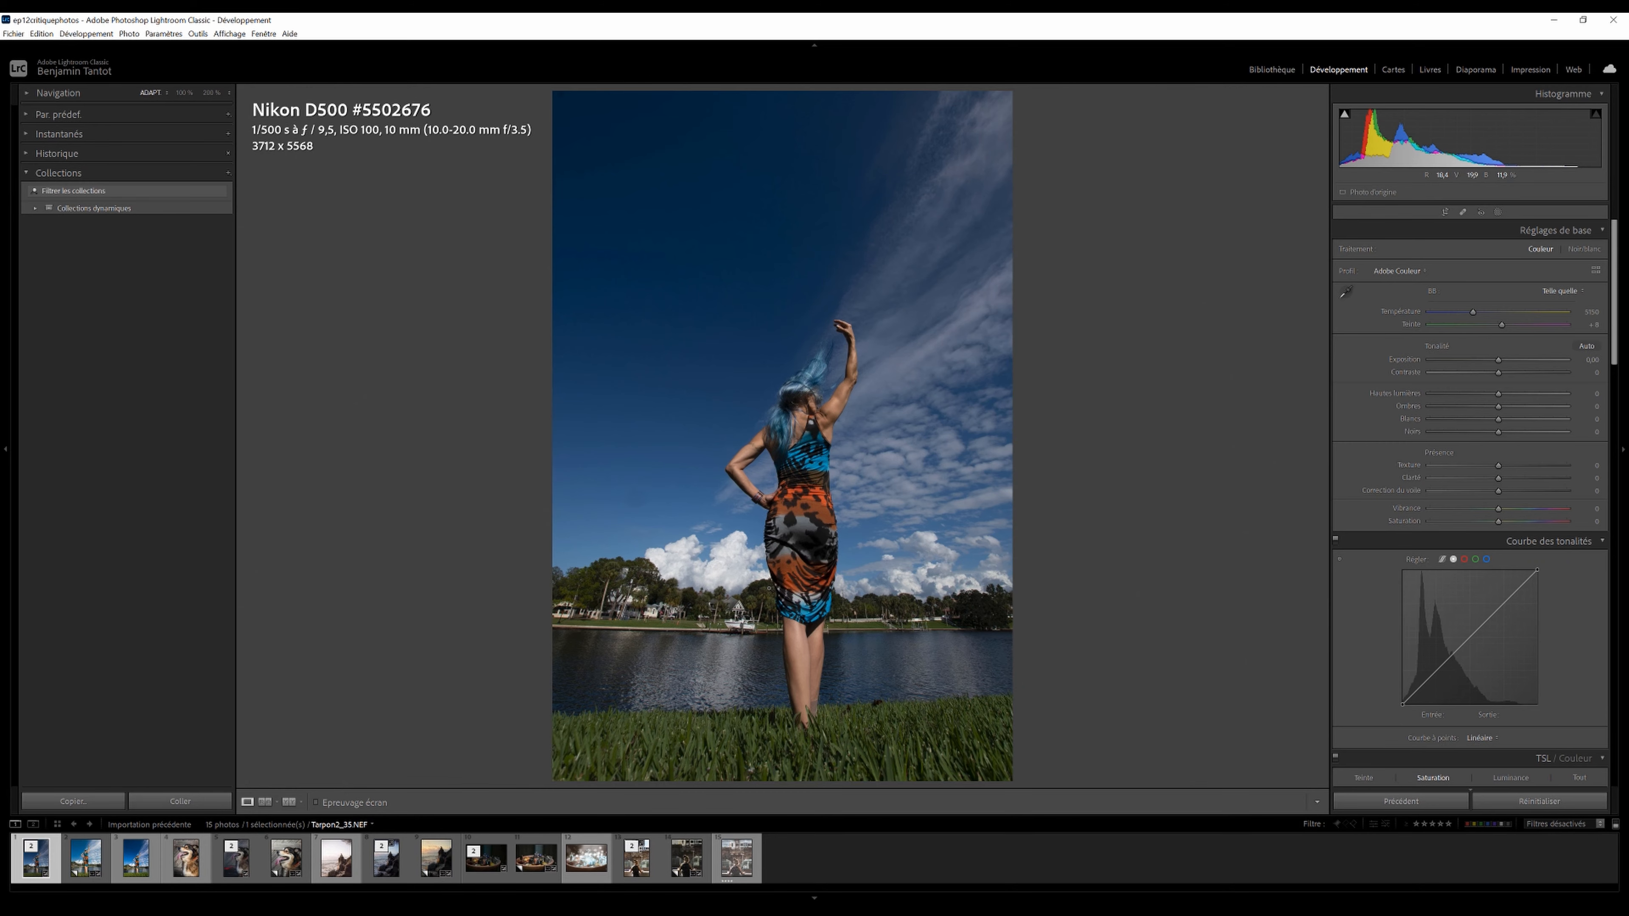
{"action": "key", "text": "ctrl+shift+0"}
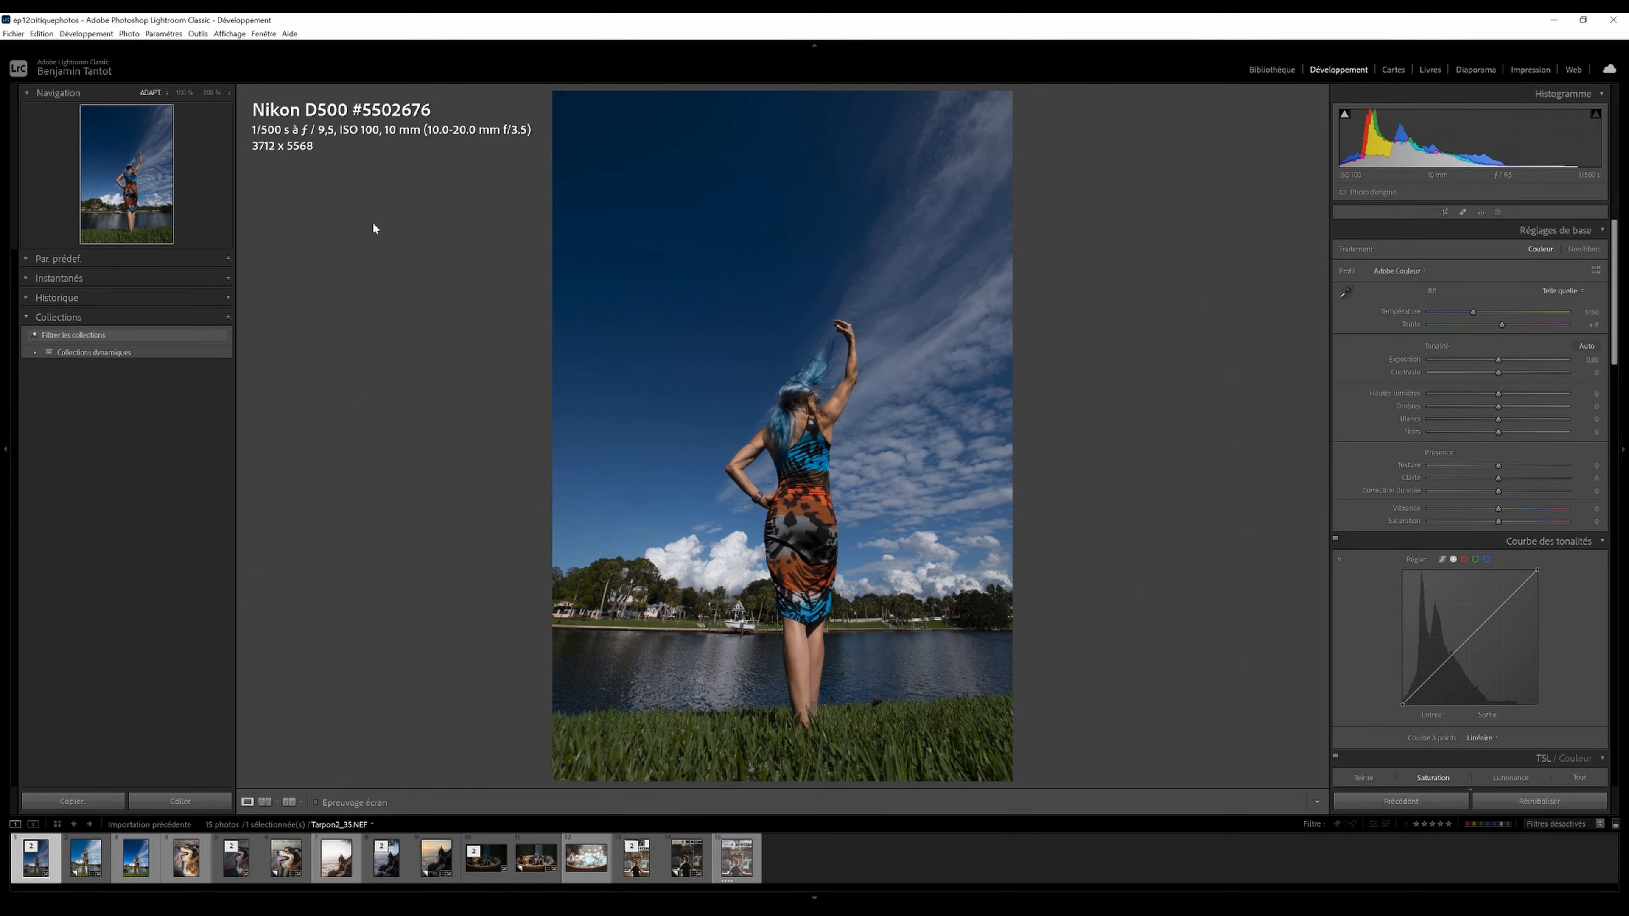
{"action": "left_click", "coordinate": [836, 351]}
{"action": "left_click_drag", "start_coordinate": [860, 440], "coordinate": [807, 335]}
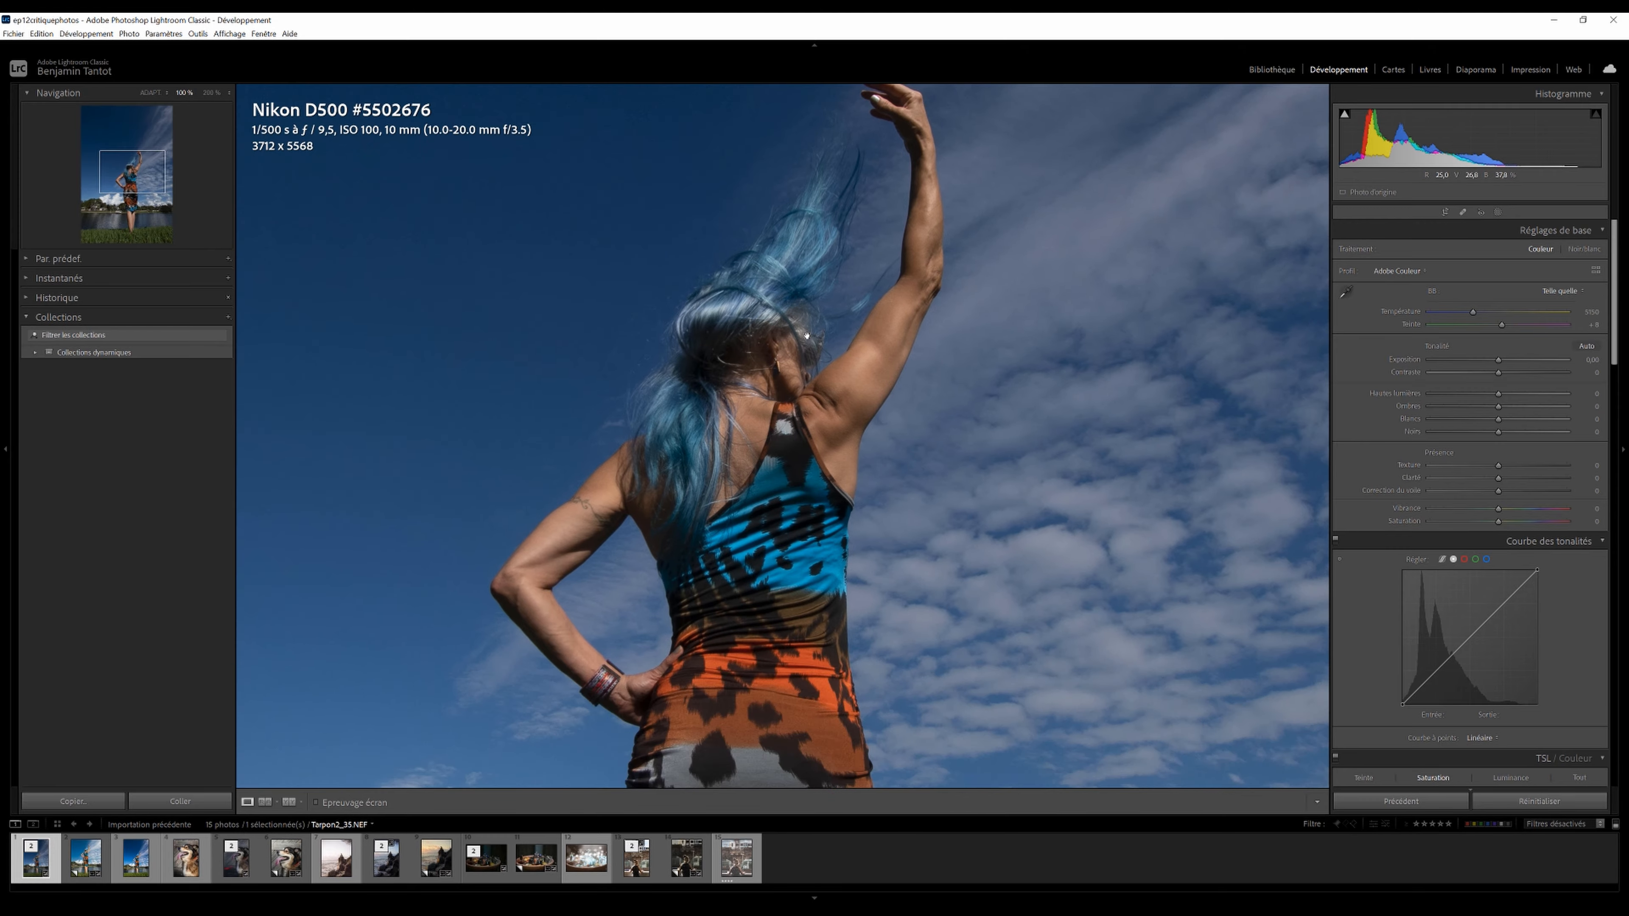
{"action": "left_click", "coordinate": [801, 304]}
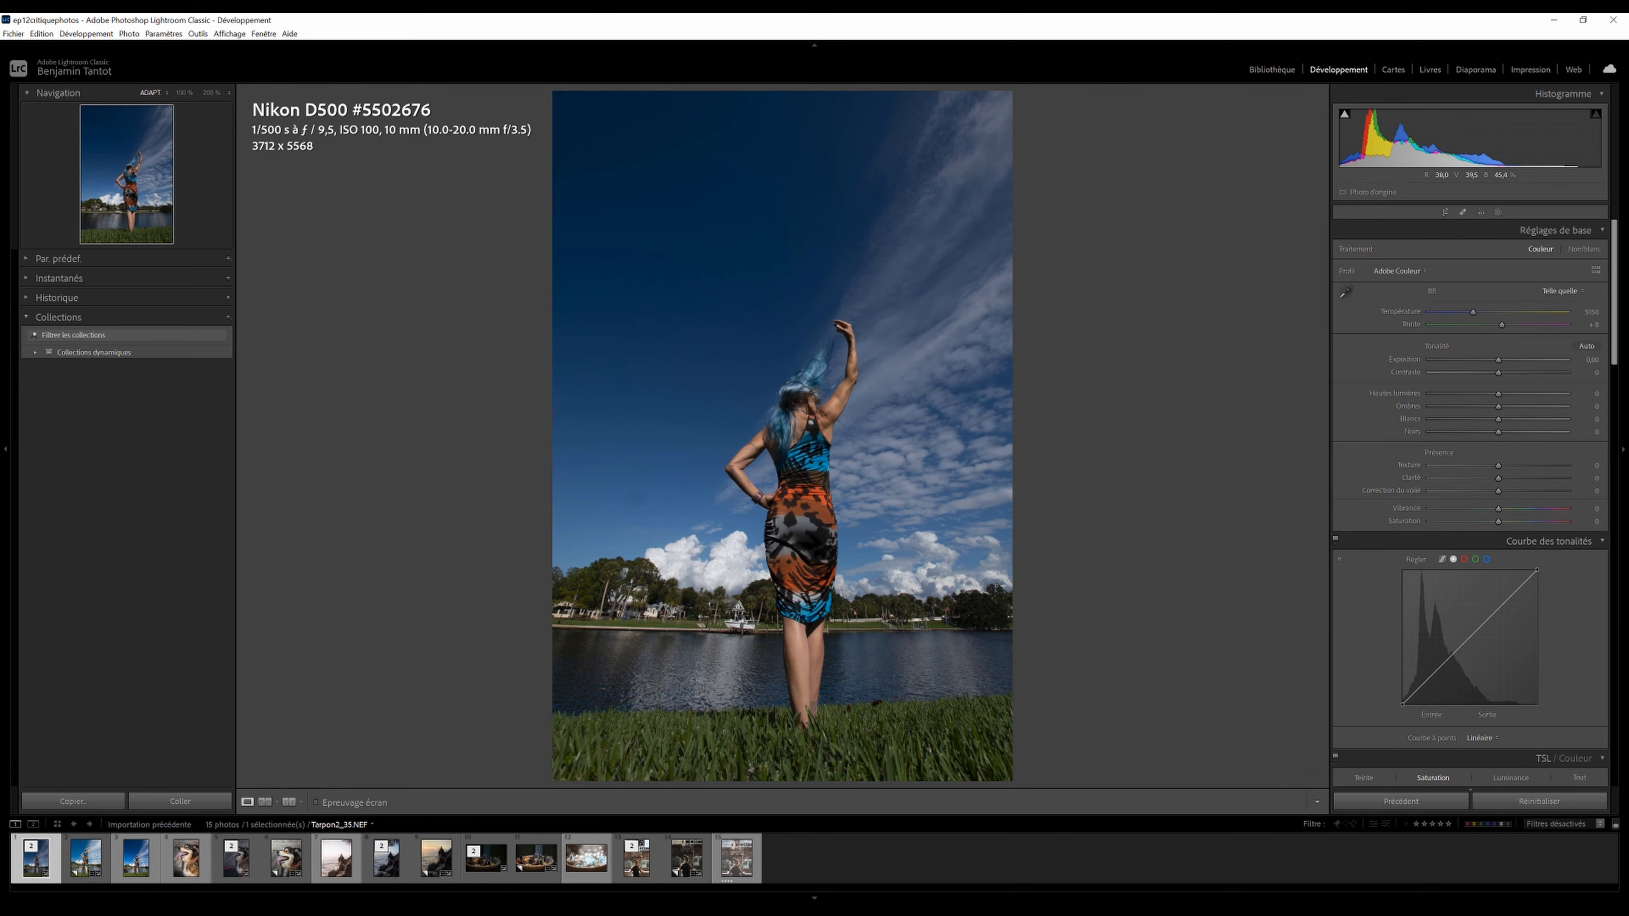
Try healing the dark spot in the sky of Tarpon2_35A.JPG with an enlarged correction brush, and undo the correction.
{"action": "left_click", "coordinate": [143, 868]}
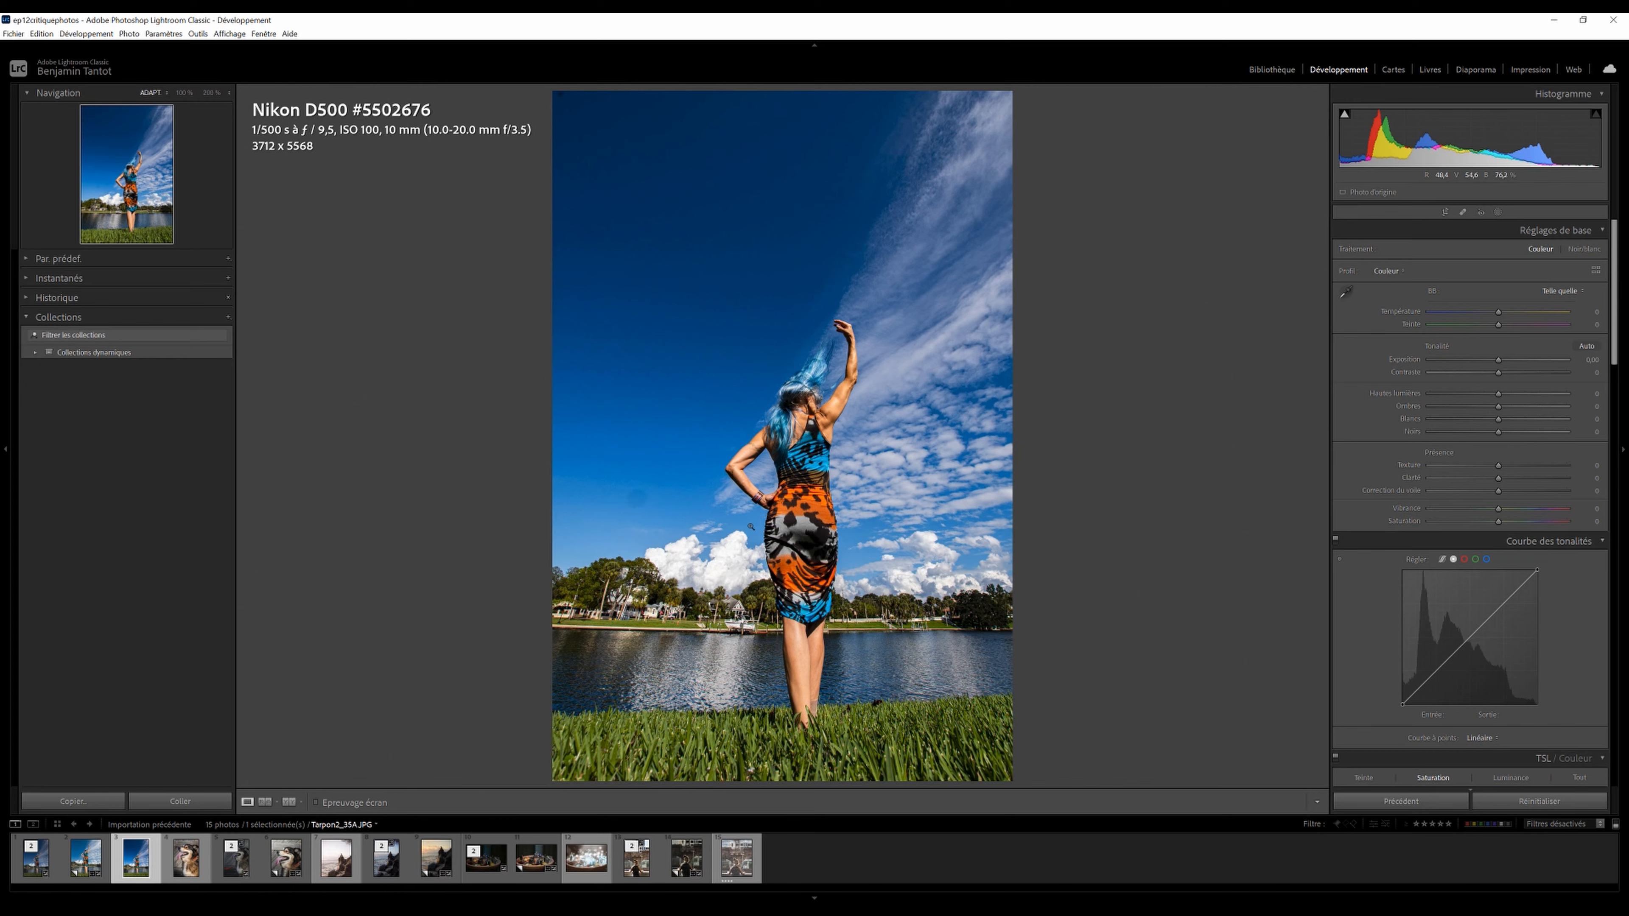
{"action": "left_click", "coordinate": [1464, 214]}
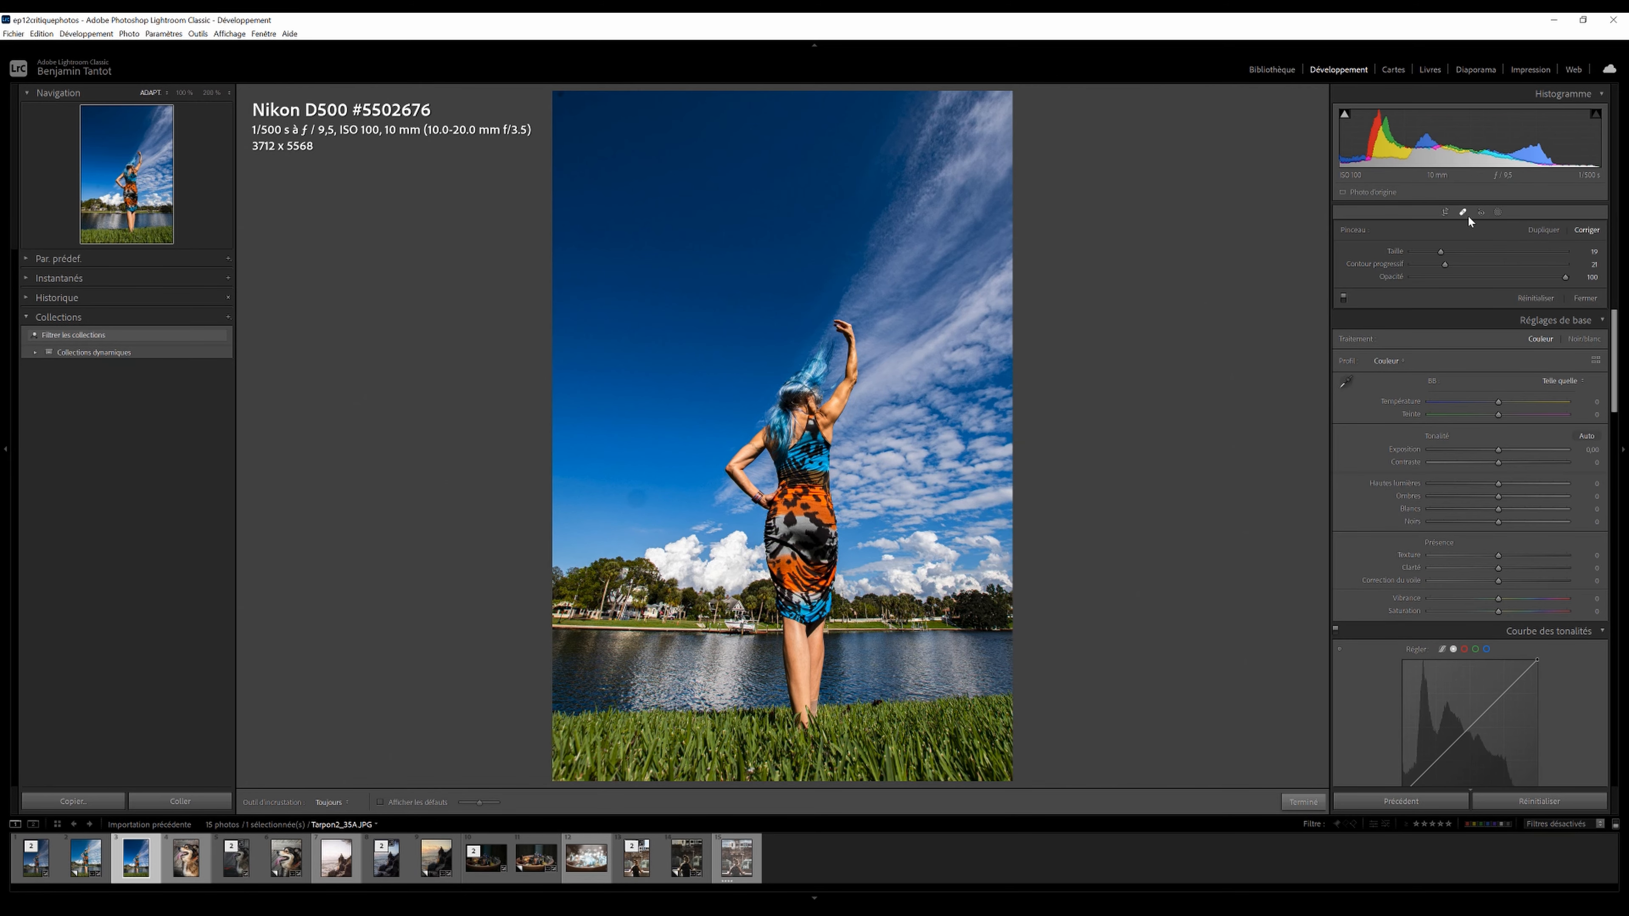
{"action": "scroll", "coordinate": [666, 507], "scroll_direction": "up", "scroll_amount": 6}
{"action": "scroll", "coordinate": [638, 500], "scroll_direction": "up", "scroll_amount": 4}
{"action": "left_click", "coordinate": [636, 497]}
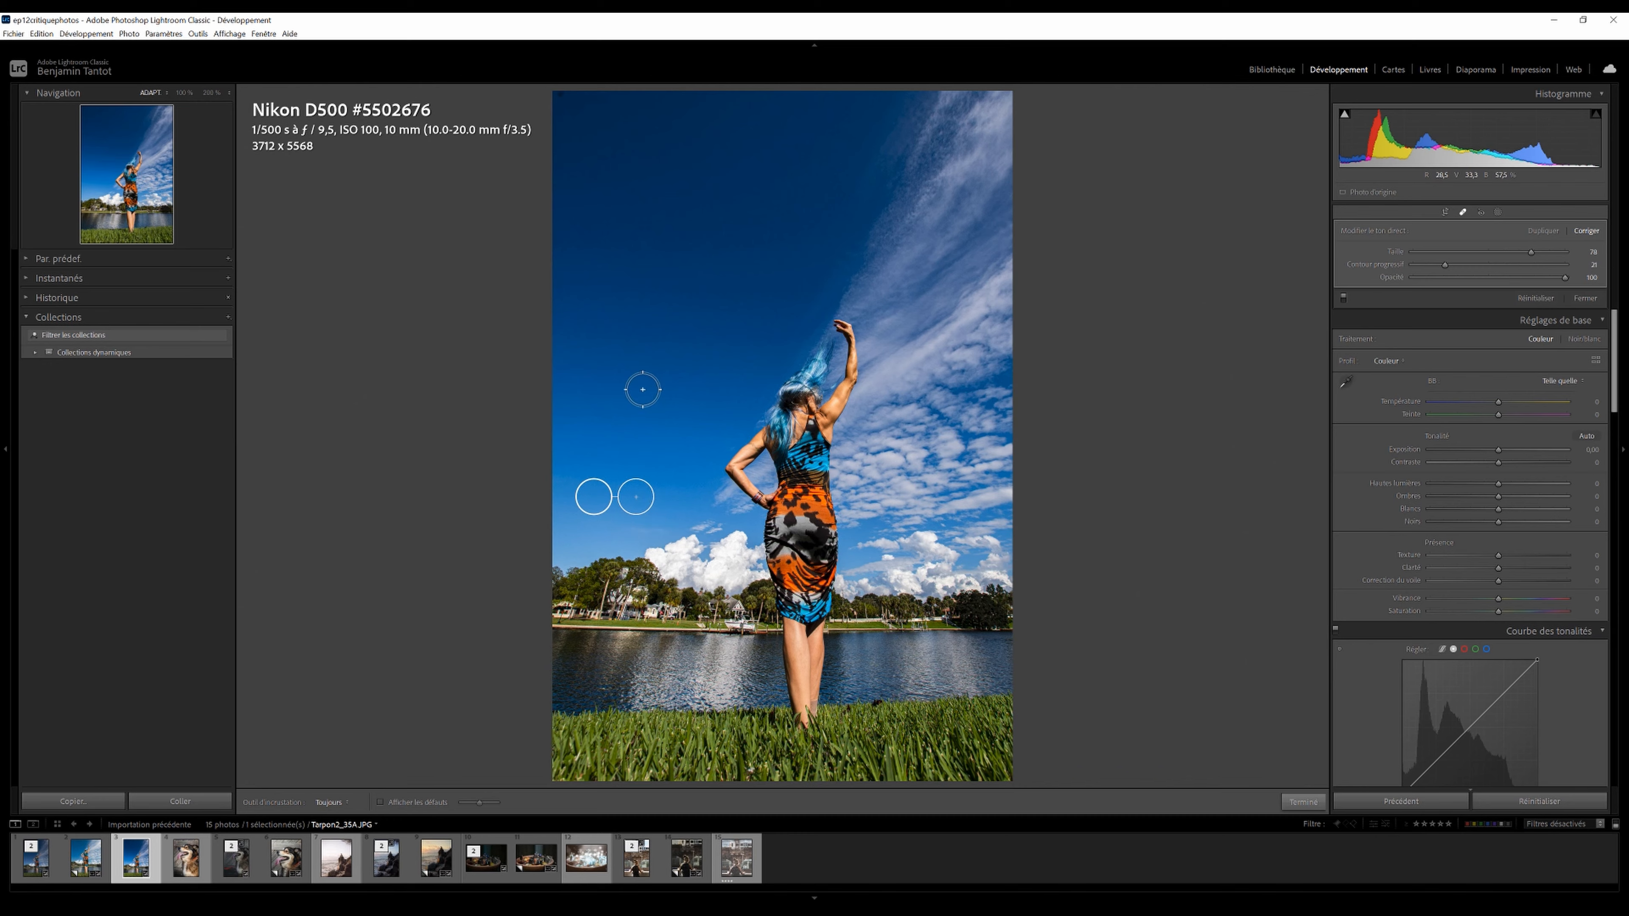
{"action": "left_click", "coordinate": [1462, 211]}
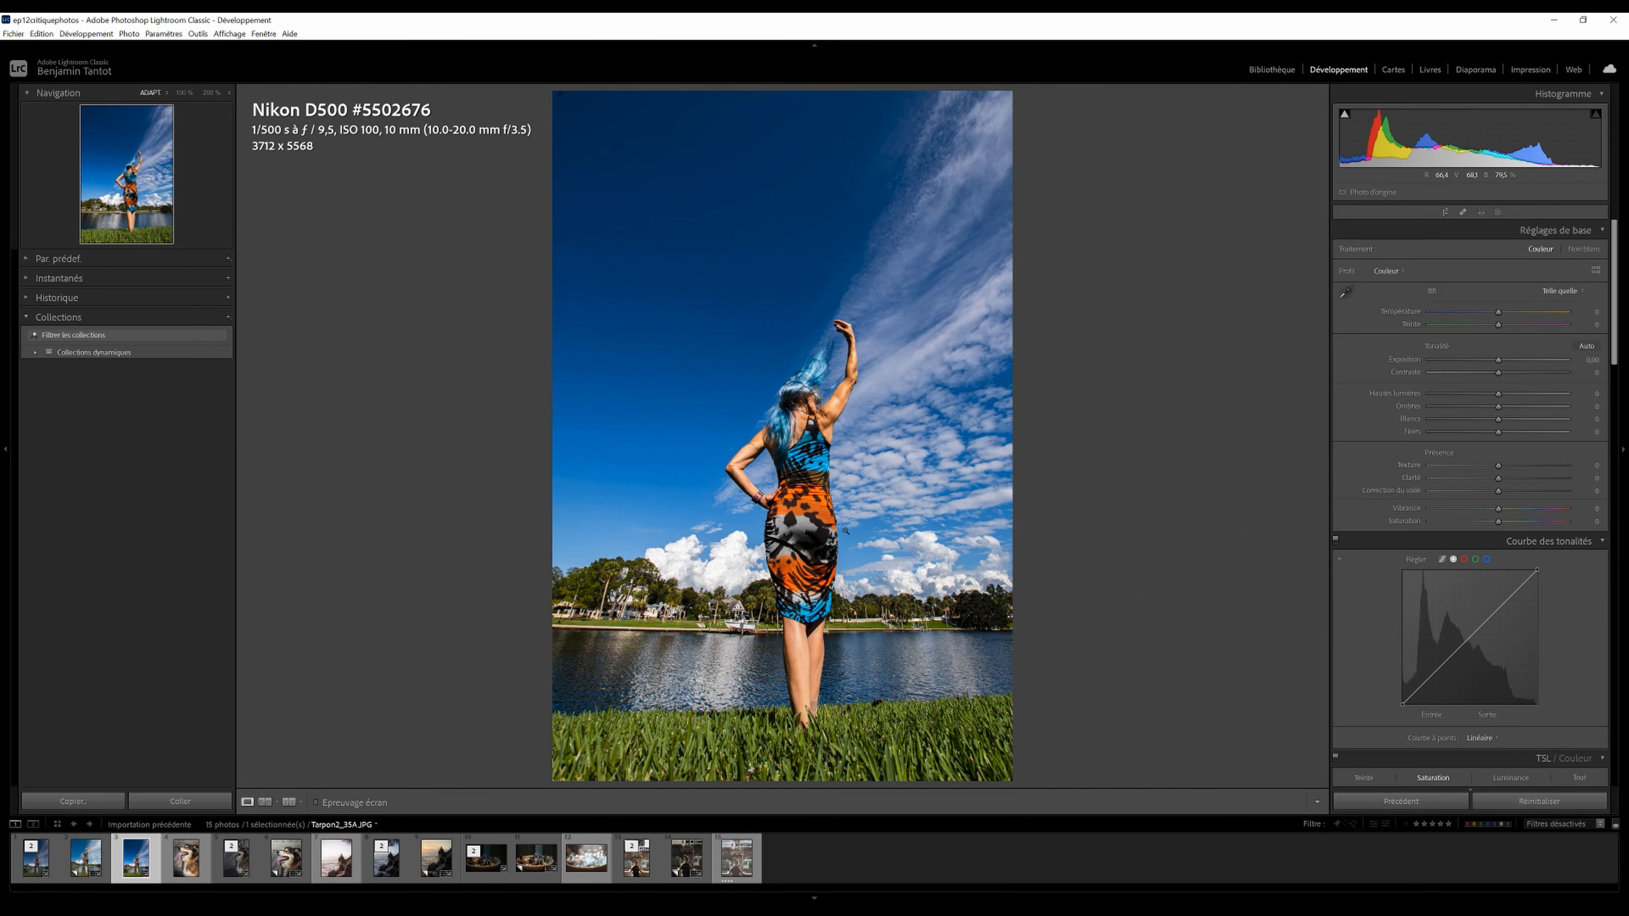
{"action": "key", "text": "ctrl+z"}
Examine the crop of the virtual copy Tarpon2_35.NEF / Copie 1 against the full frame.
{"action": "left_click", "coordinate": [36, 853]}
{"action": "key", "text": "Left"}
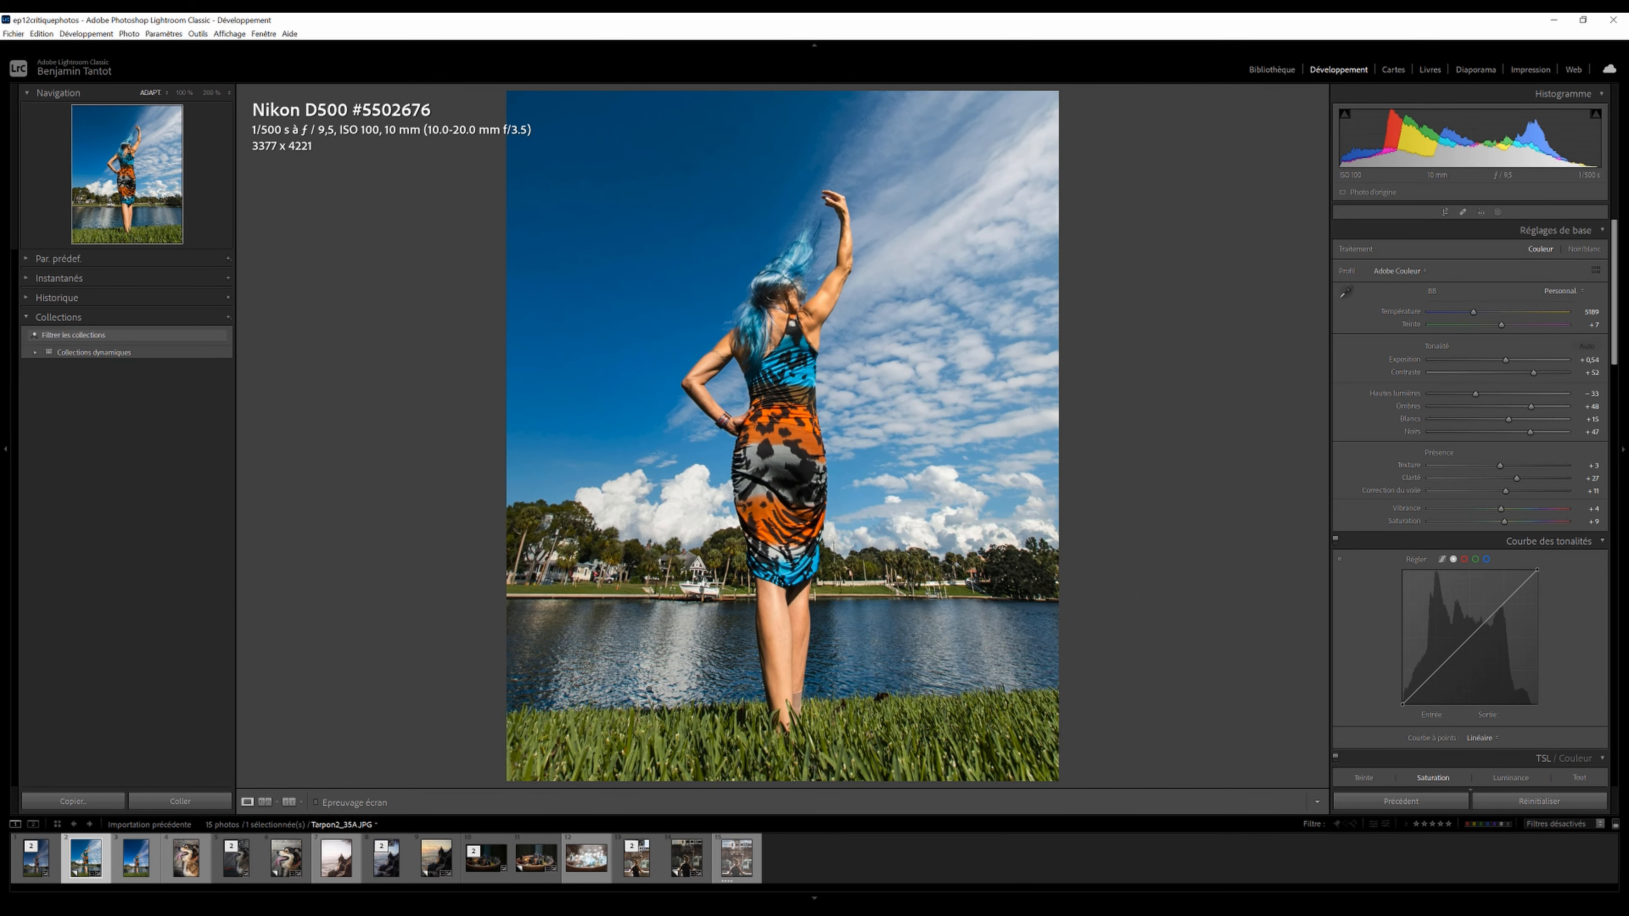
{"action": "key", "text": "r"}
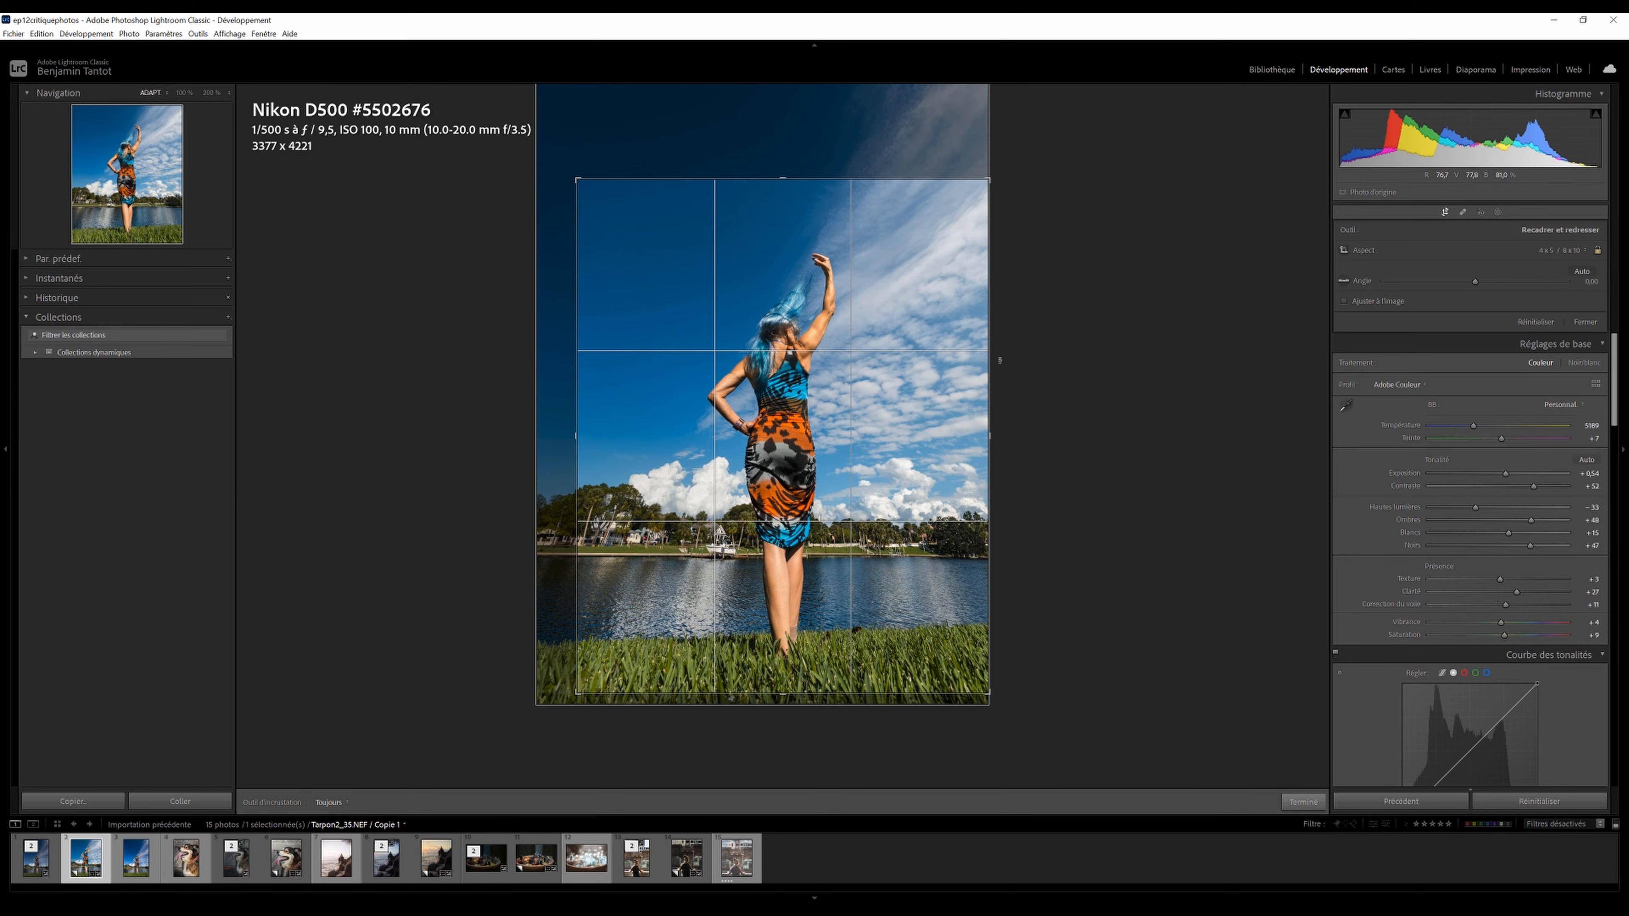
{"action": "left_click", "coordinate": [1444, 211]}
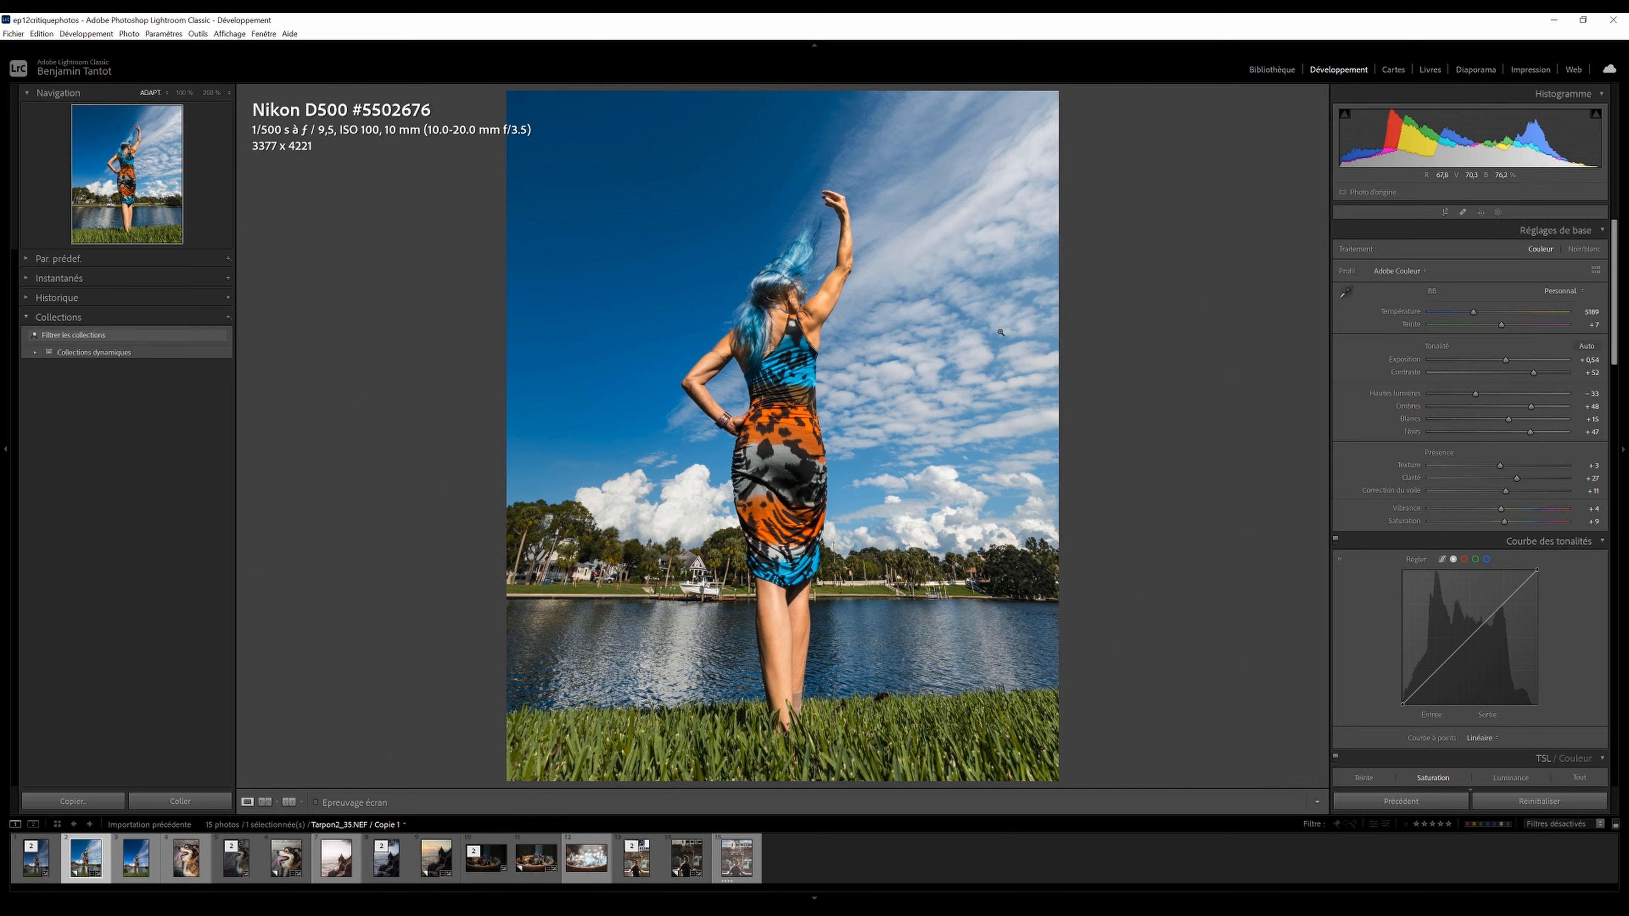
Compare the before and after views of the edited Tarpon copy and toggle the effect of its masks.
{"action": "key", "text": "backslash"}
{"action": "key", "text": "backslash"}
{"action": "left_click", "coordinate": [1499, 210]}
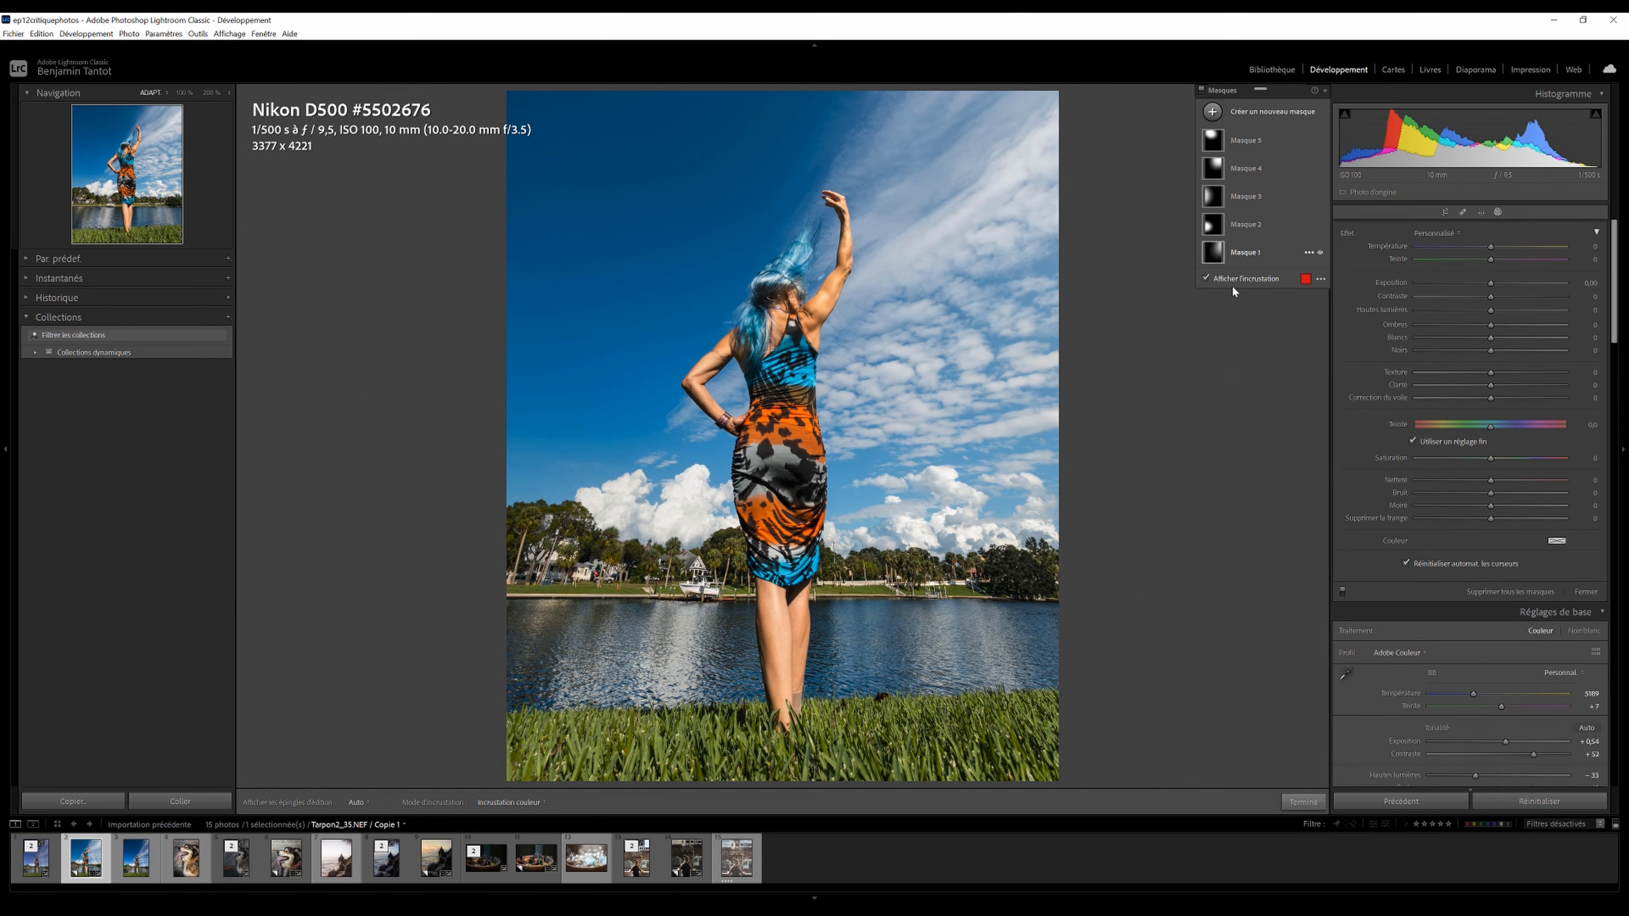
{"action": "left_click", "coordinate": [1342, 591]}
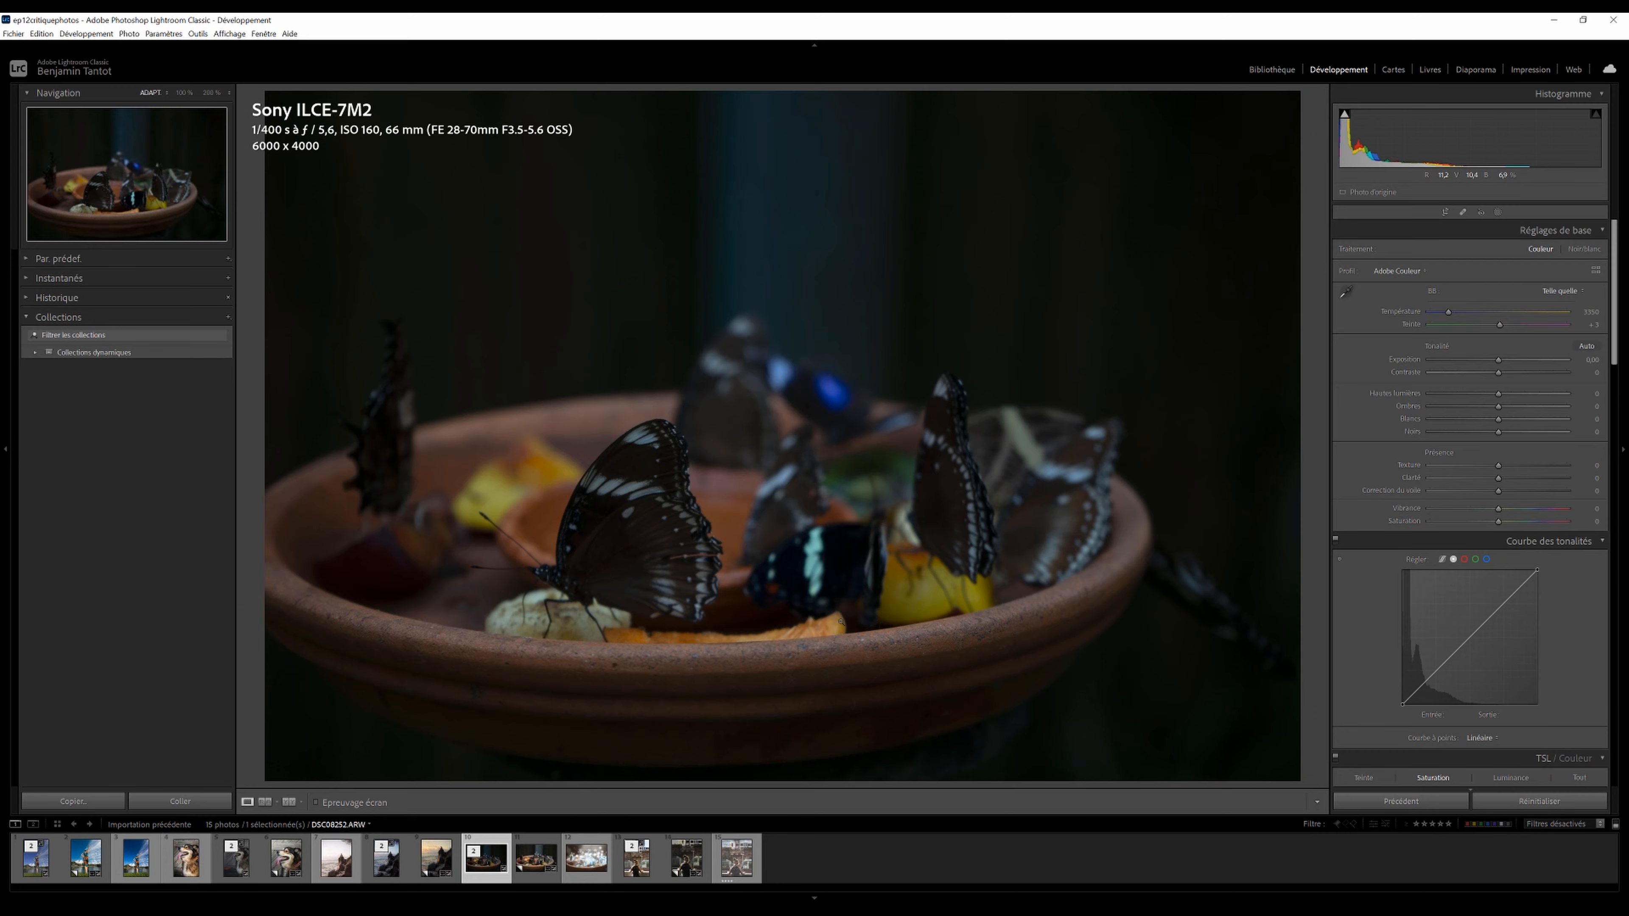
Examine the foreground butterfly at 100% in DSC08252.ARW and view DSC08252final.jpeg at its actual size.
{"action": "left_click_drag", "start_coordinate": [562, 570], "coordinate": [760, 549]}
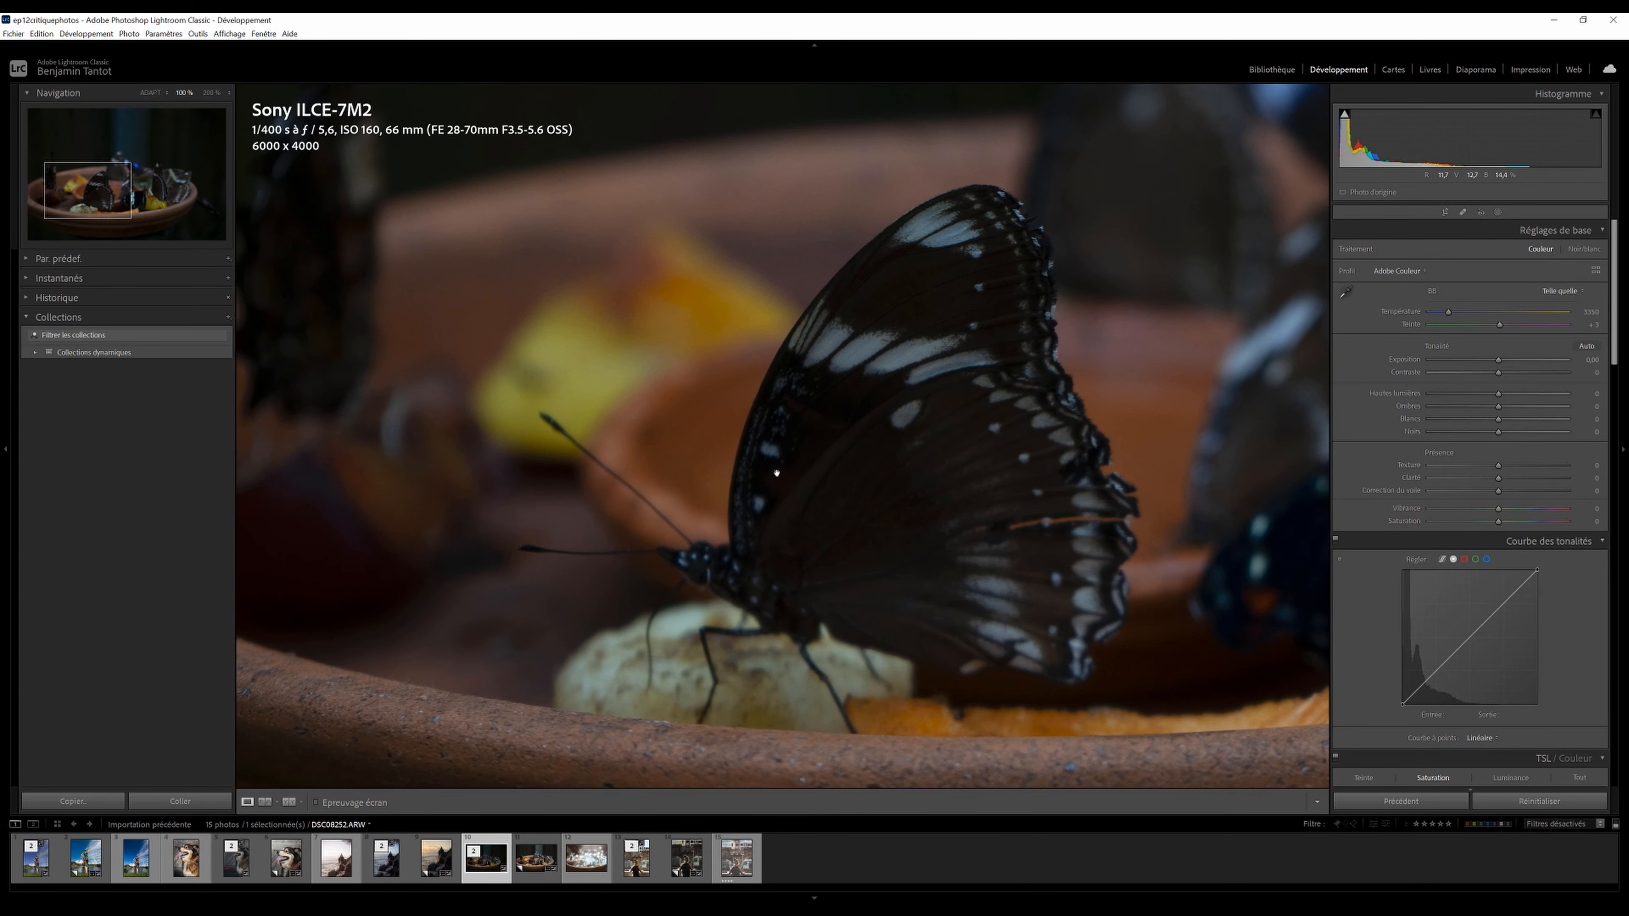
{"action": "left_click_drag", "start_coordinate": [883, 569], "coordinate": [713, 638]}
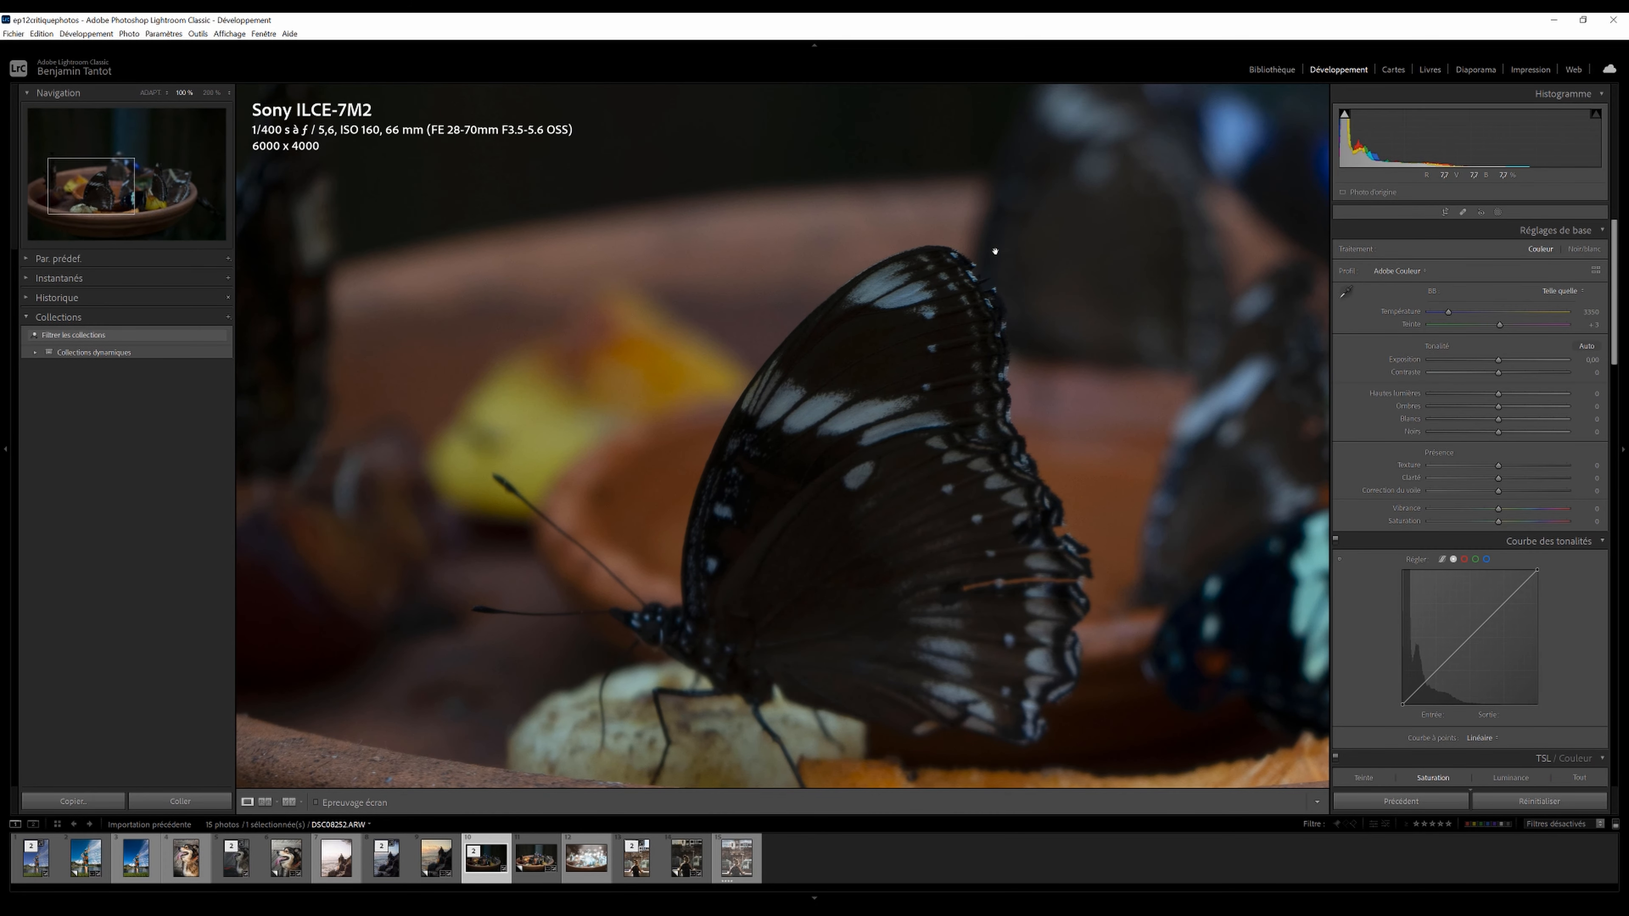
{"action": "left_click", "coordinate": [895, 528]}
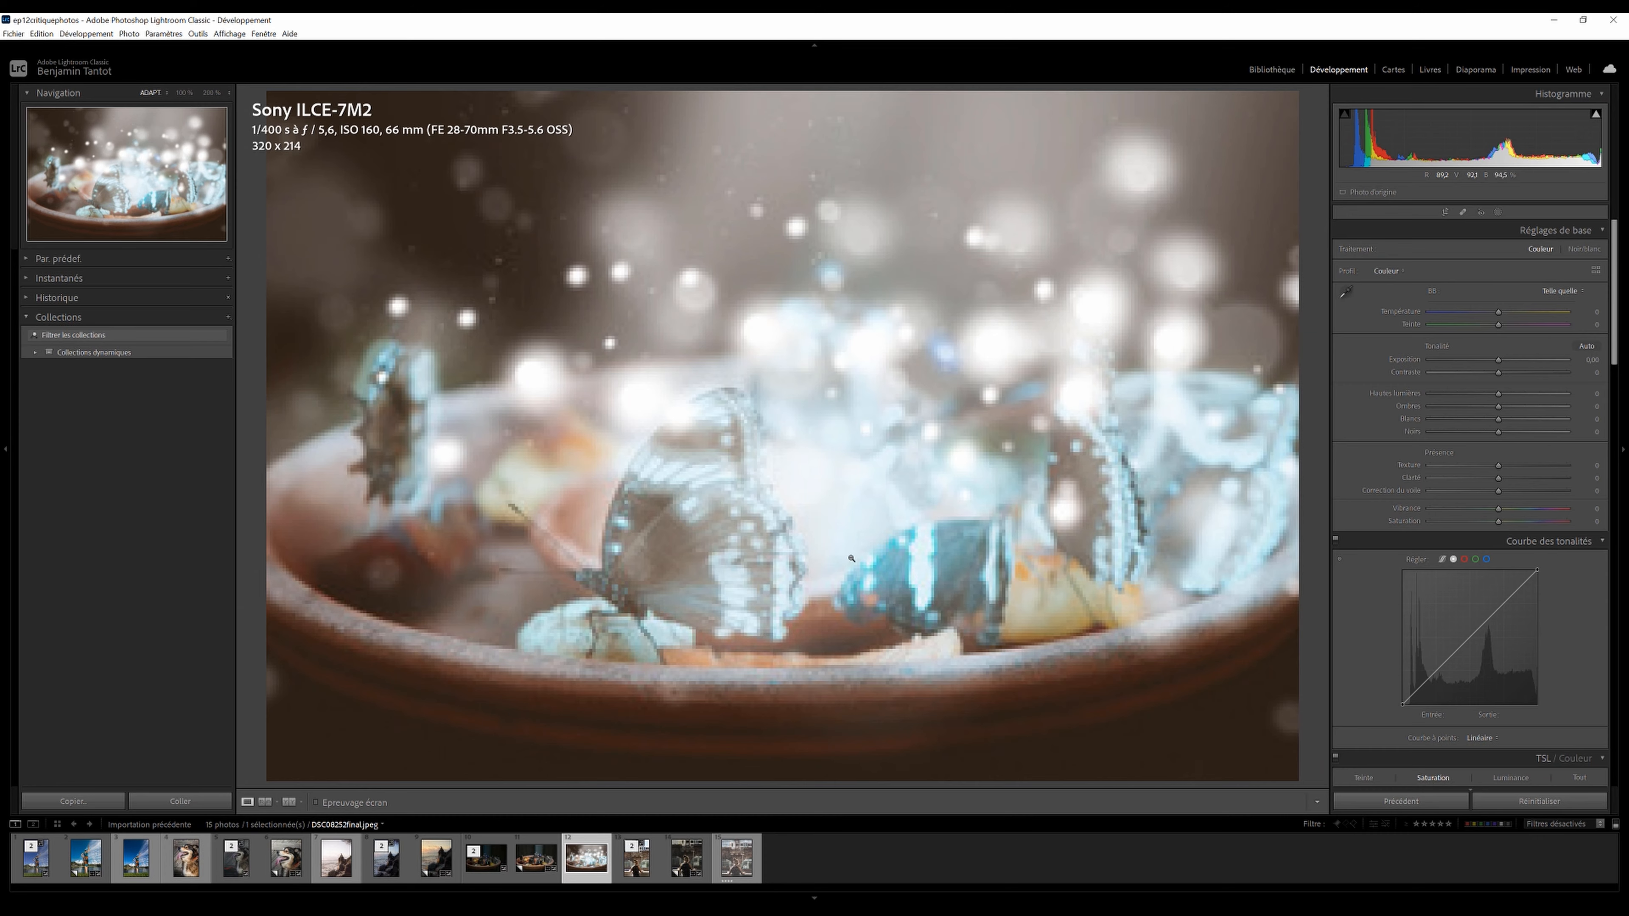
{"action": "left_click", "coordinate": [815, 475]}
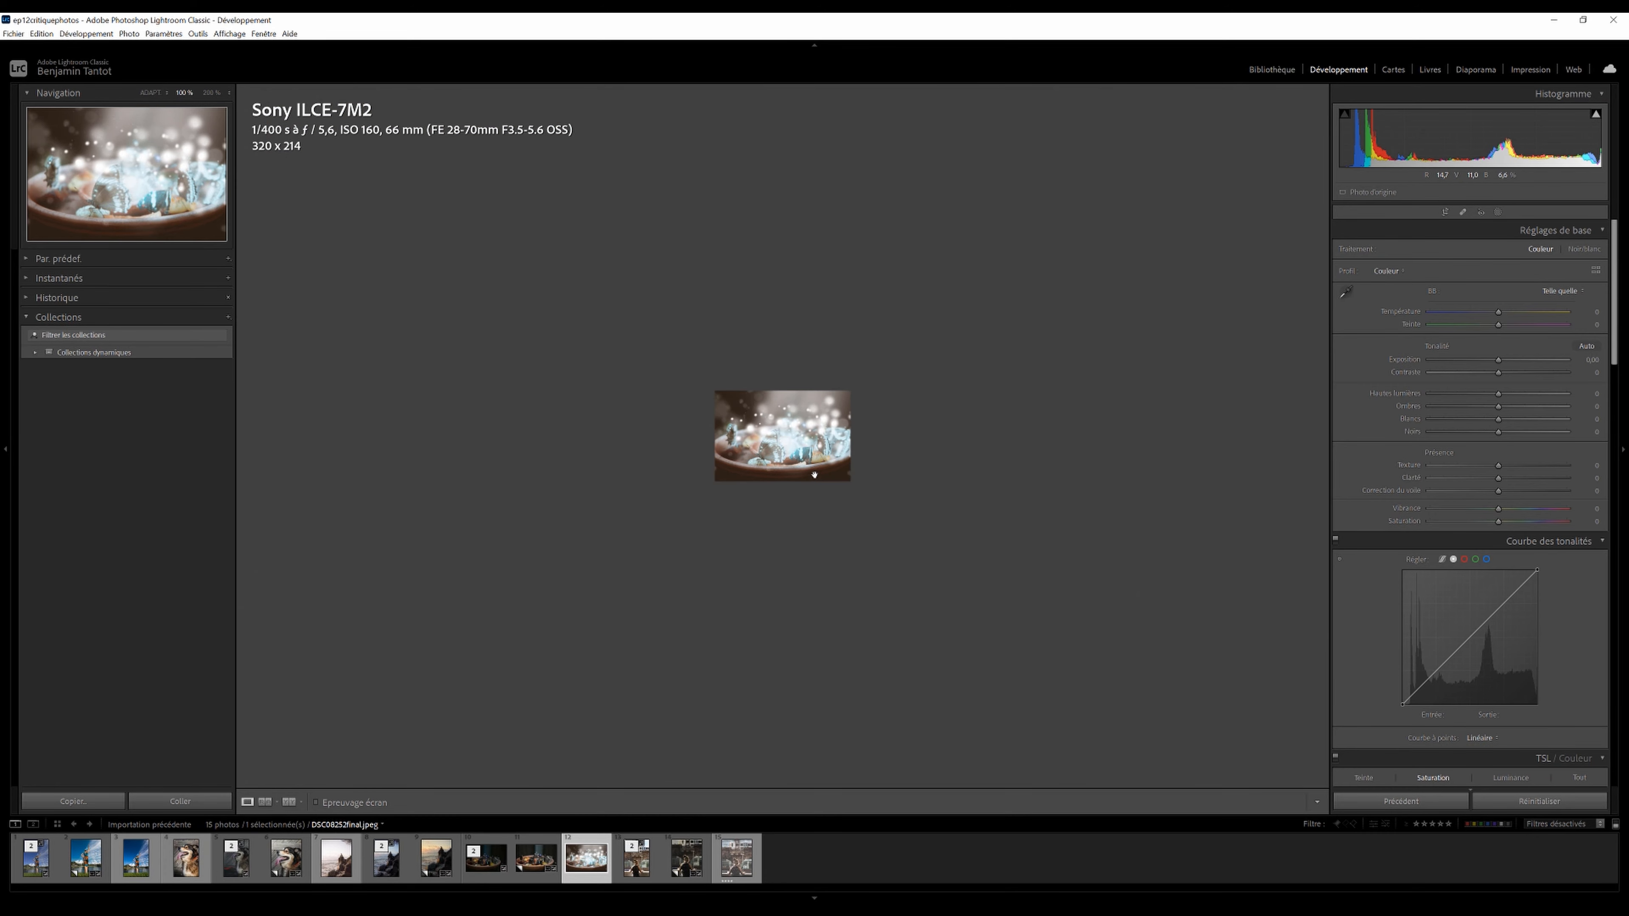
{"action": "left_click", "coordinate": [814, 474]}
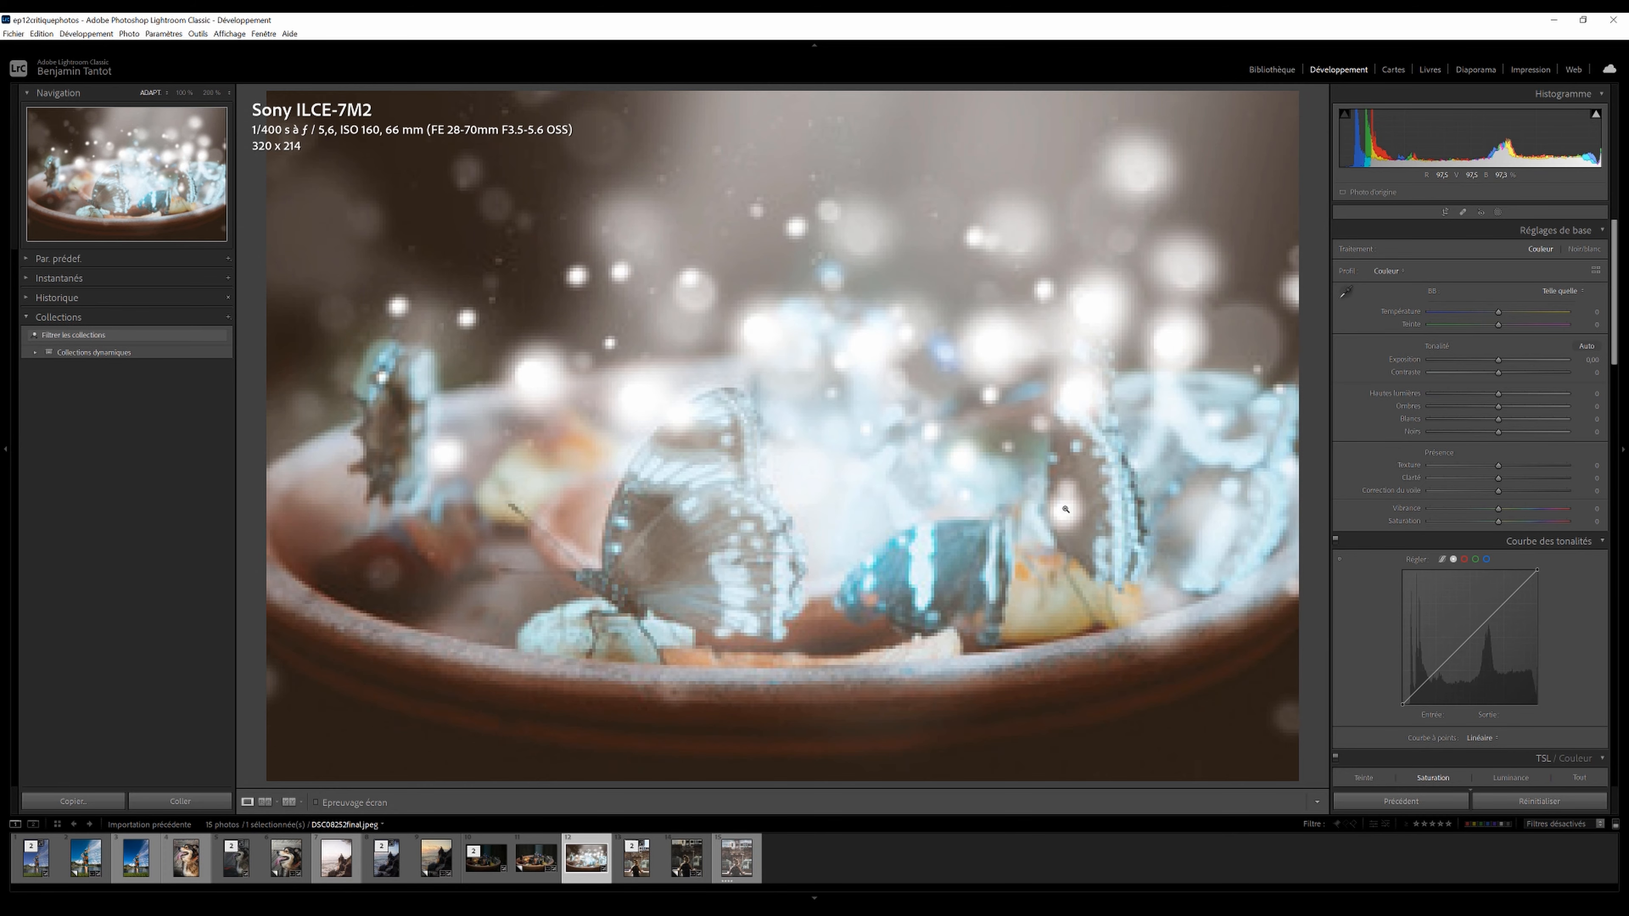
Compare DSC08252.ARW with its virtual copy Copie 1 and toggle the copy's before and after views.
{"action": "key", "text": "Left"}
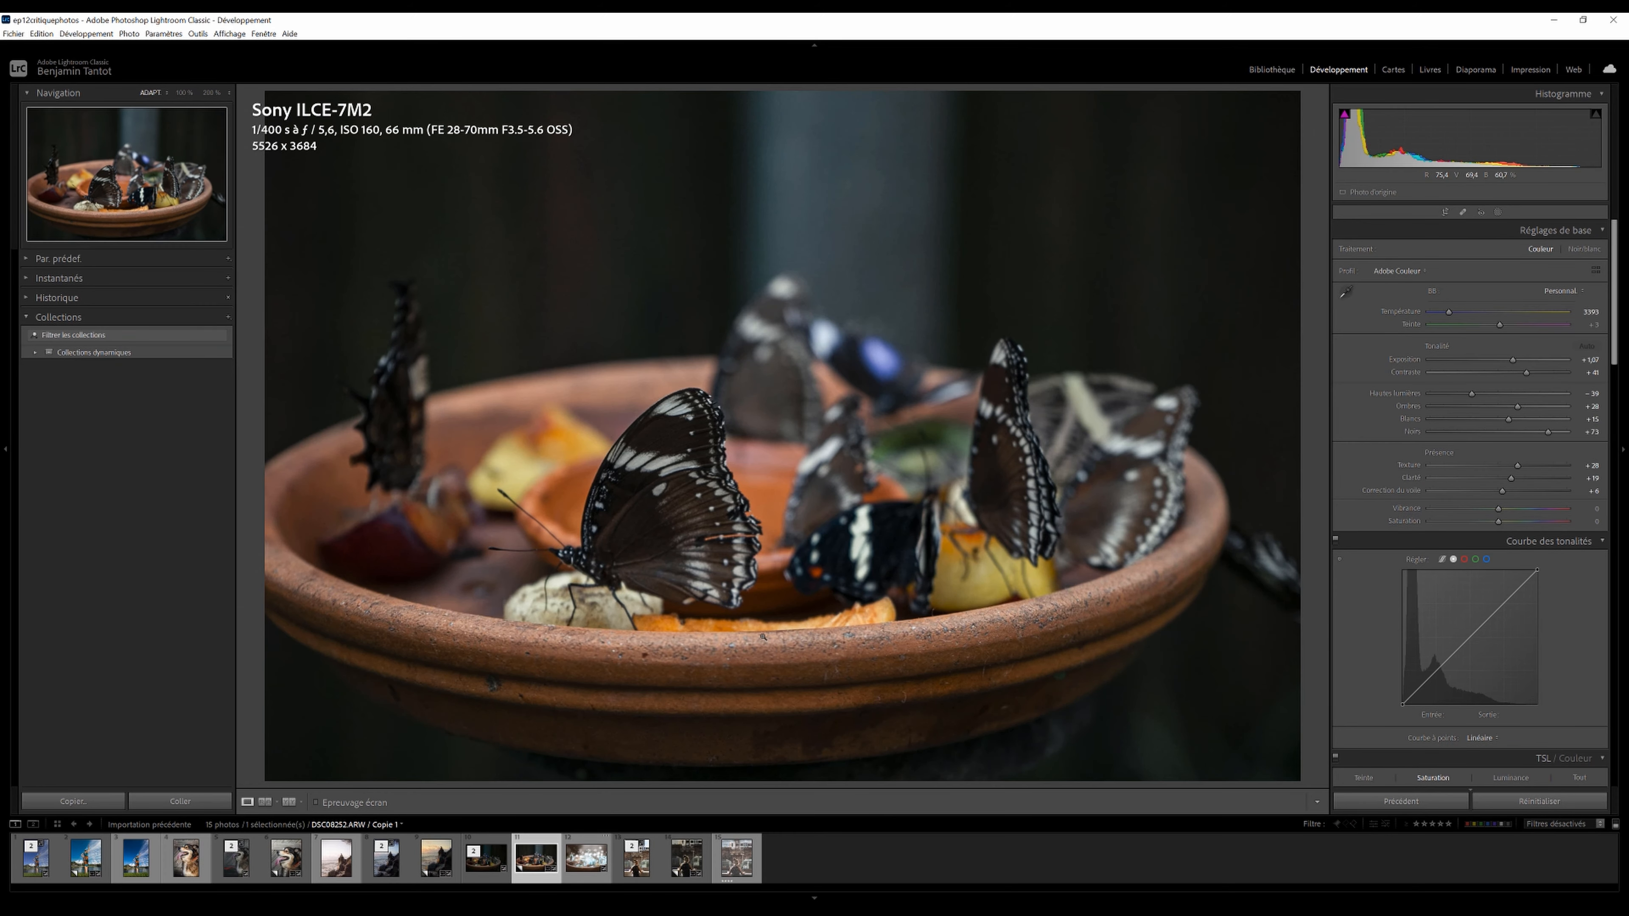
{"action": "left_click", "coordinate": [486, 867]}
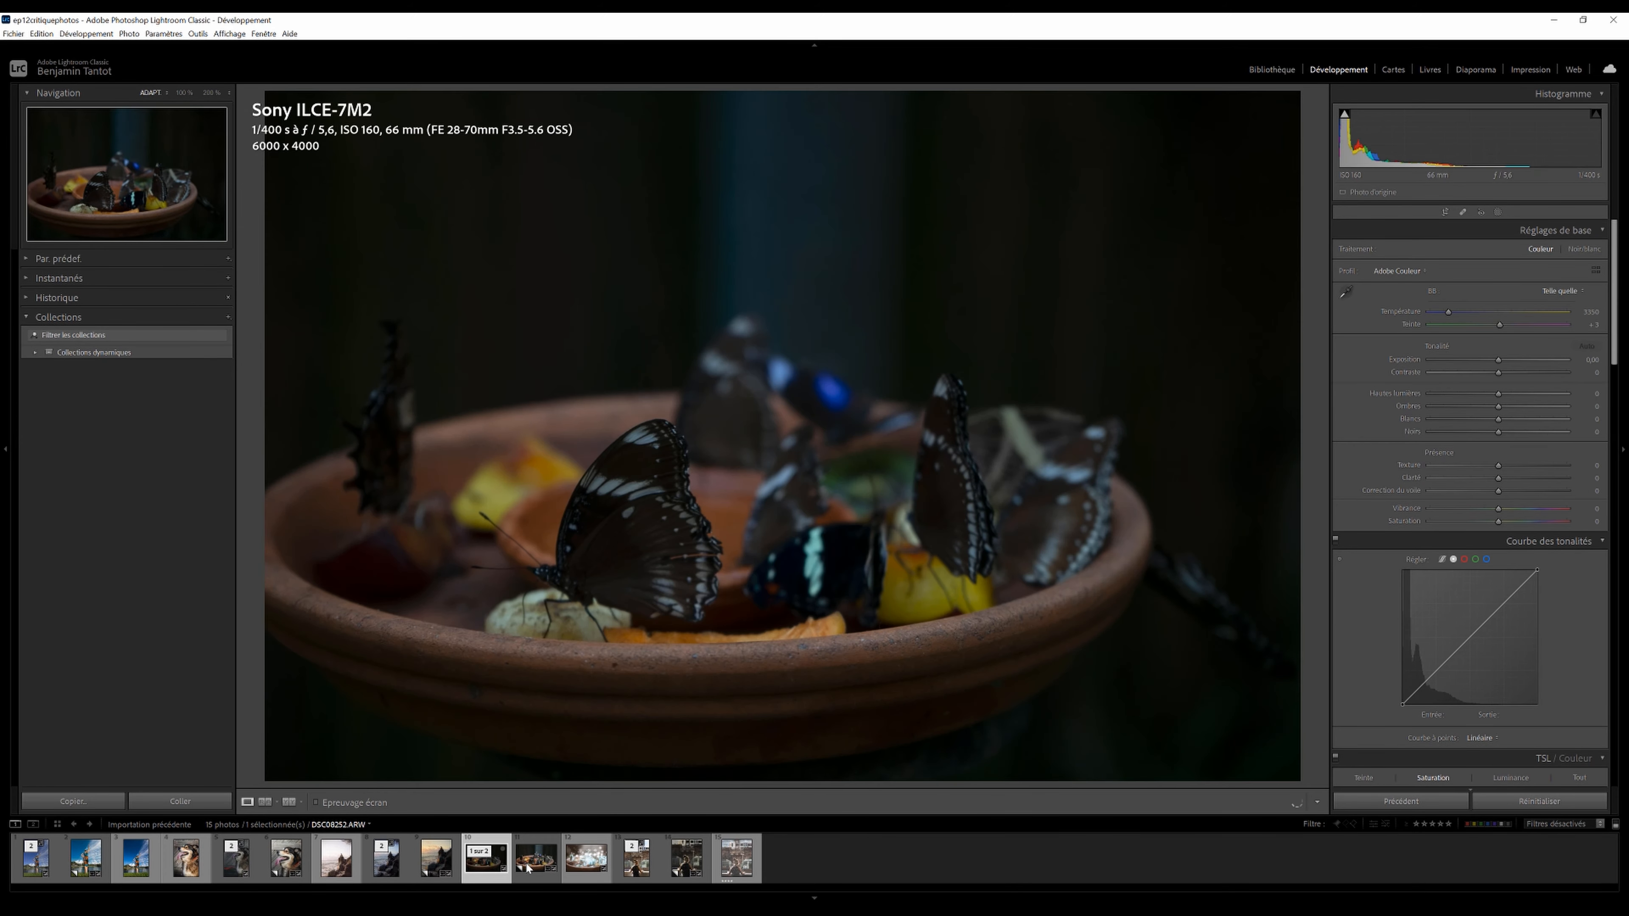
{"action": "left_click", "coordinate": [527, 867]}
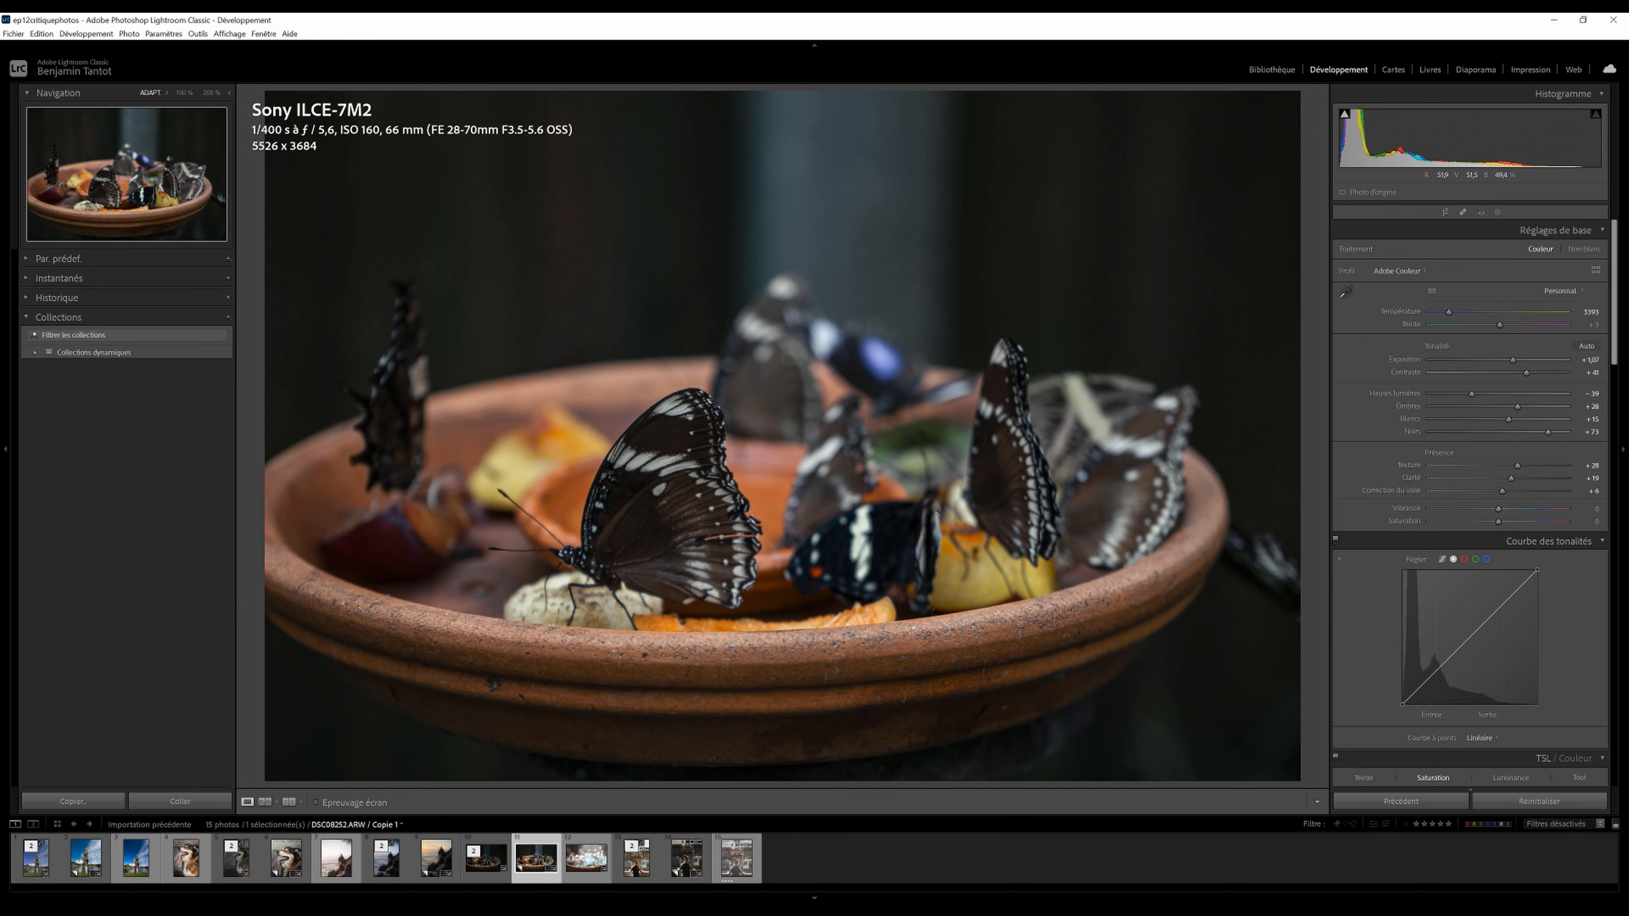
{"action": "key", "text": "backslash"}
{"action": "key", "text": "backslash"}
{"action": "key", "text": "backslash"}
{"action": "key", "text": "backslash"}
{"action": "left_click_drag", "start_coordinate": [1613, 353], "coordinate": [1623, 140]}
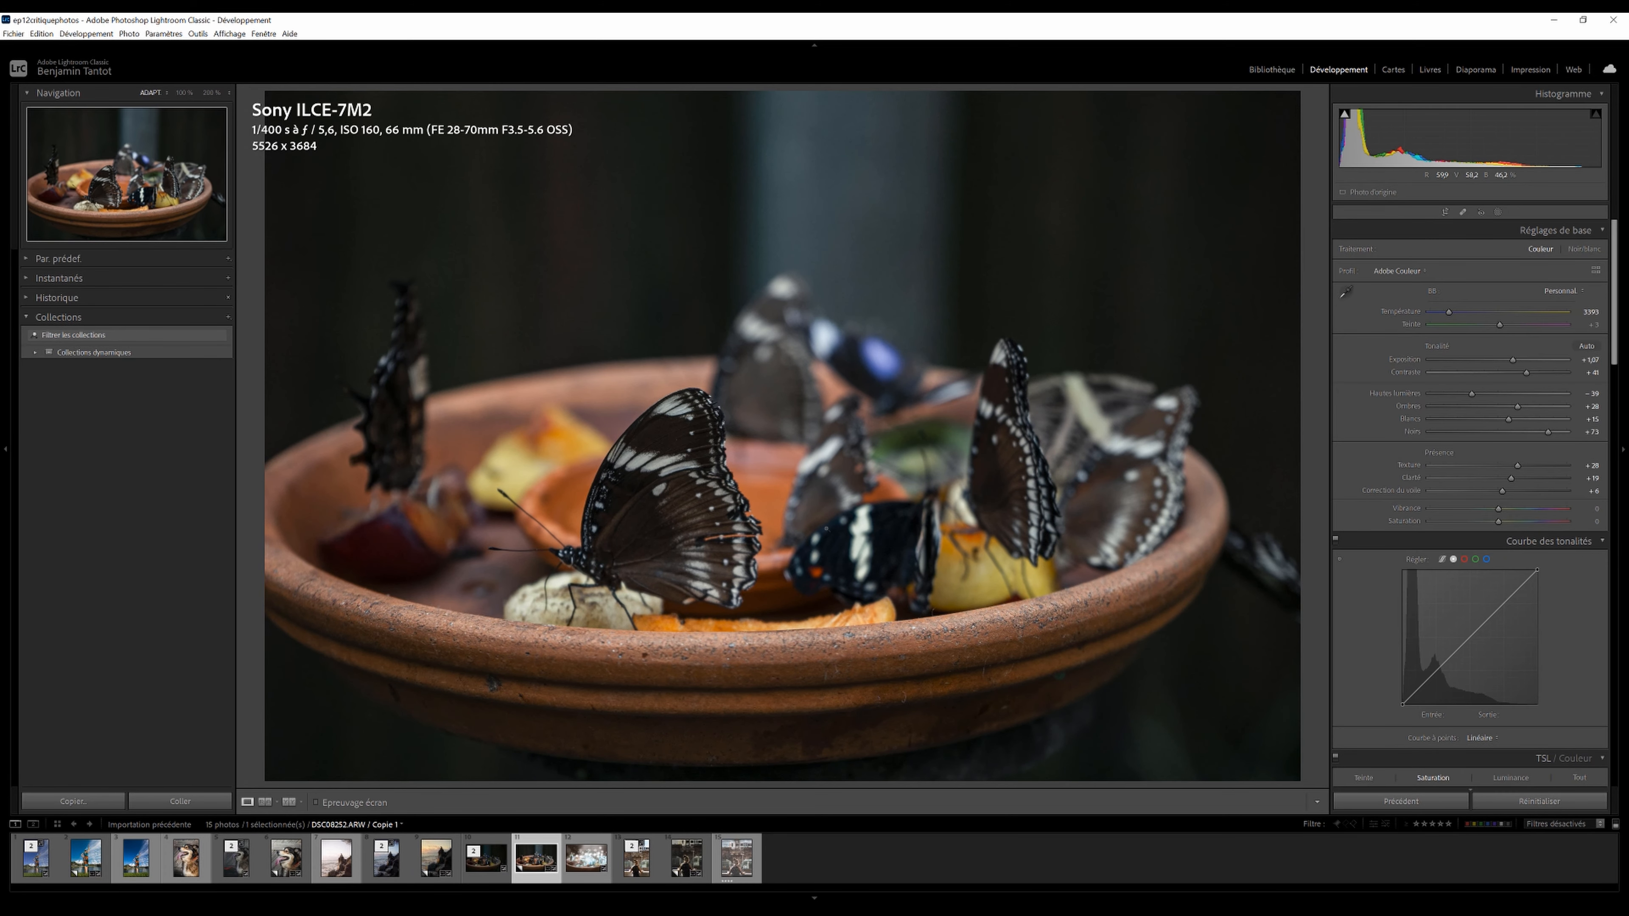
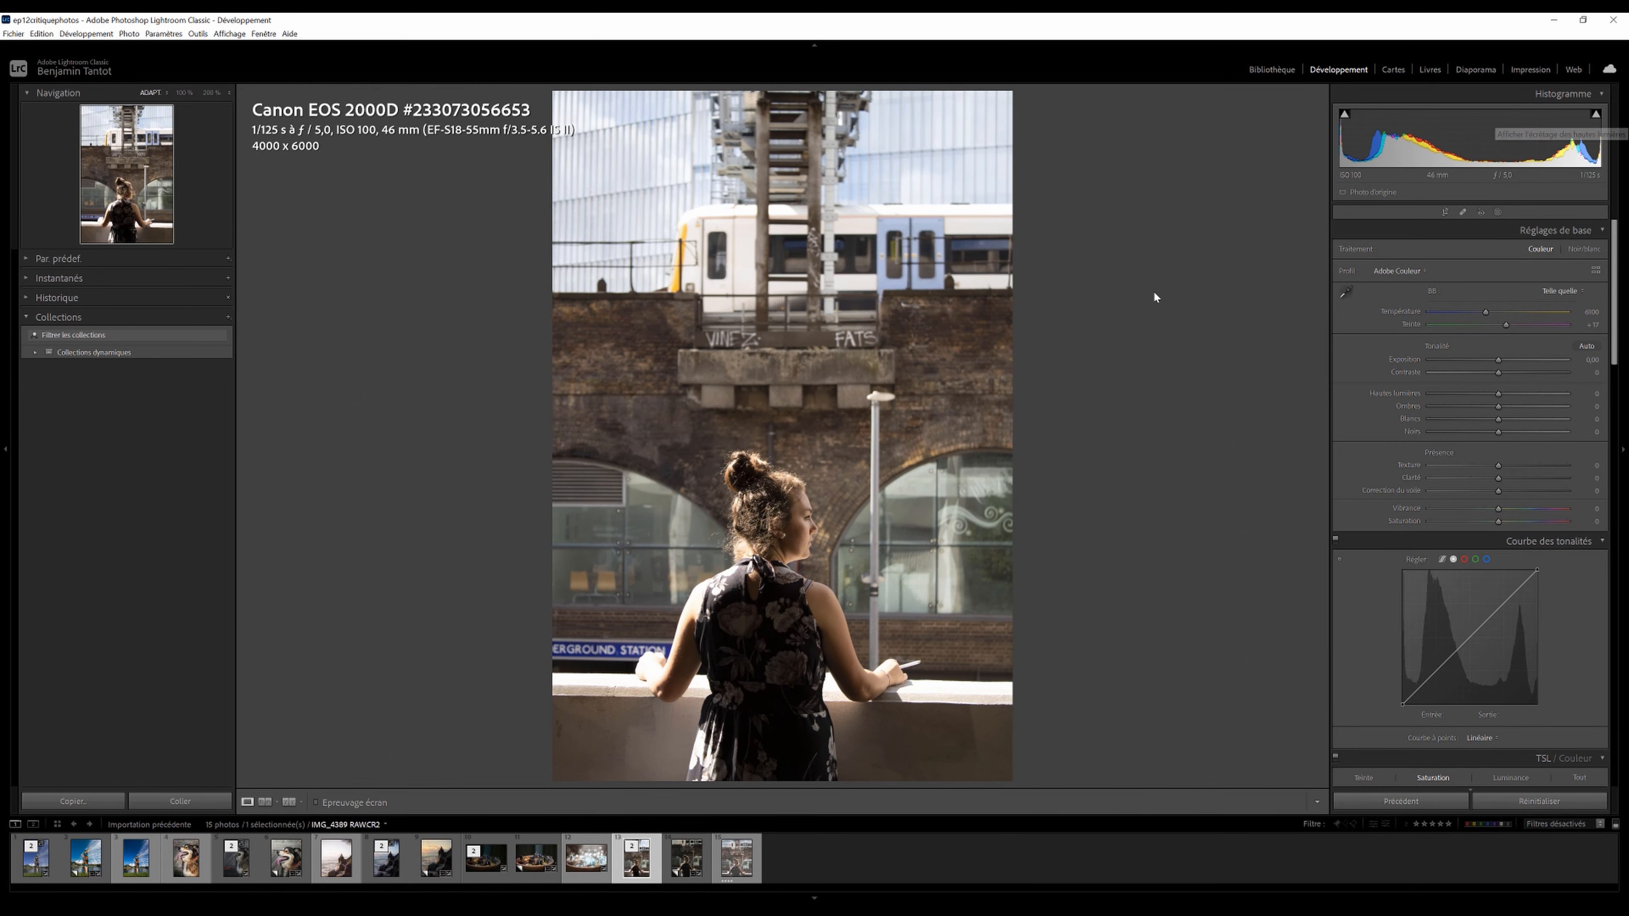
Examine the woman's head at 100% and the full frame under the crop grid in the original IMG_4389 raw photo.
{"action": "mouse_move", "coordinate": [1598, 124]}
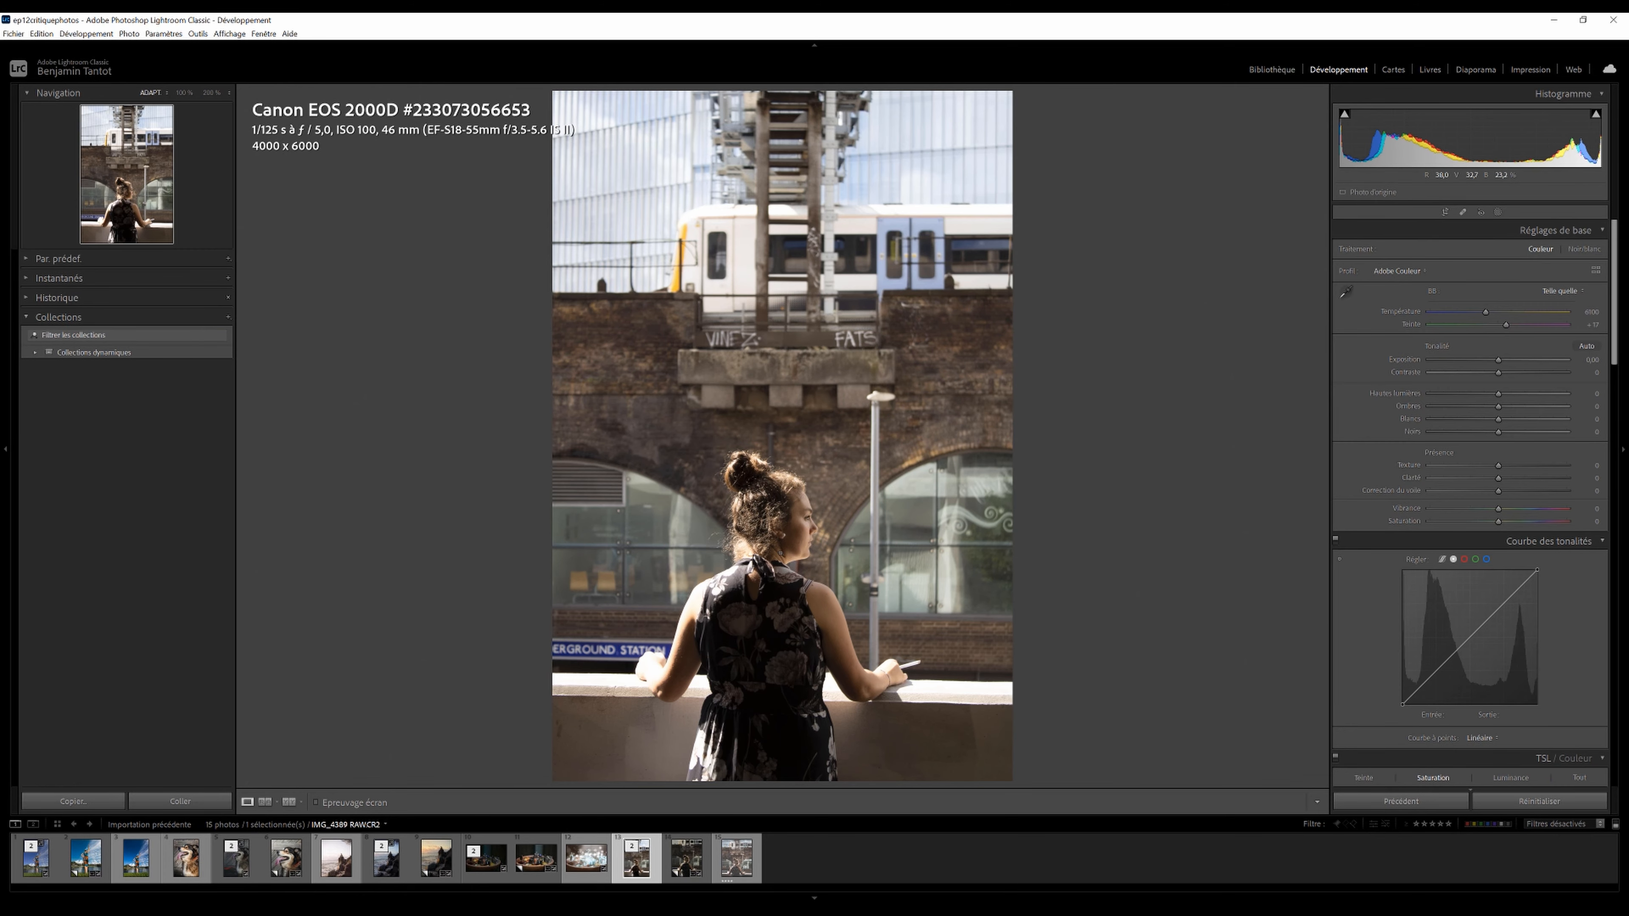
{"action": "left_click", "coordinate": [794, 539]}
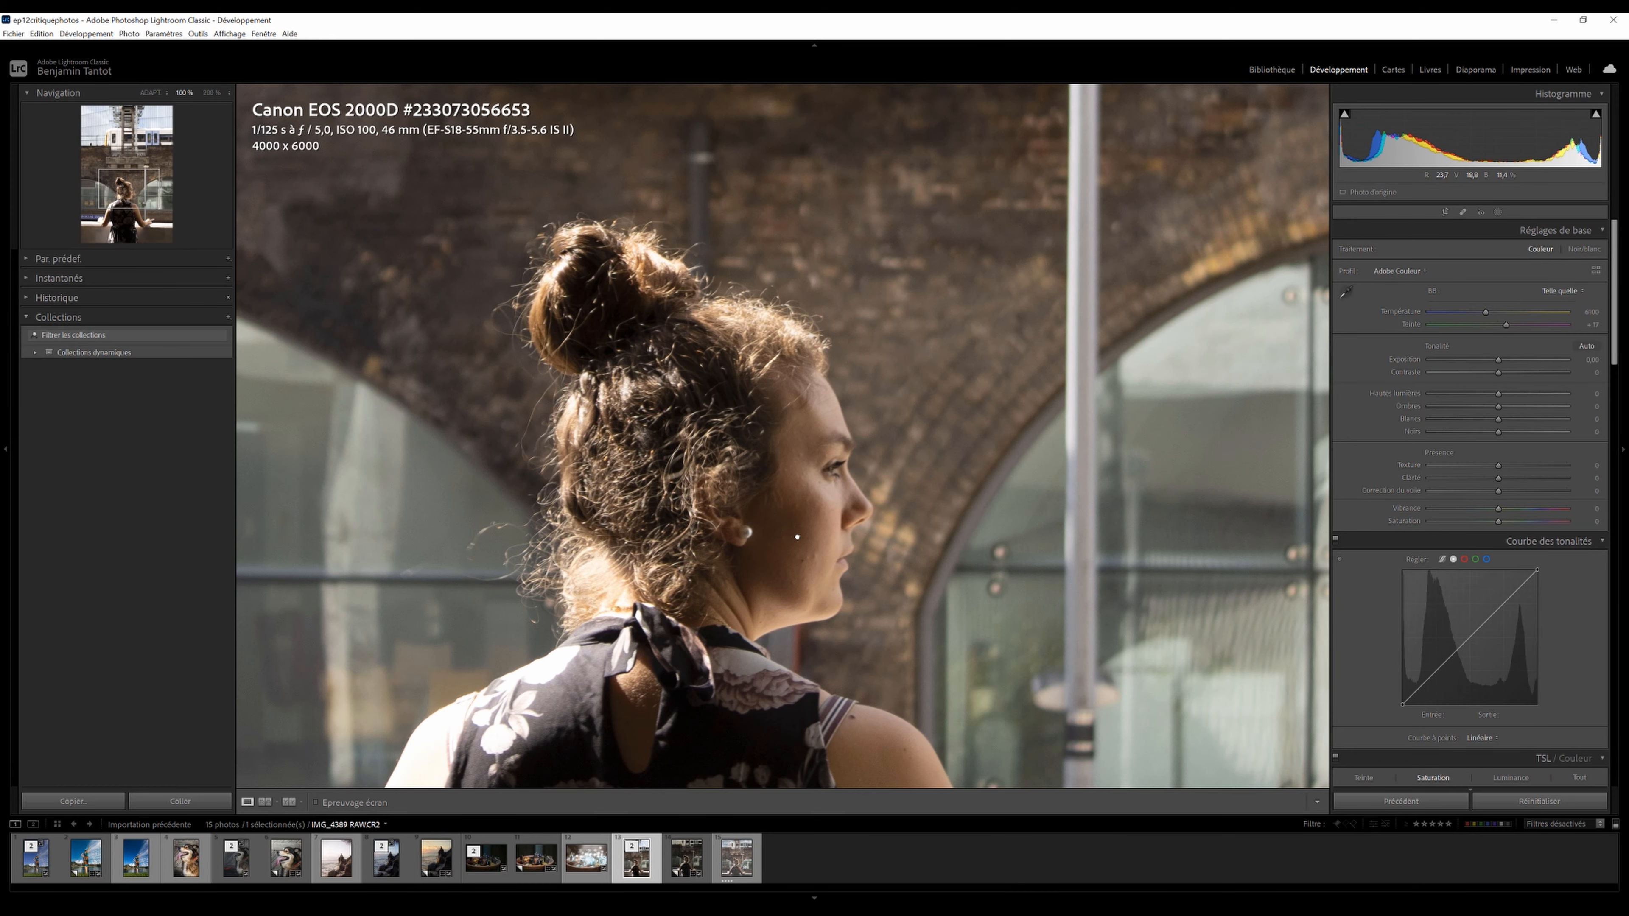
{"action": "left_click", "coordinate": [797, 537]}
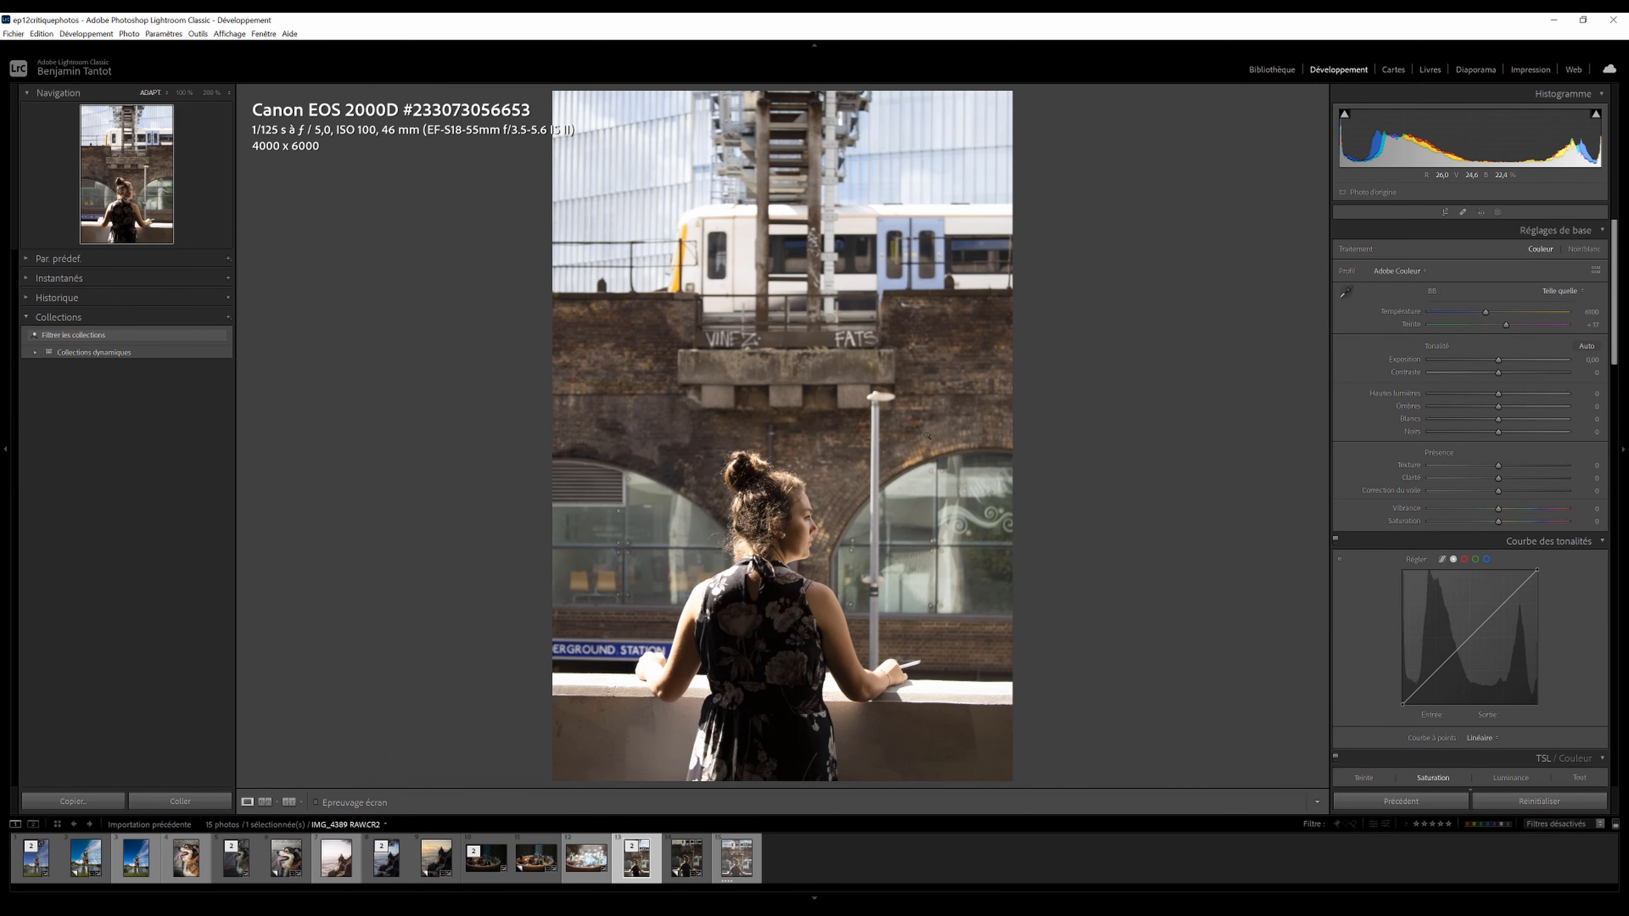
{"action": "left_click", "coordinate": [1444, 212]}
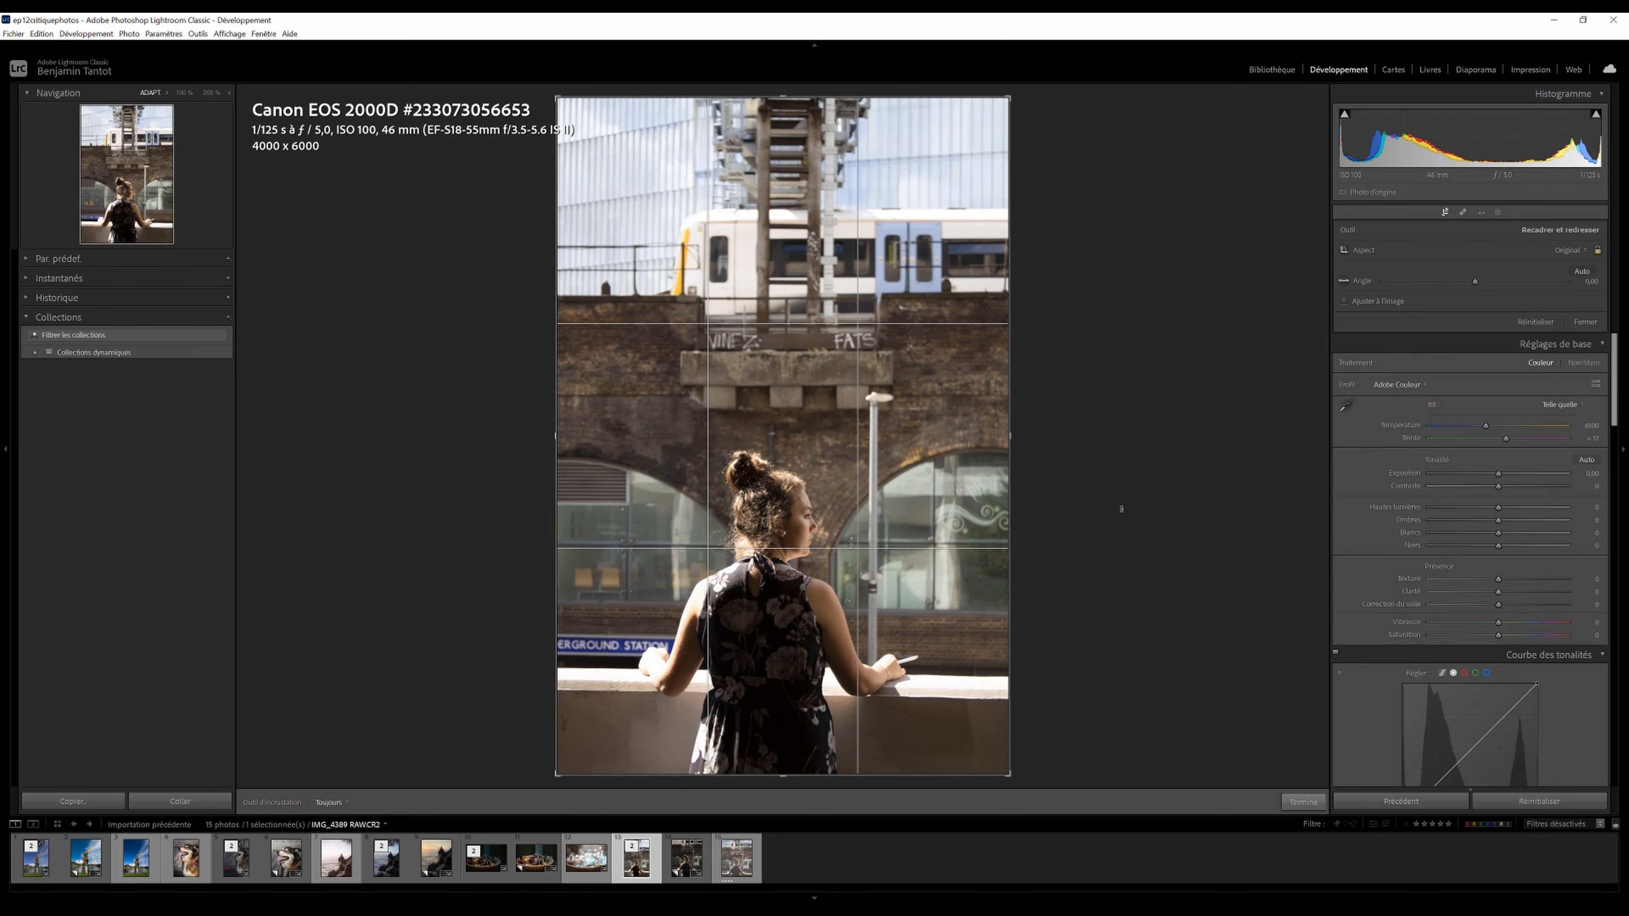
{"action": "left_click", "coordinate": [1445, 213]}
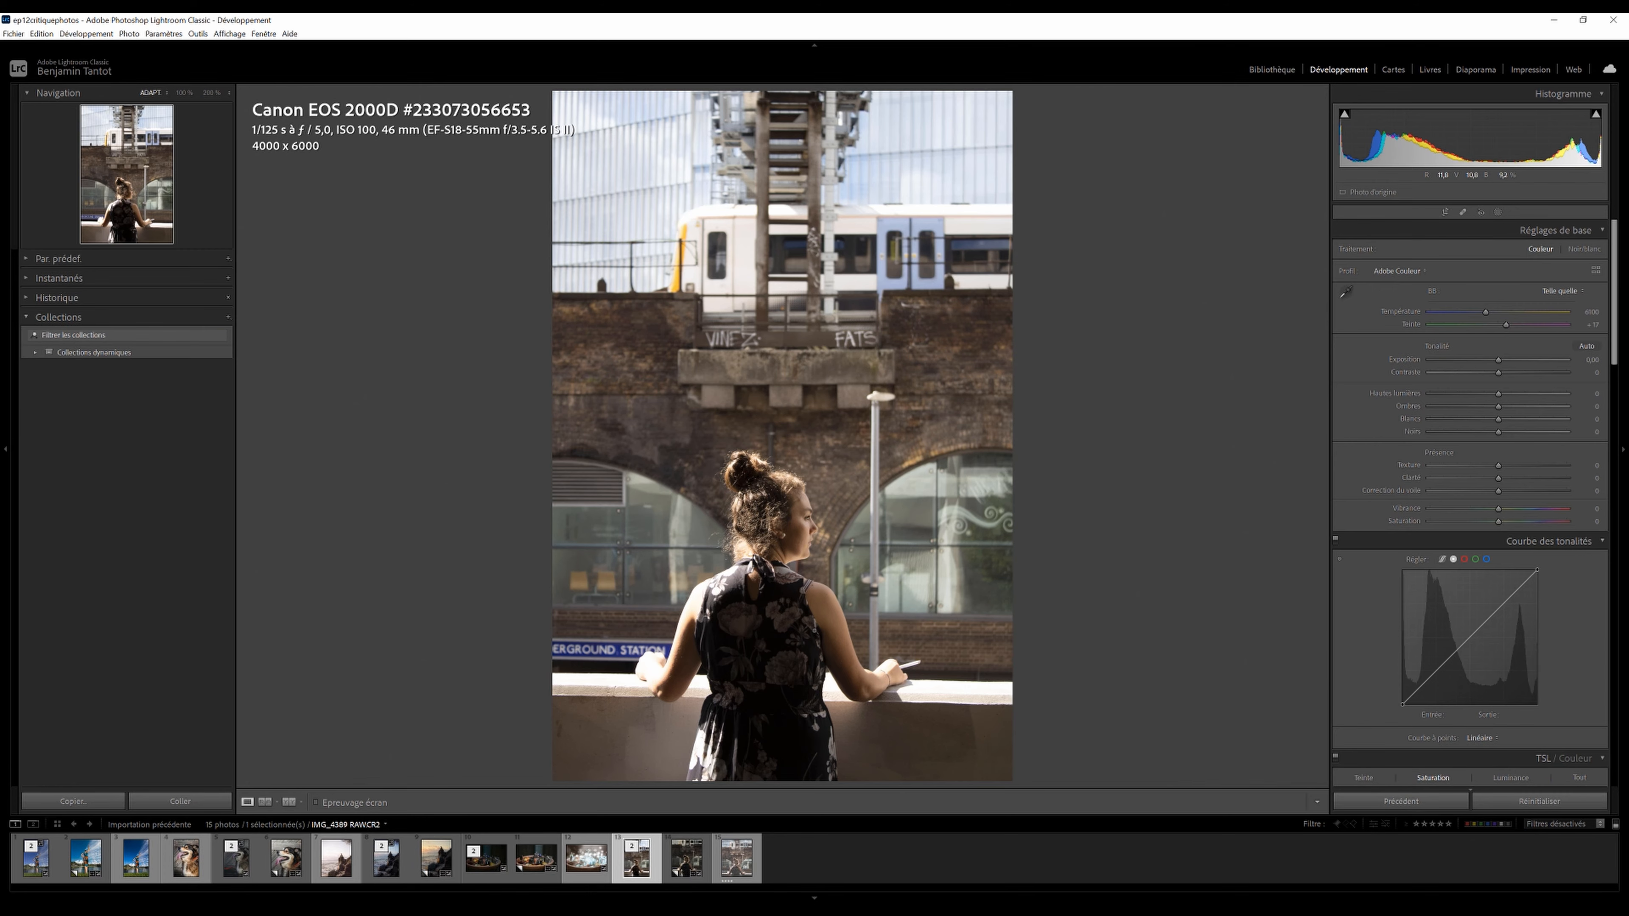
Compare the retouched JPG of IMG_4389 with the original raw photo and examine its framing under the crop grid.
{"action": "key", "text": "Right"}
{"action": "key", "text": "Right"}
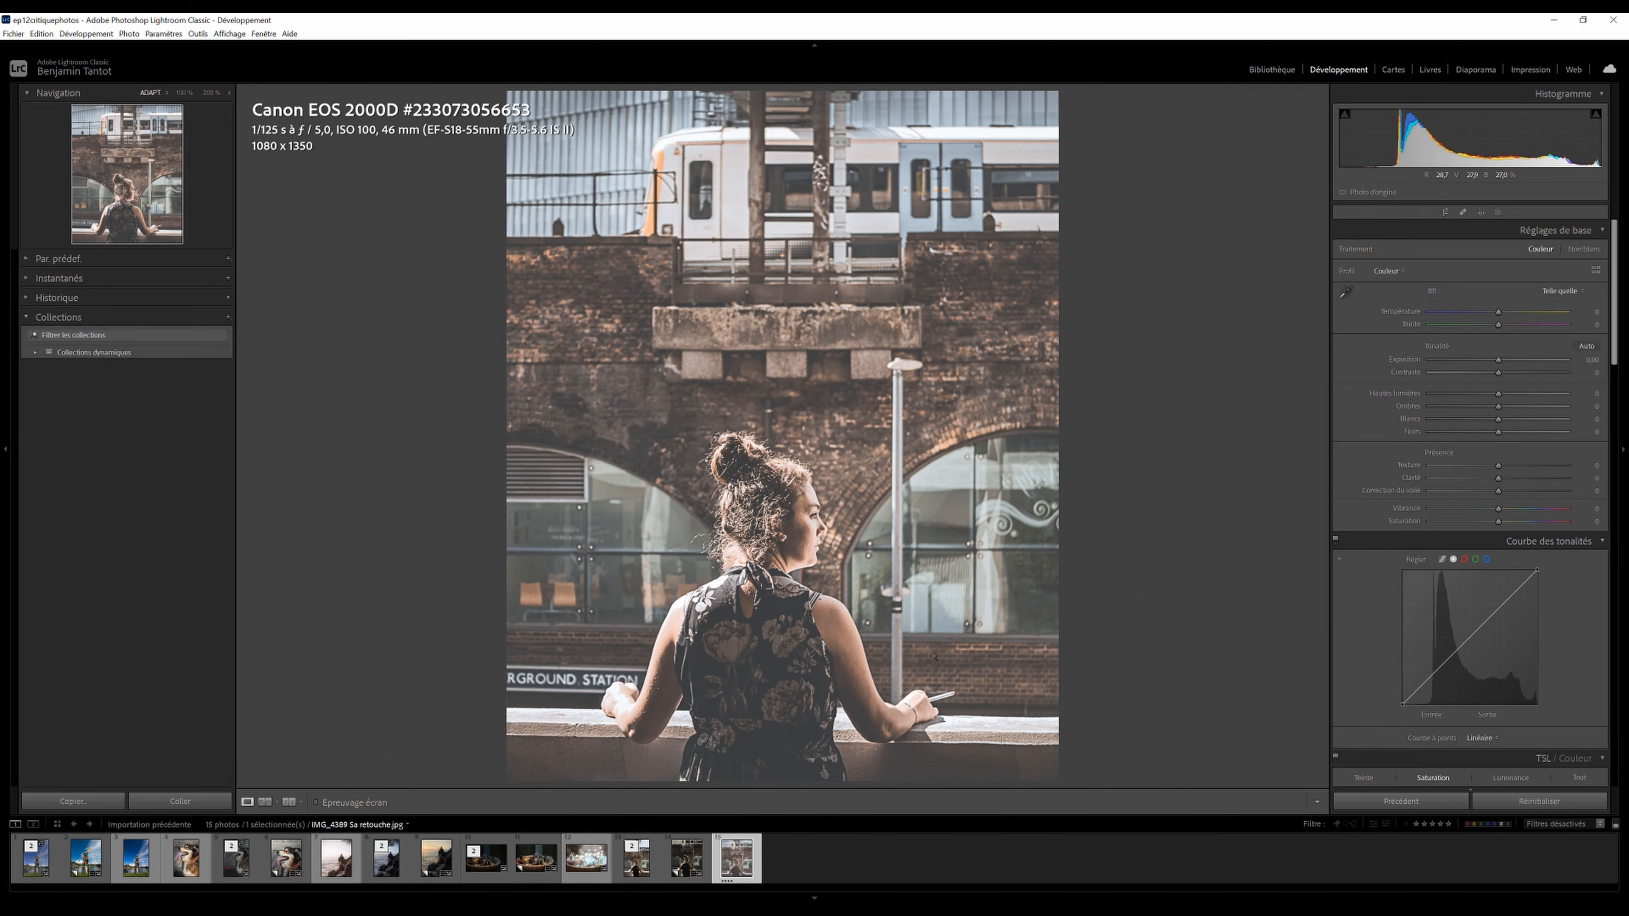
{"action": "left_click", "coordinate": [636, 860]}
{"action": "left_click", "coordinate": [736, 860]}
{"action": "left_click", "coordinate": [1443, 210]}
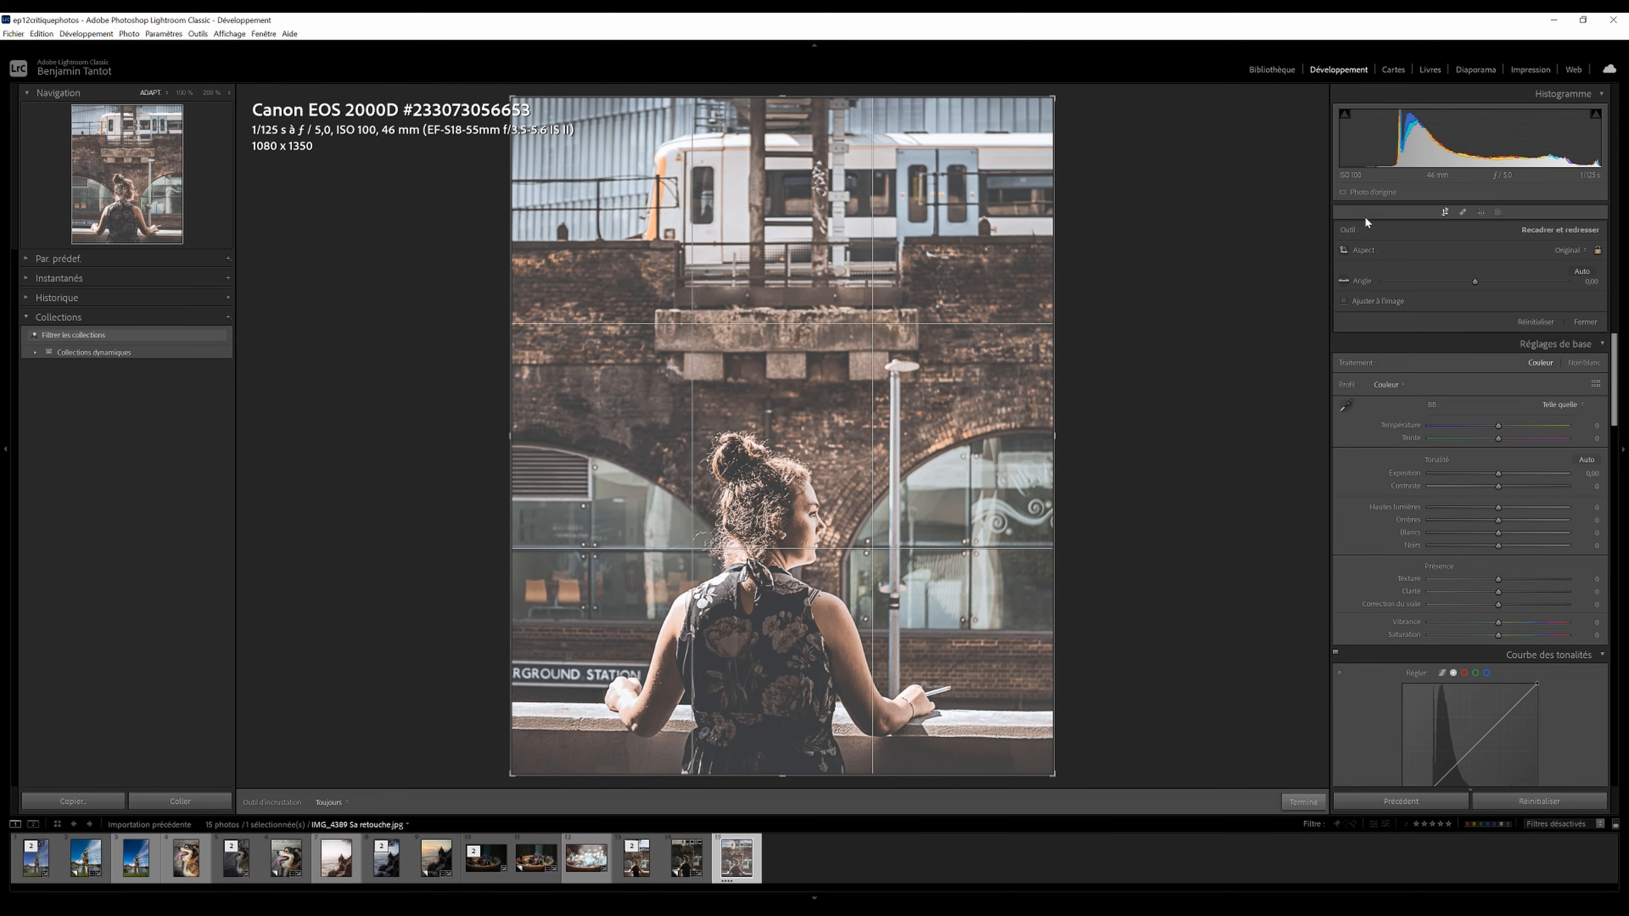
{"action": "left_click", "coordinate": [1443, 212]}
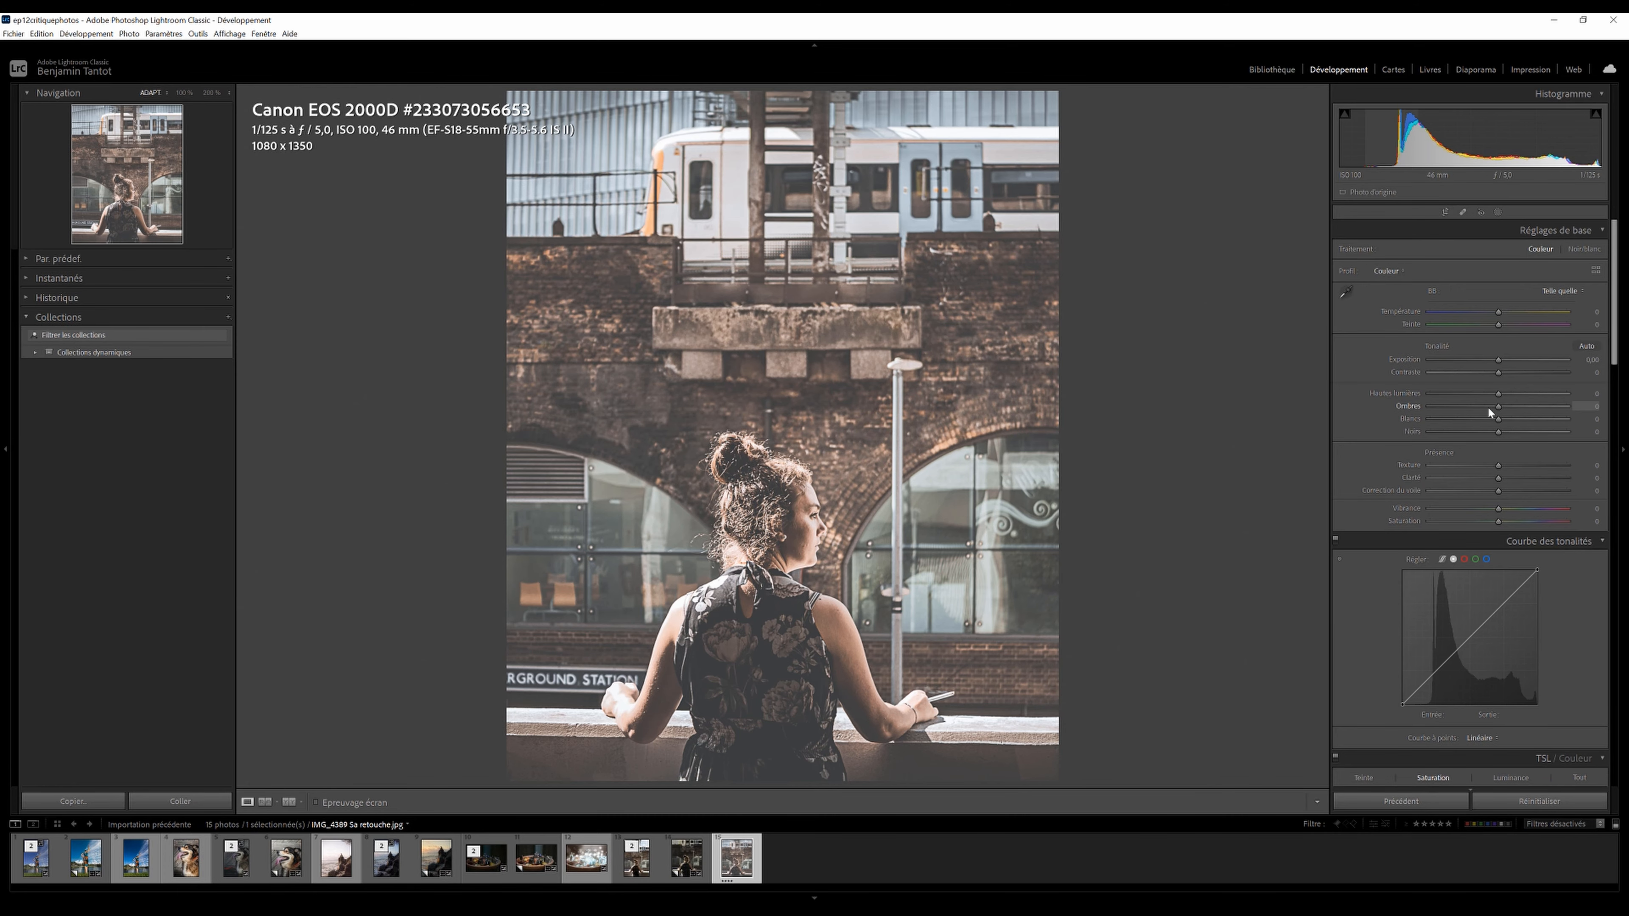
Try darkening the retouched JPG with shadows at -100 and lower whites and exposure, and reset all three settings.
{"action": "left_click_drag", "start_coordinate": [1498, 404], "coordinate": [1451, 405]}
{"action": "left_click_drag", "start_coordinate": [1499, 361], "coordinate": [1493, 424]}
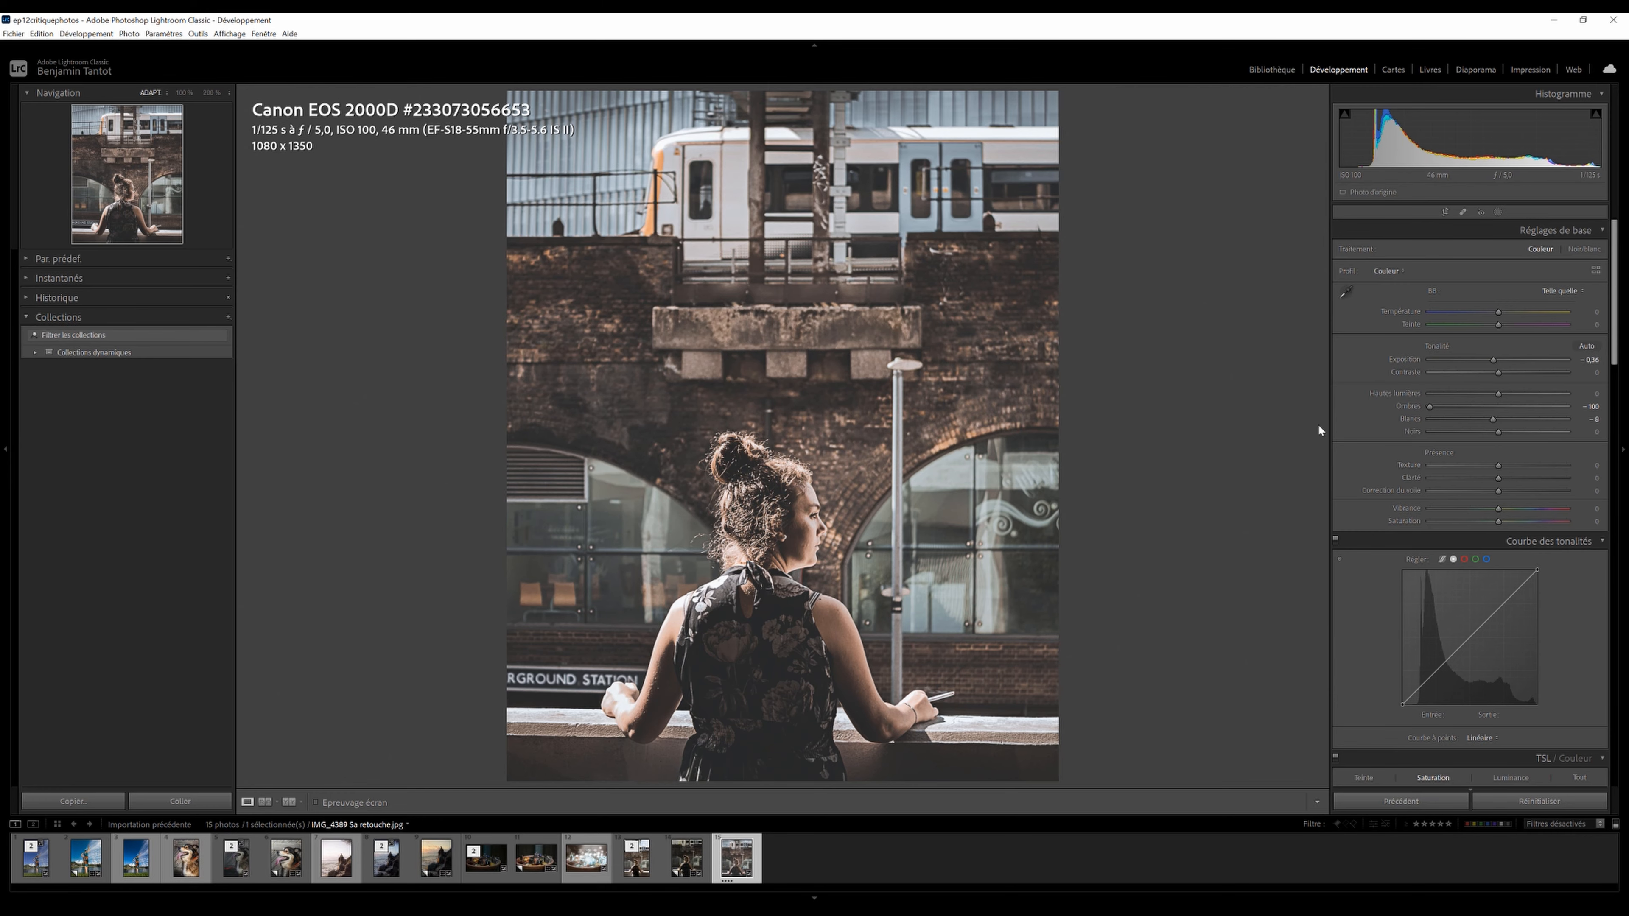
{"action": "double_click", "coordinate": [1408, 407]}
{"action": "double_click", "coordinate": [1412, 419]}
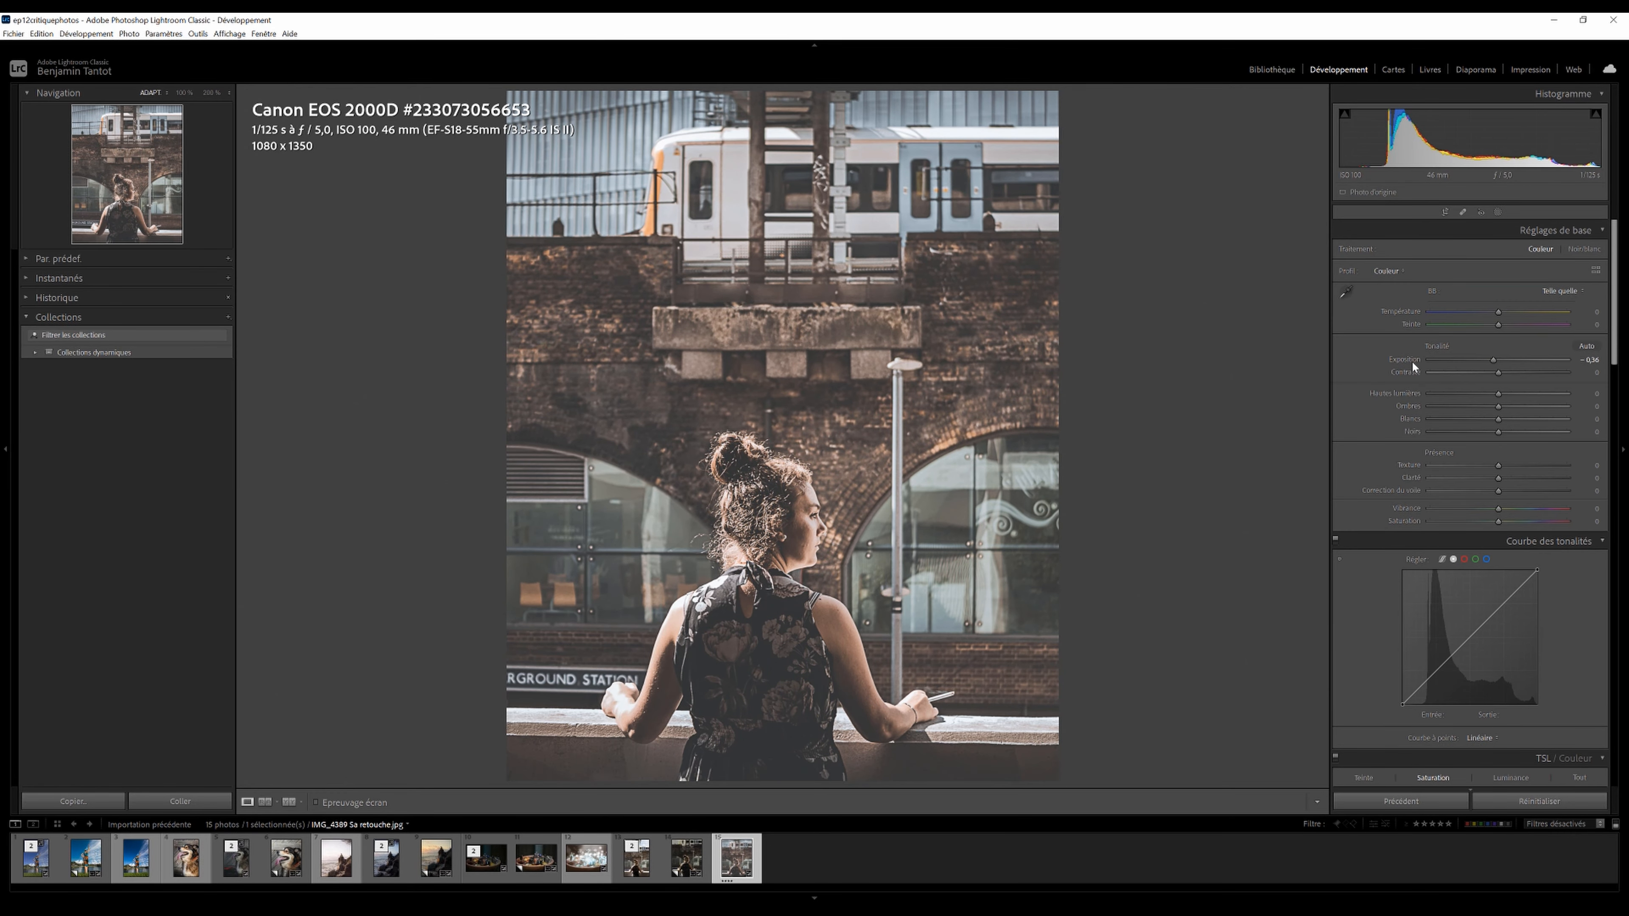
{"action": "double_click", "coordinate": [1409, 360]}
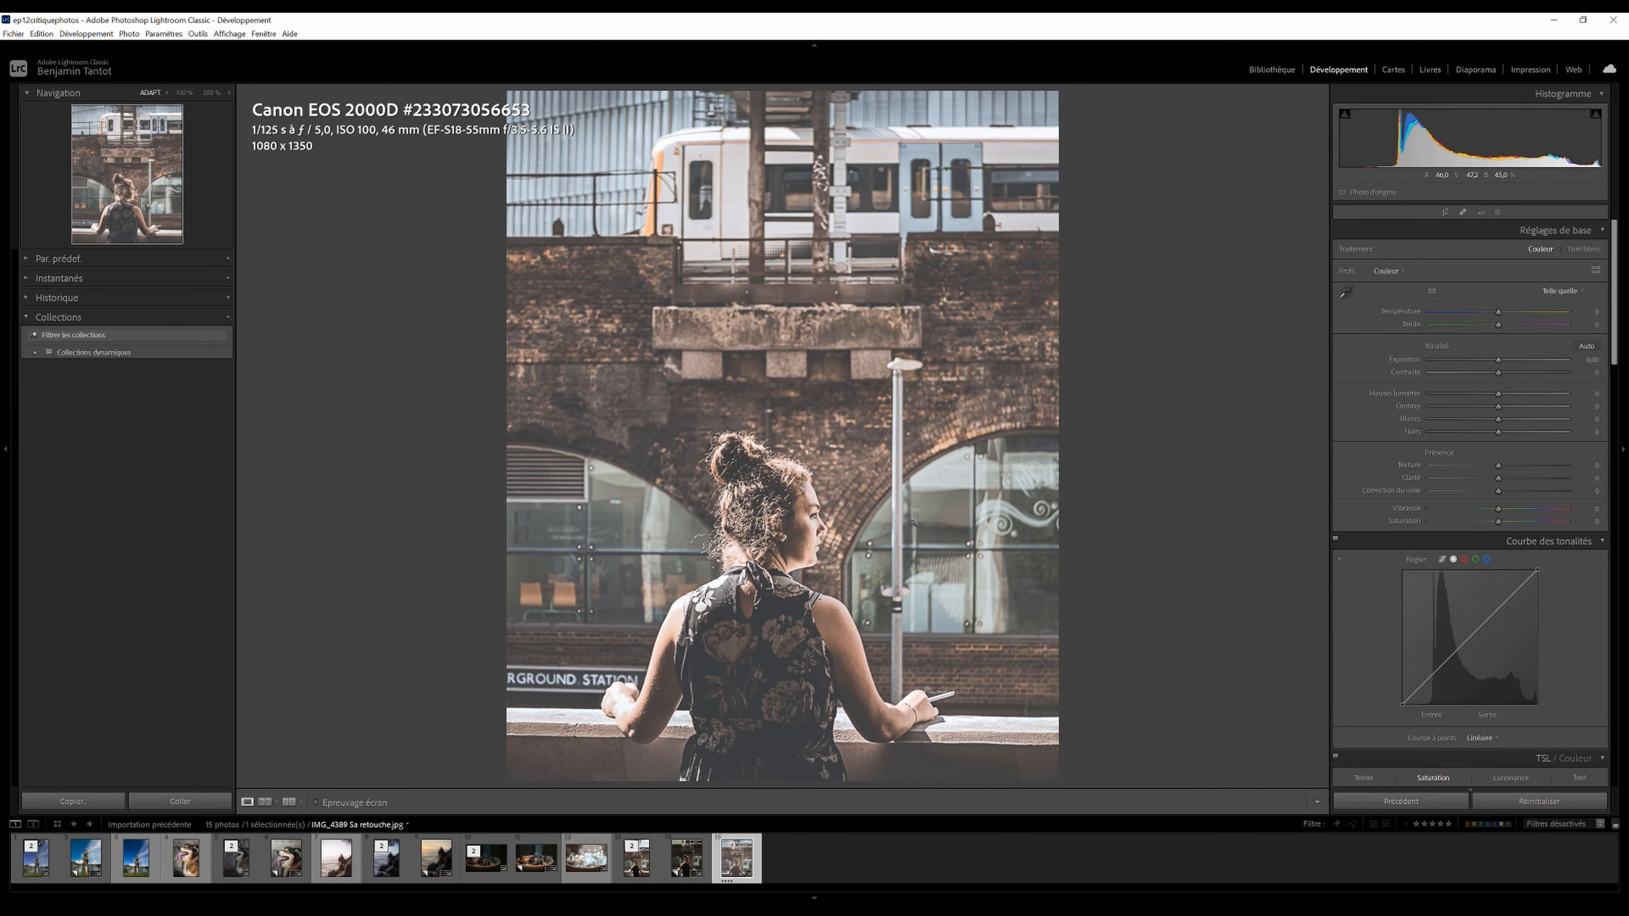
Compare the before and after views of the IMG_4389 virtual copy and examine its crop against the full frame.
{"action": "key", "text": "Left"}
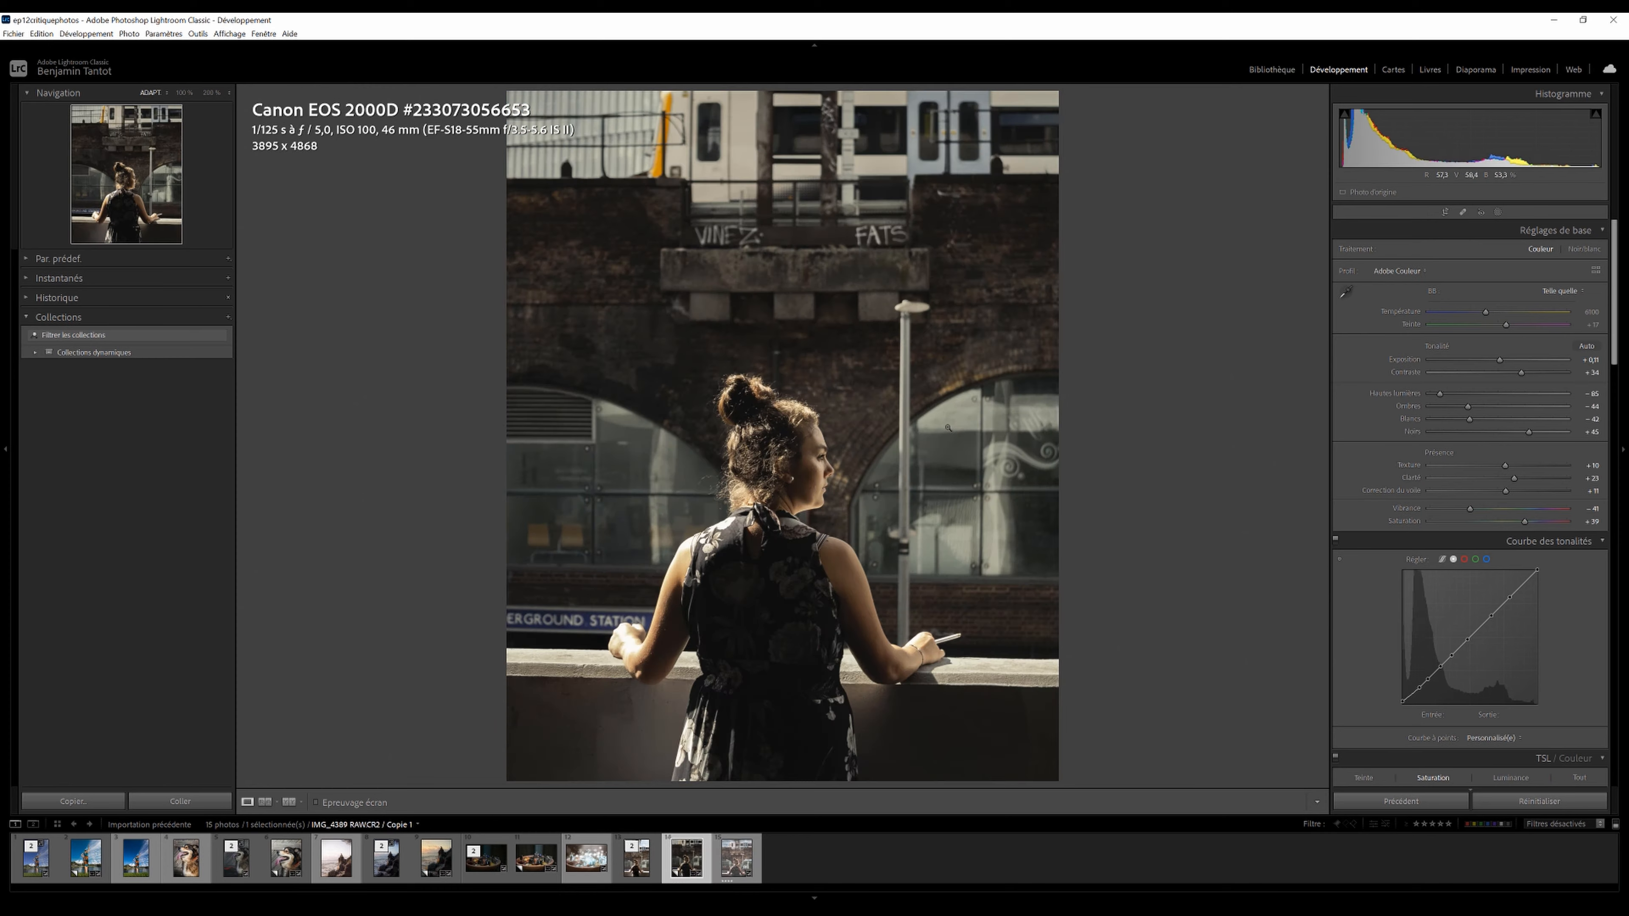
{"action": "key", "text": "backslash"}
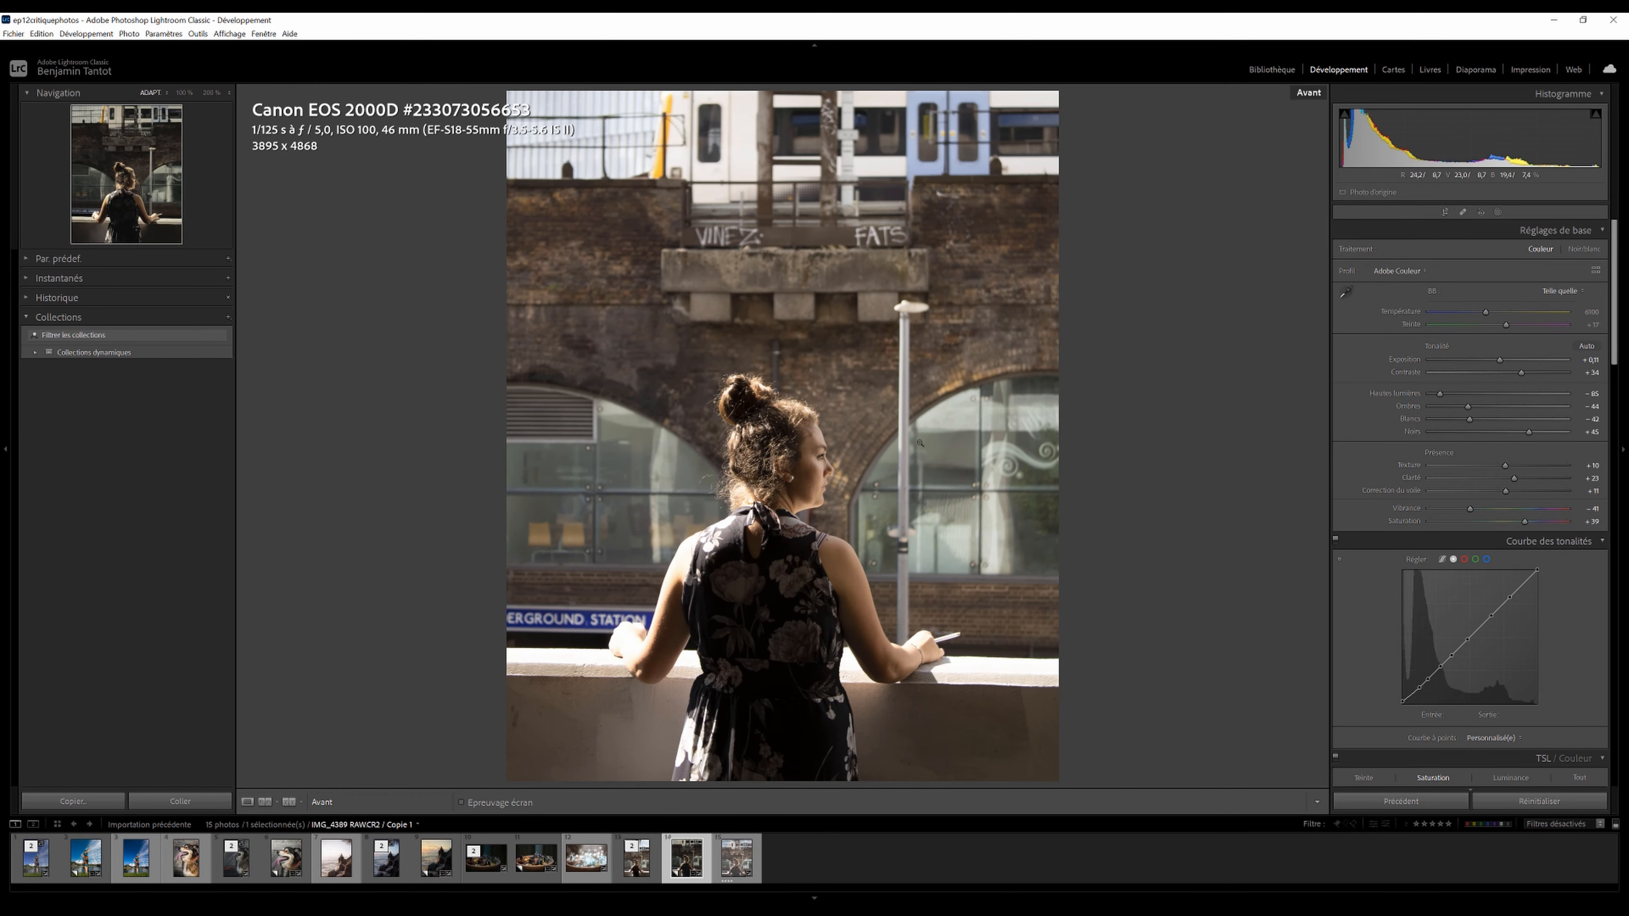
{"action": "key", "text": "backslash"}
{"action": "key", "text": "backslash"}
{"action": "key", "text": "backslash"}
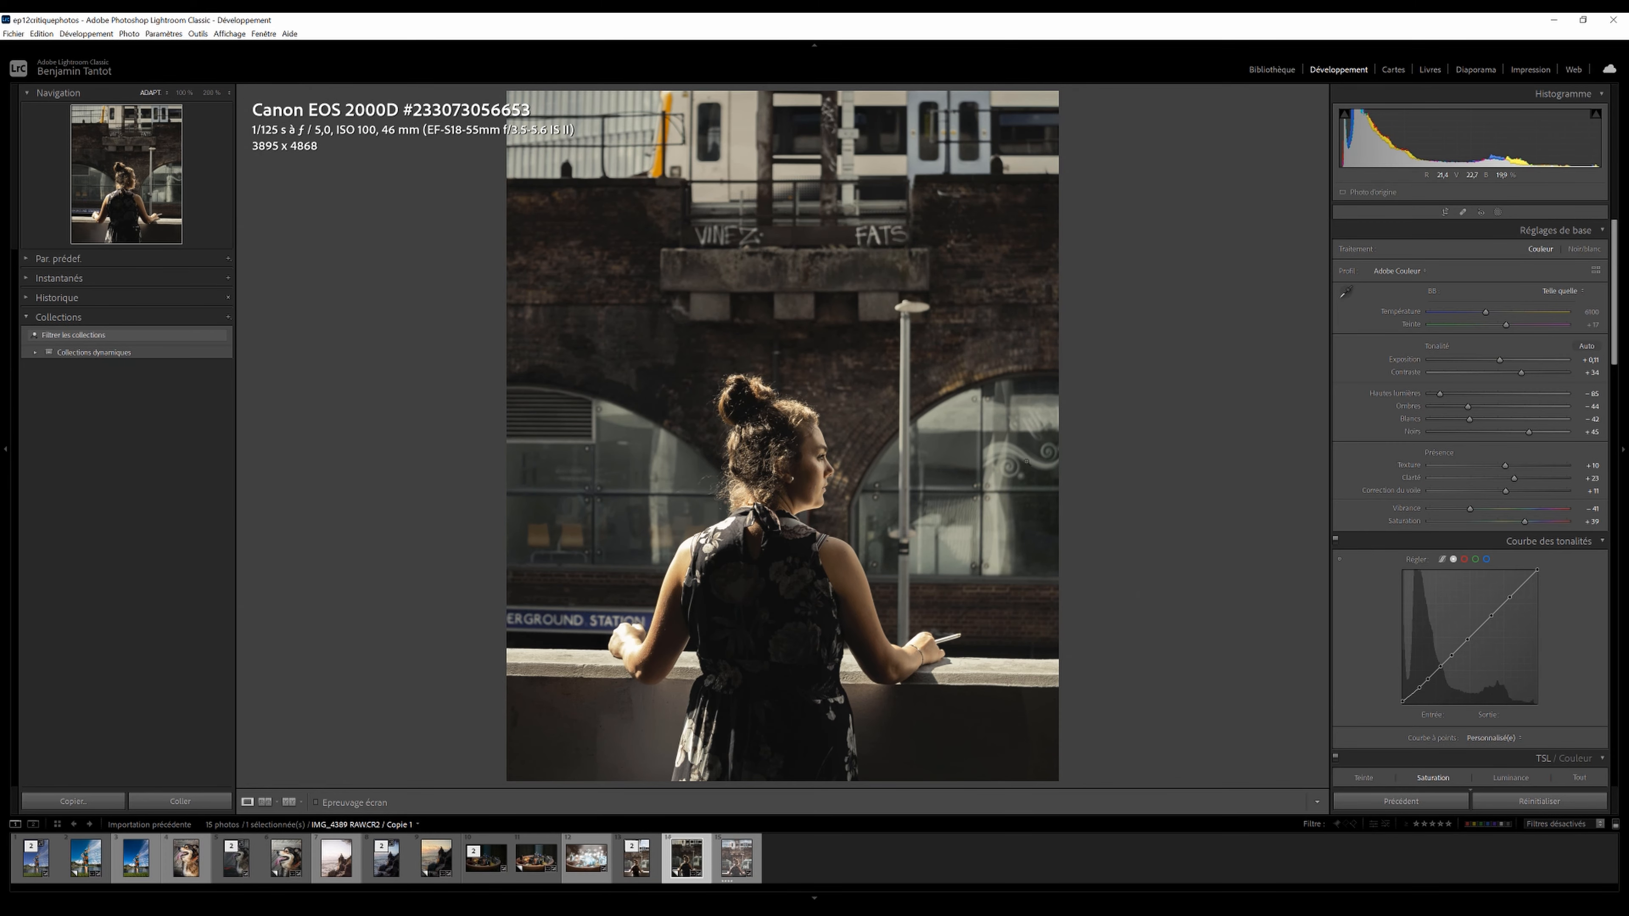
{"action": "left_click", "coordinate": [1444, 211]}
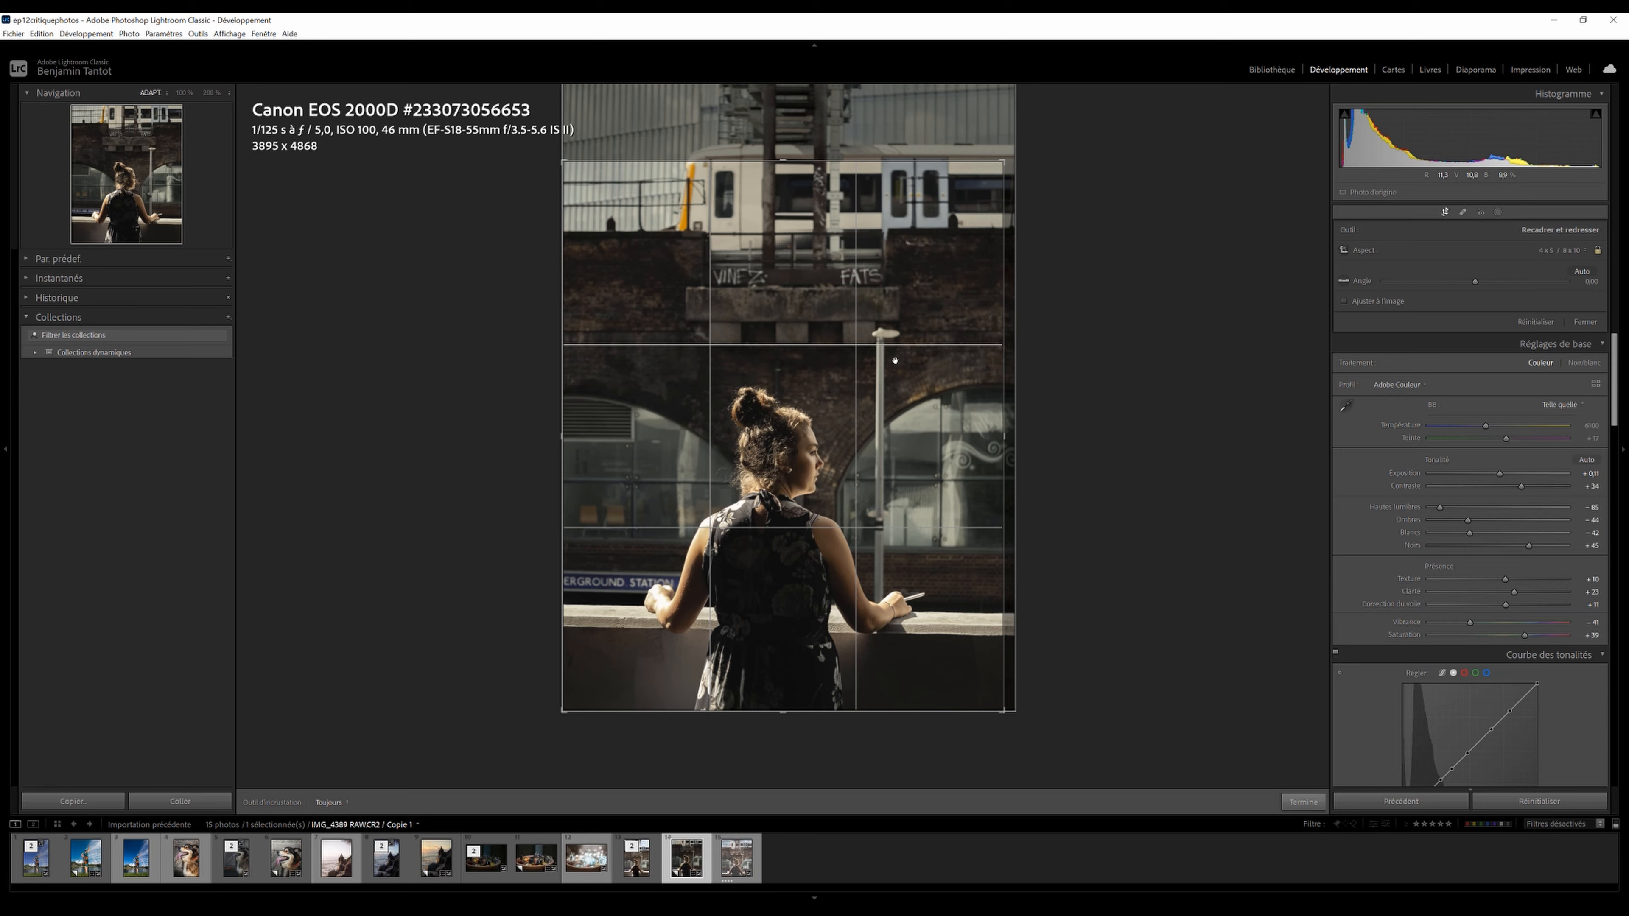
{"action": "left_click", "coordinate": [1444, 212]}
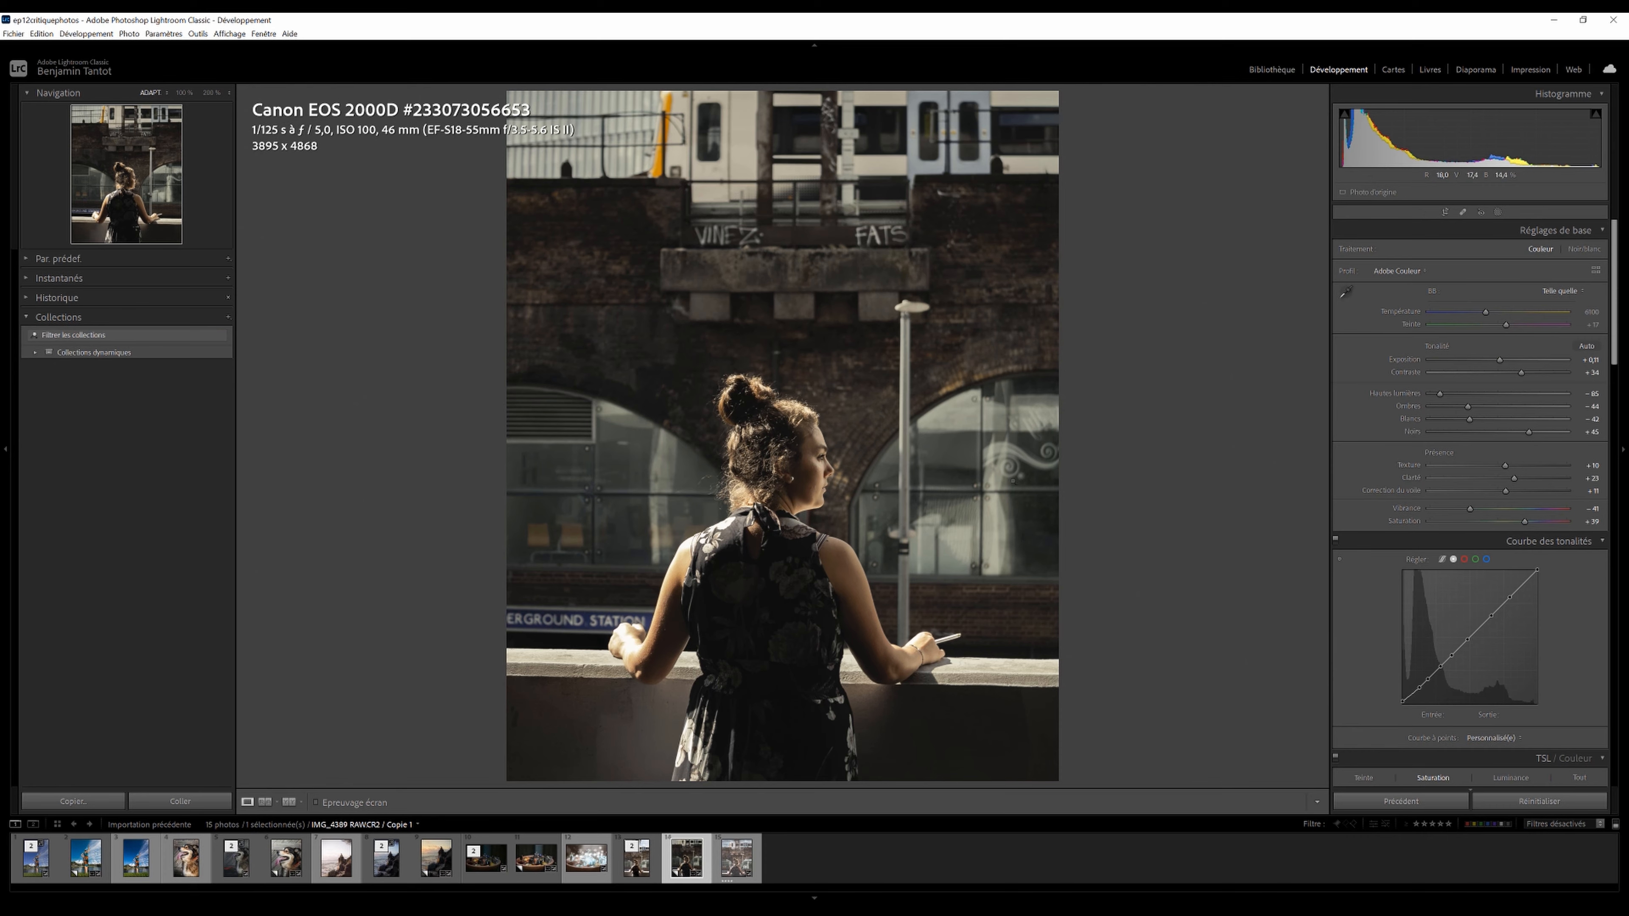
Review the develop adjustments of the IMG_4389 virtual copy against its before view and toggle the Color Grading effect.
{"action": "key", "text": "backslash"}
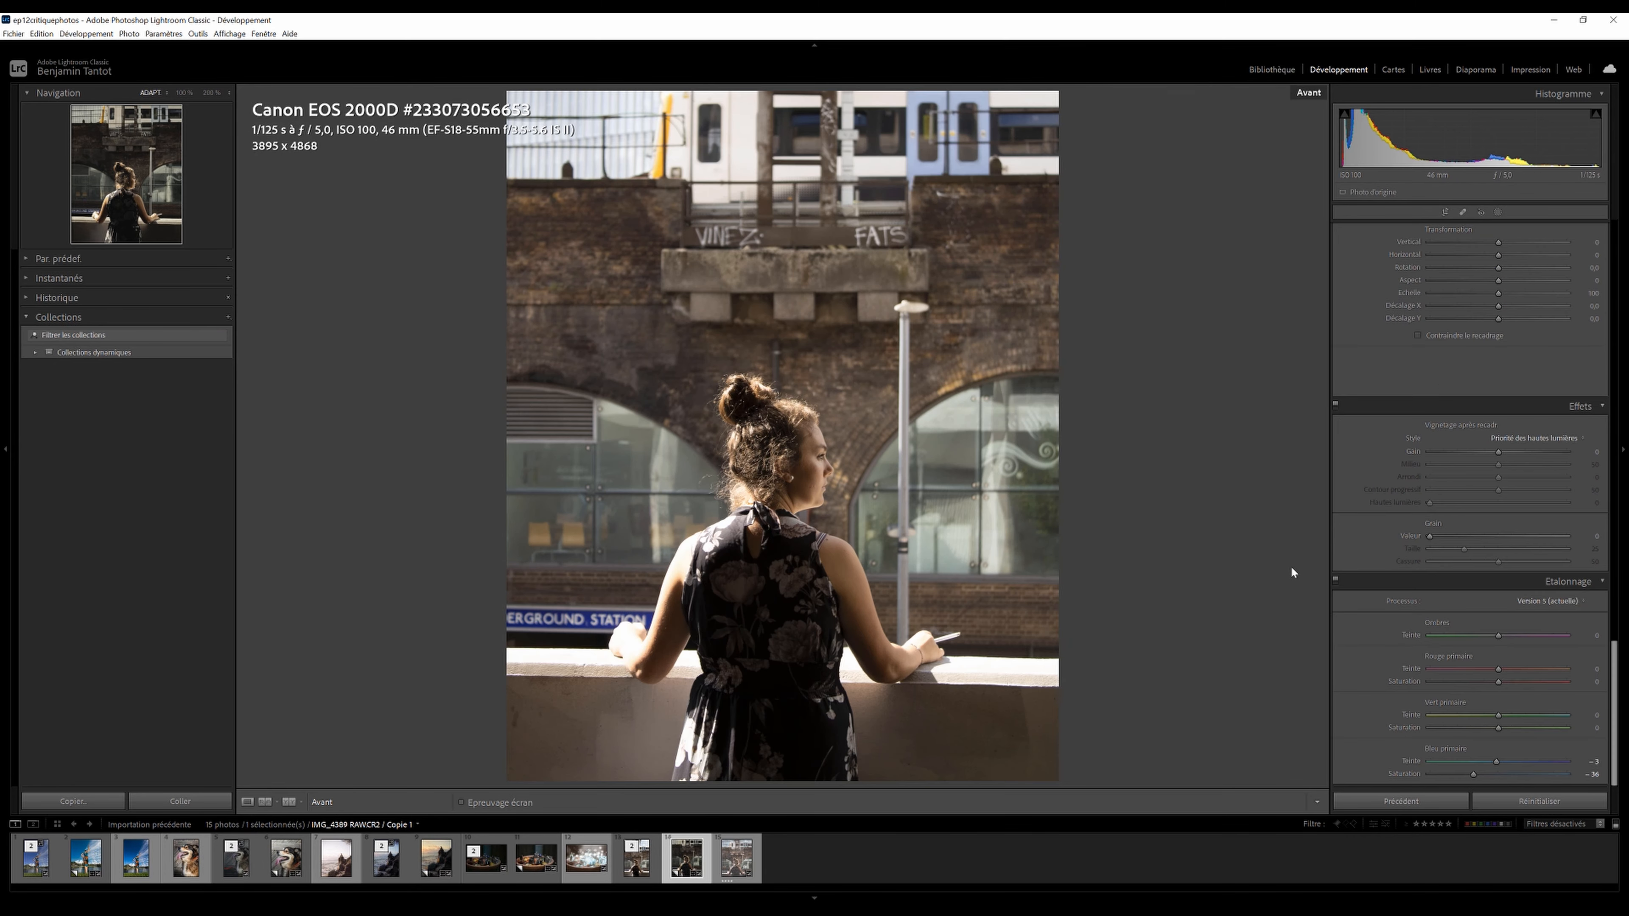
{"action": "key", "text": "backslash"}
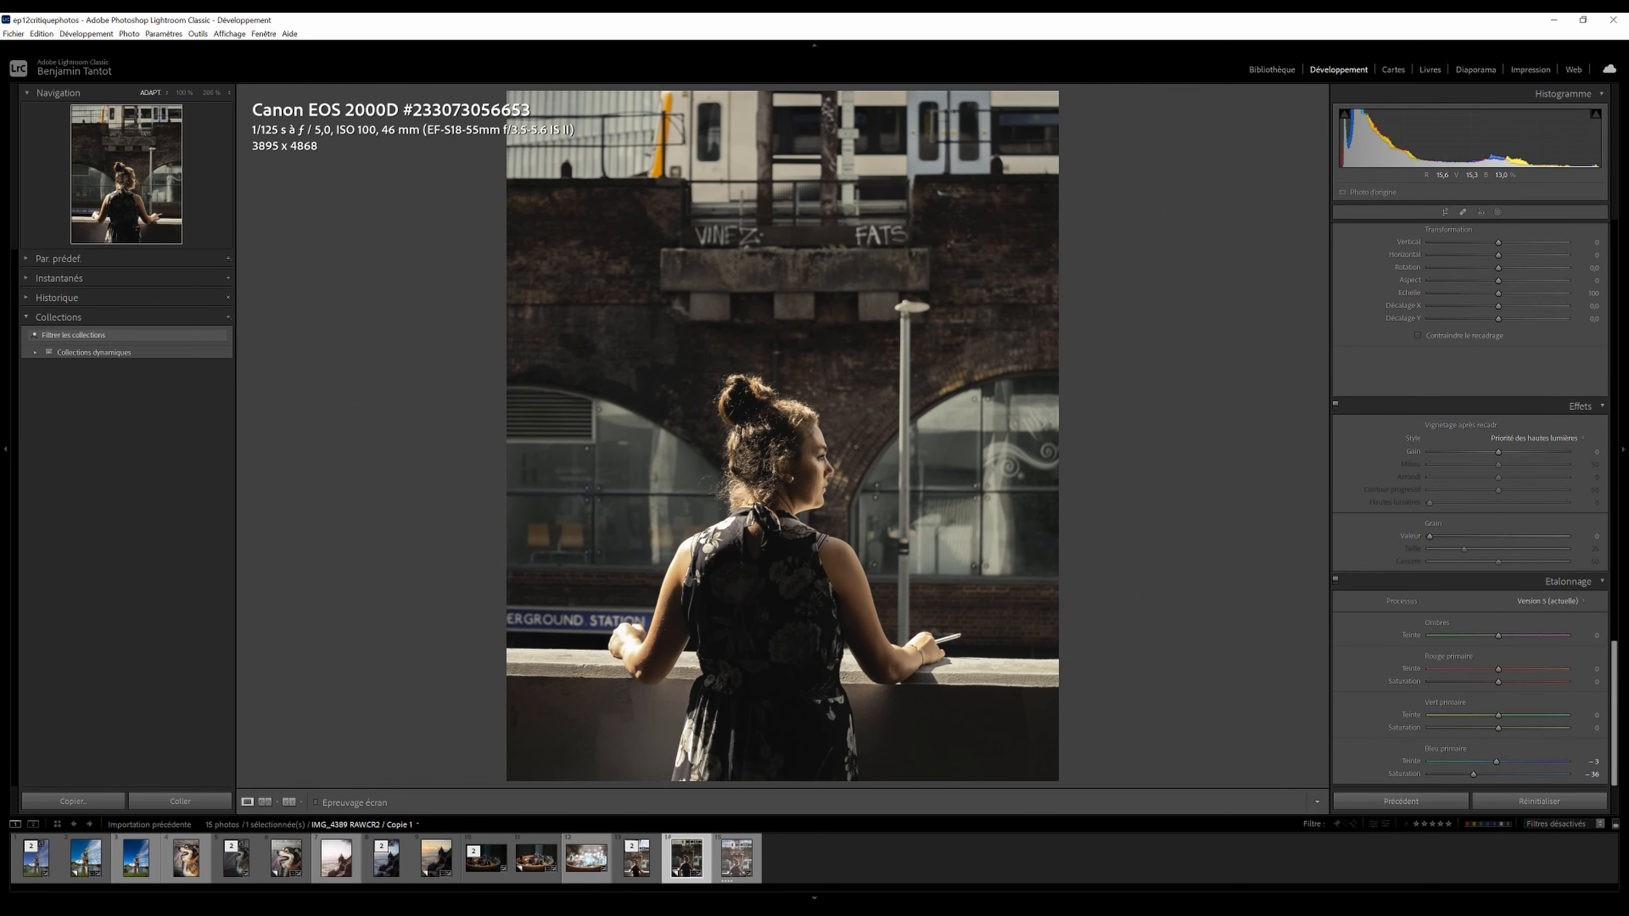
{"action": "left_click_drag", "start_coordinate": [1615, 746], "coordinate": [1615, 460]}
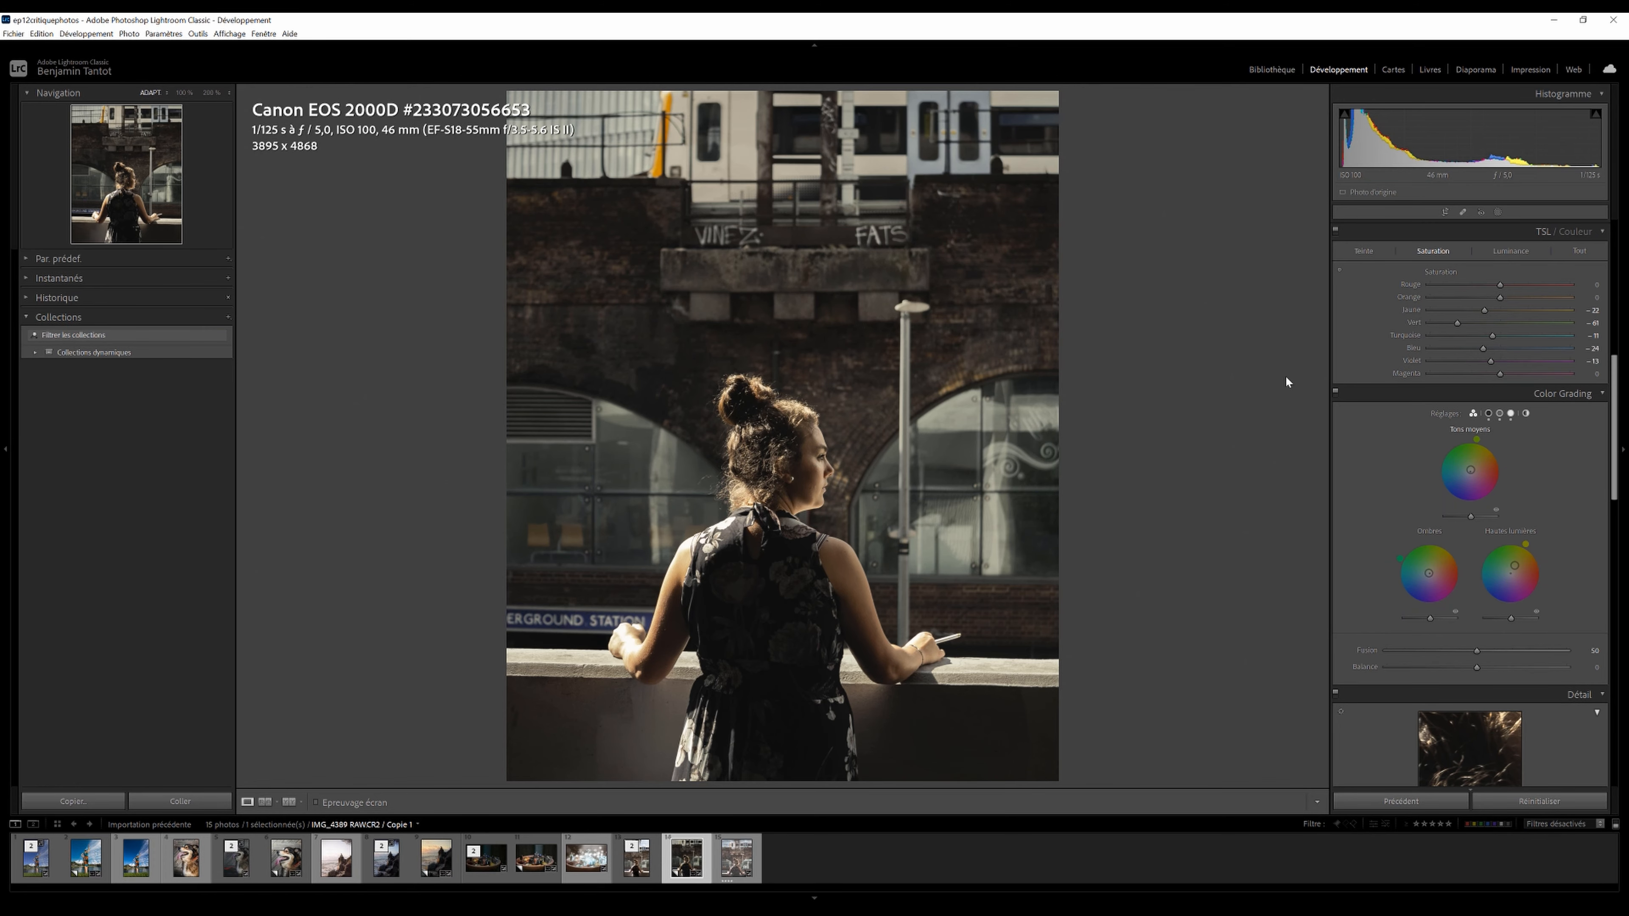
{"action": "left_click", "coordinate": [1335, 393]}
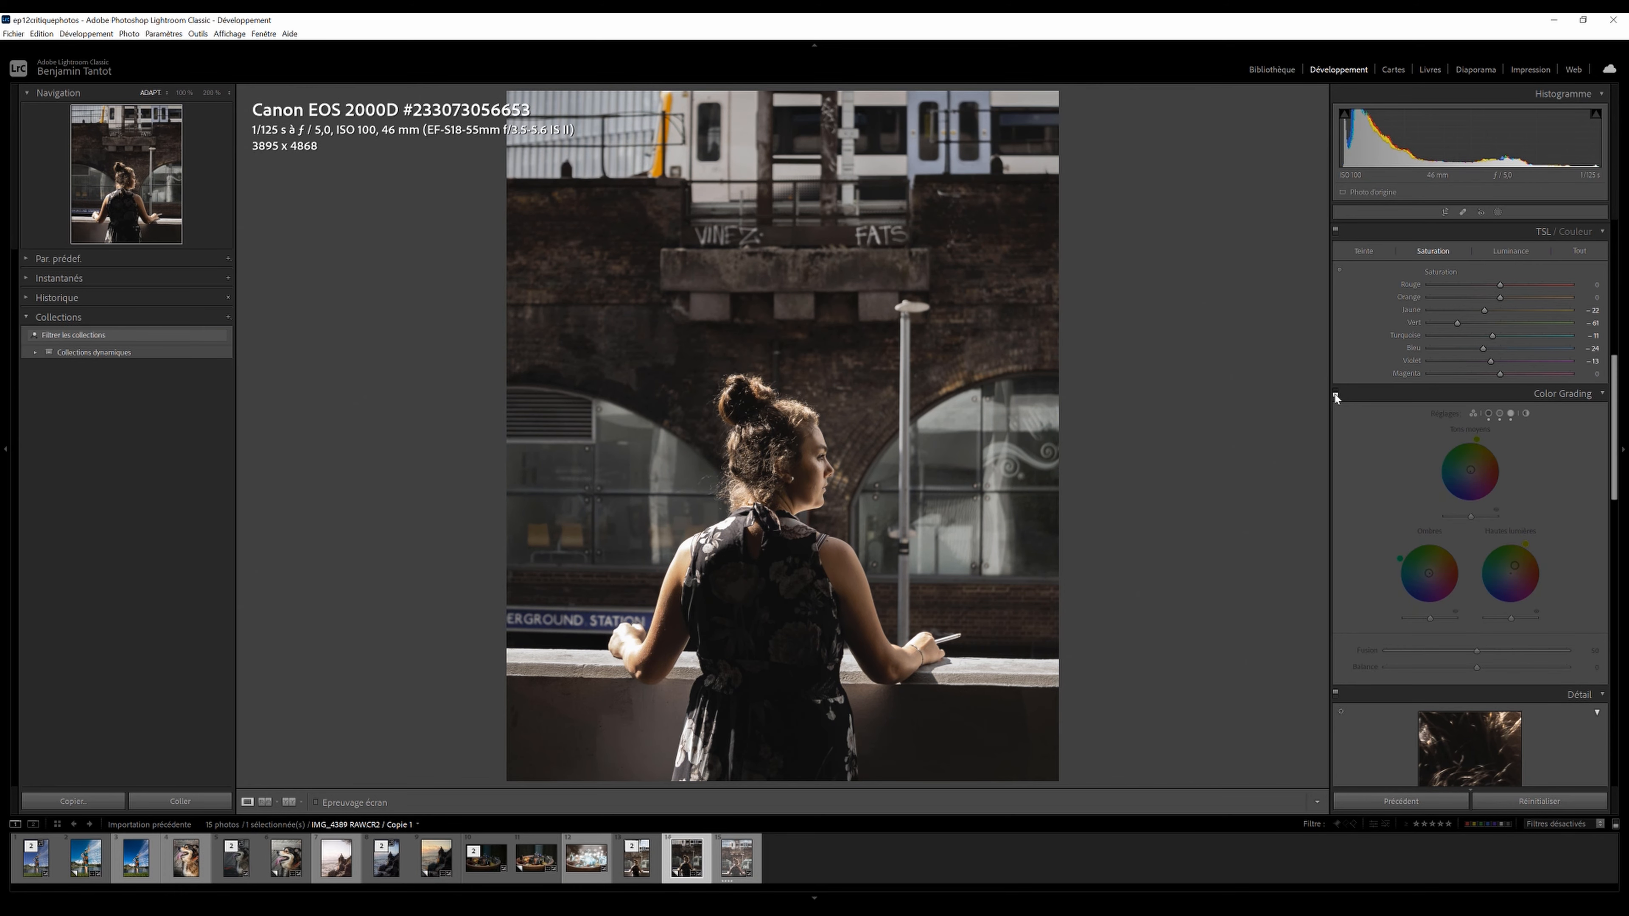
{"action": "left_click", "coordinate": [1335, 394]}
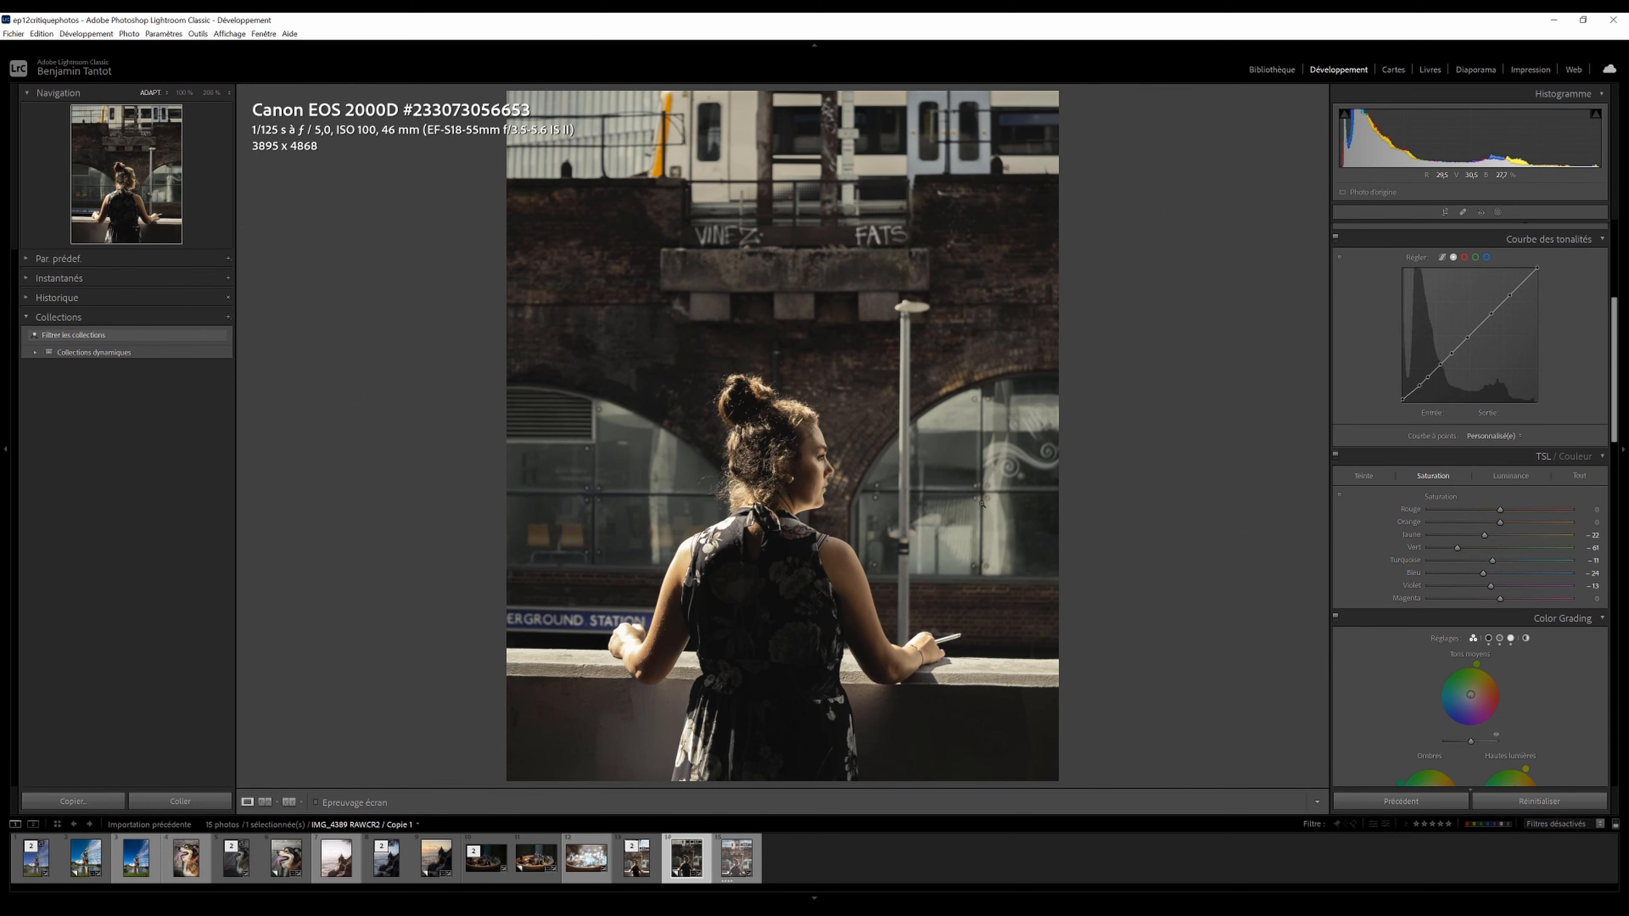
Show the masks of the IMG_4389 virtual copy and toggle their combined effect off and on.
{"action": "left_click_drag", "start_coordinate": [1613, 367], "coordinate": [1612, 290]}
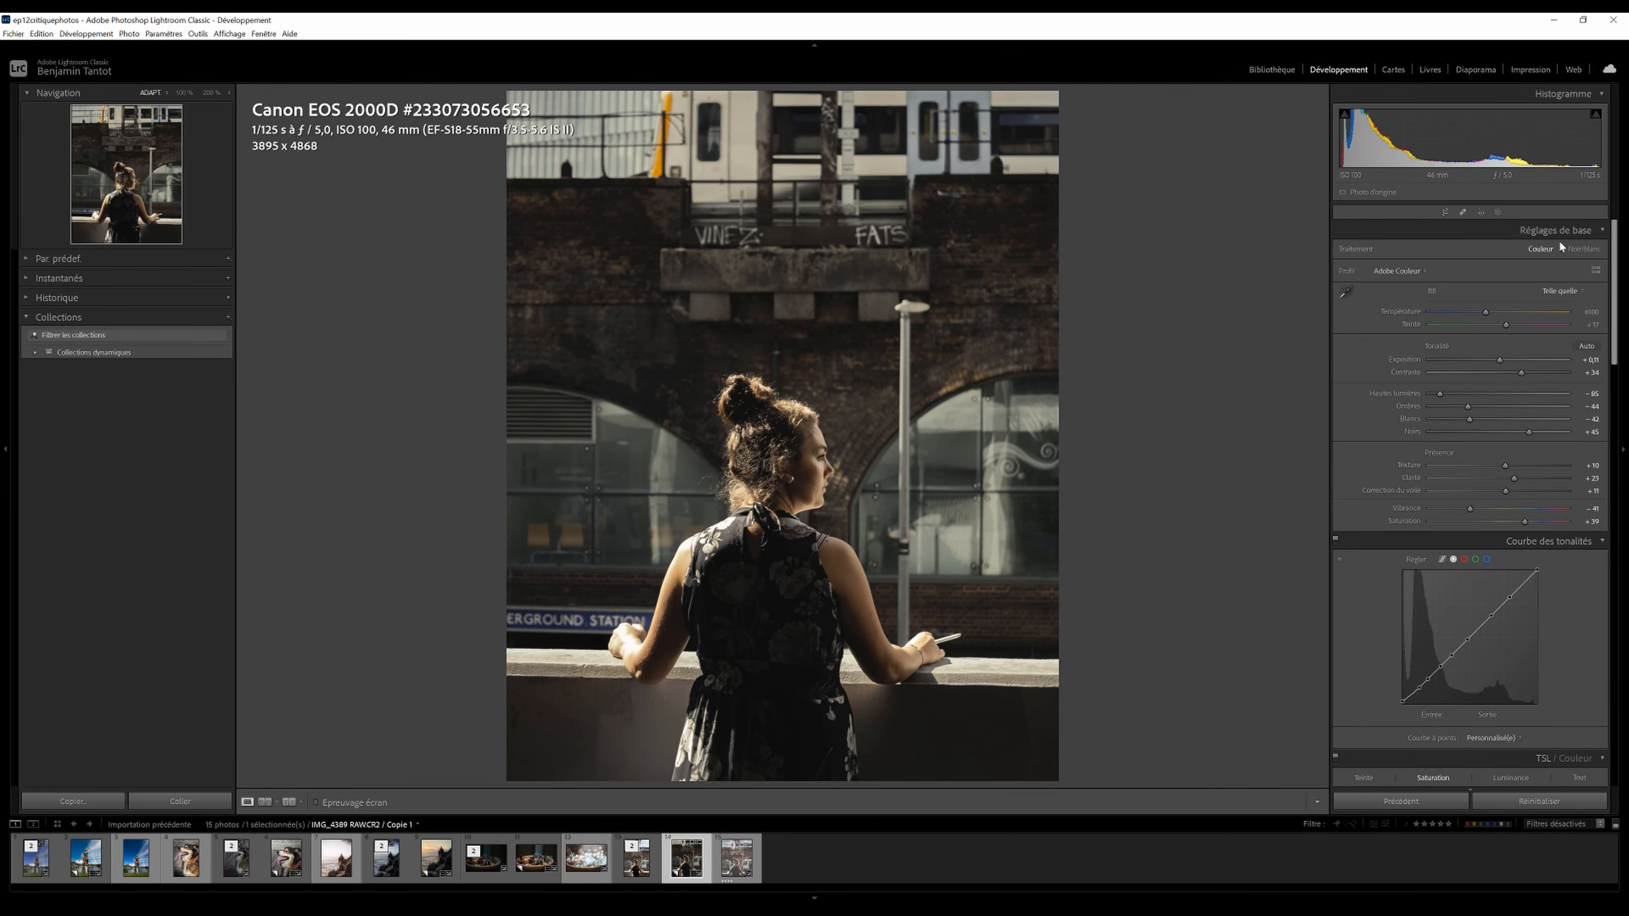
{"action": "left_click", "coordinate": [1499, 212]}
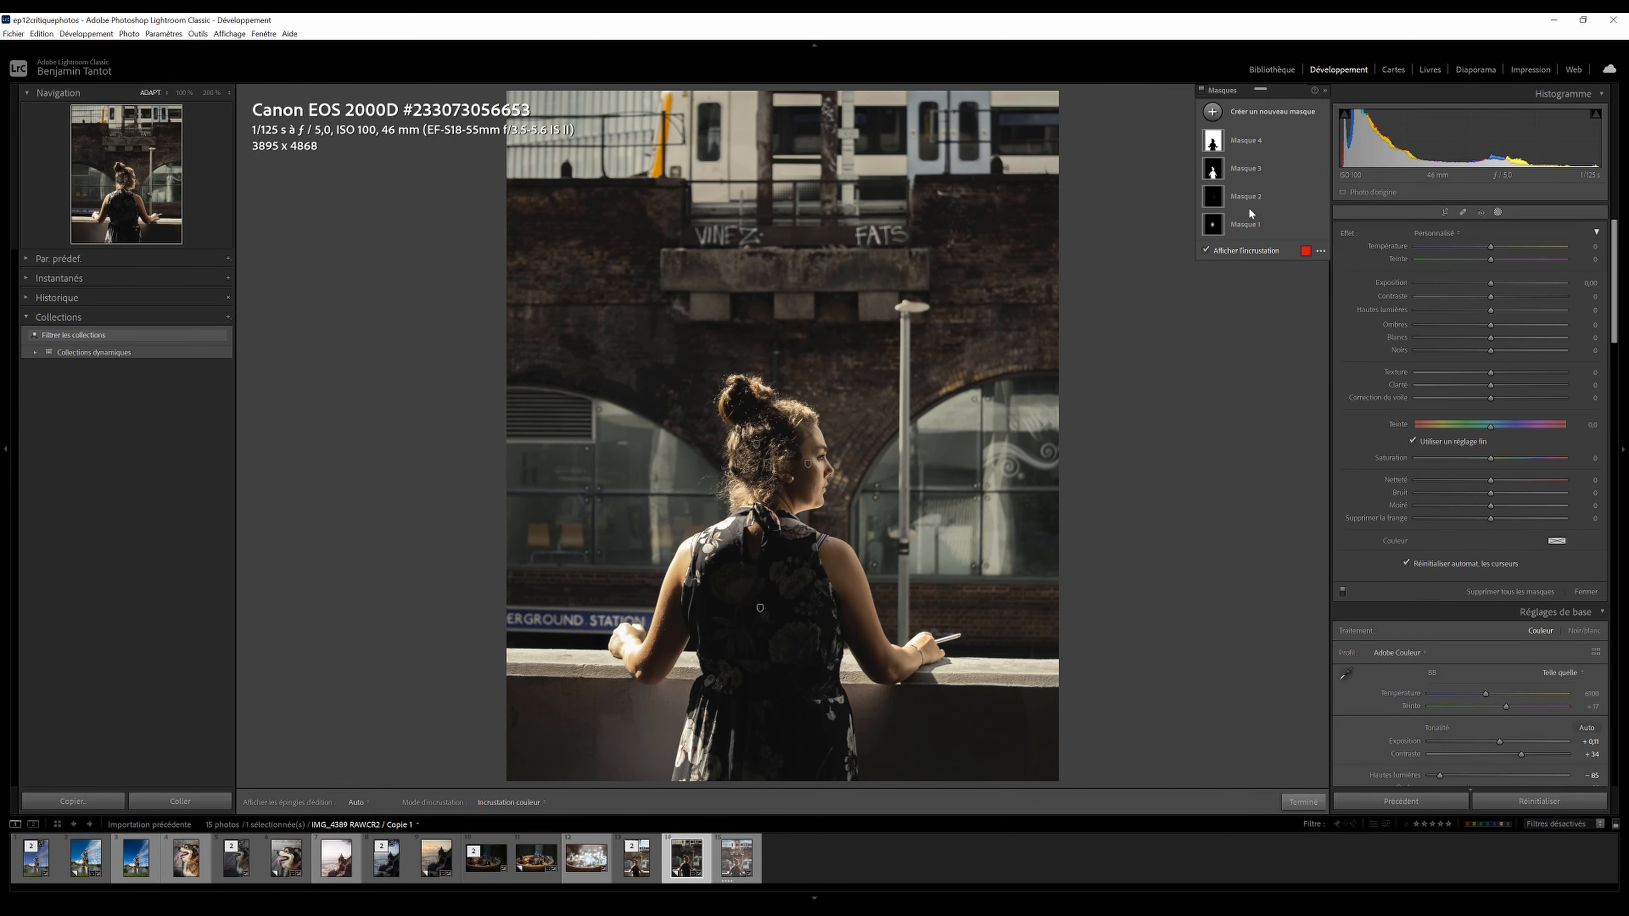
{"action": "left_click", "coordinate": [1344, 591]}
{"action": "left_click", "coordinate": [1344, 591]}
{"action": "left_click", "coordinate": [1344, 591]}
{"action": "left_click", "coordinate": [1342, 591]}
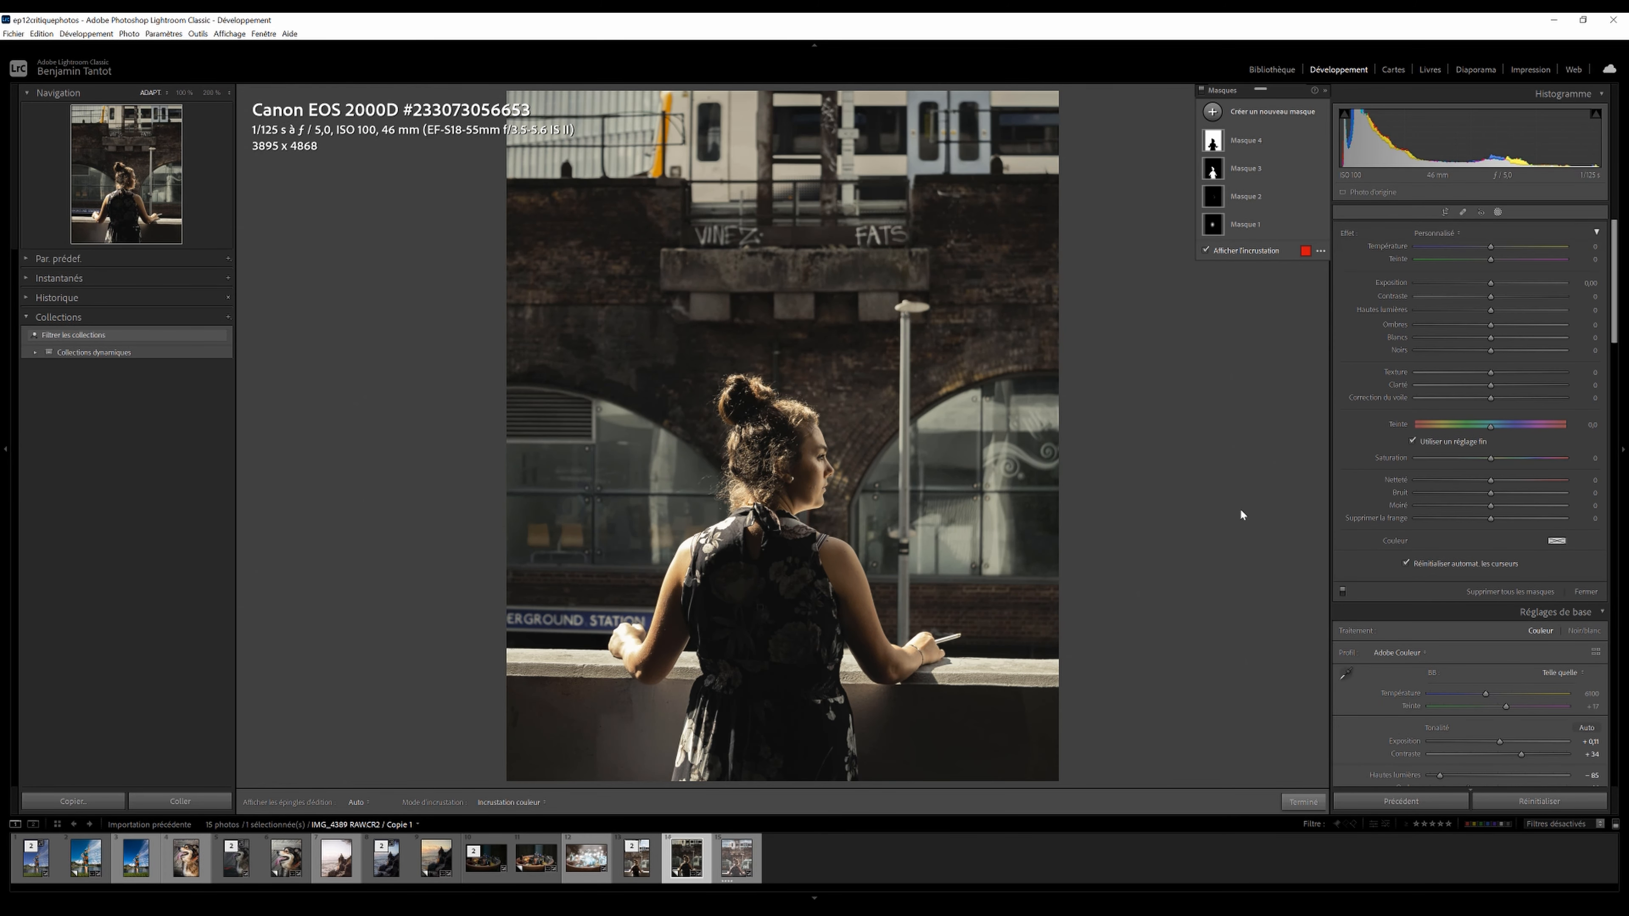
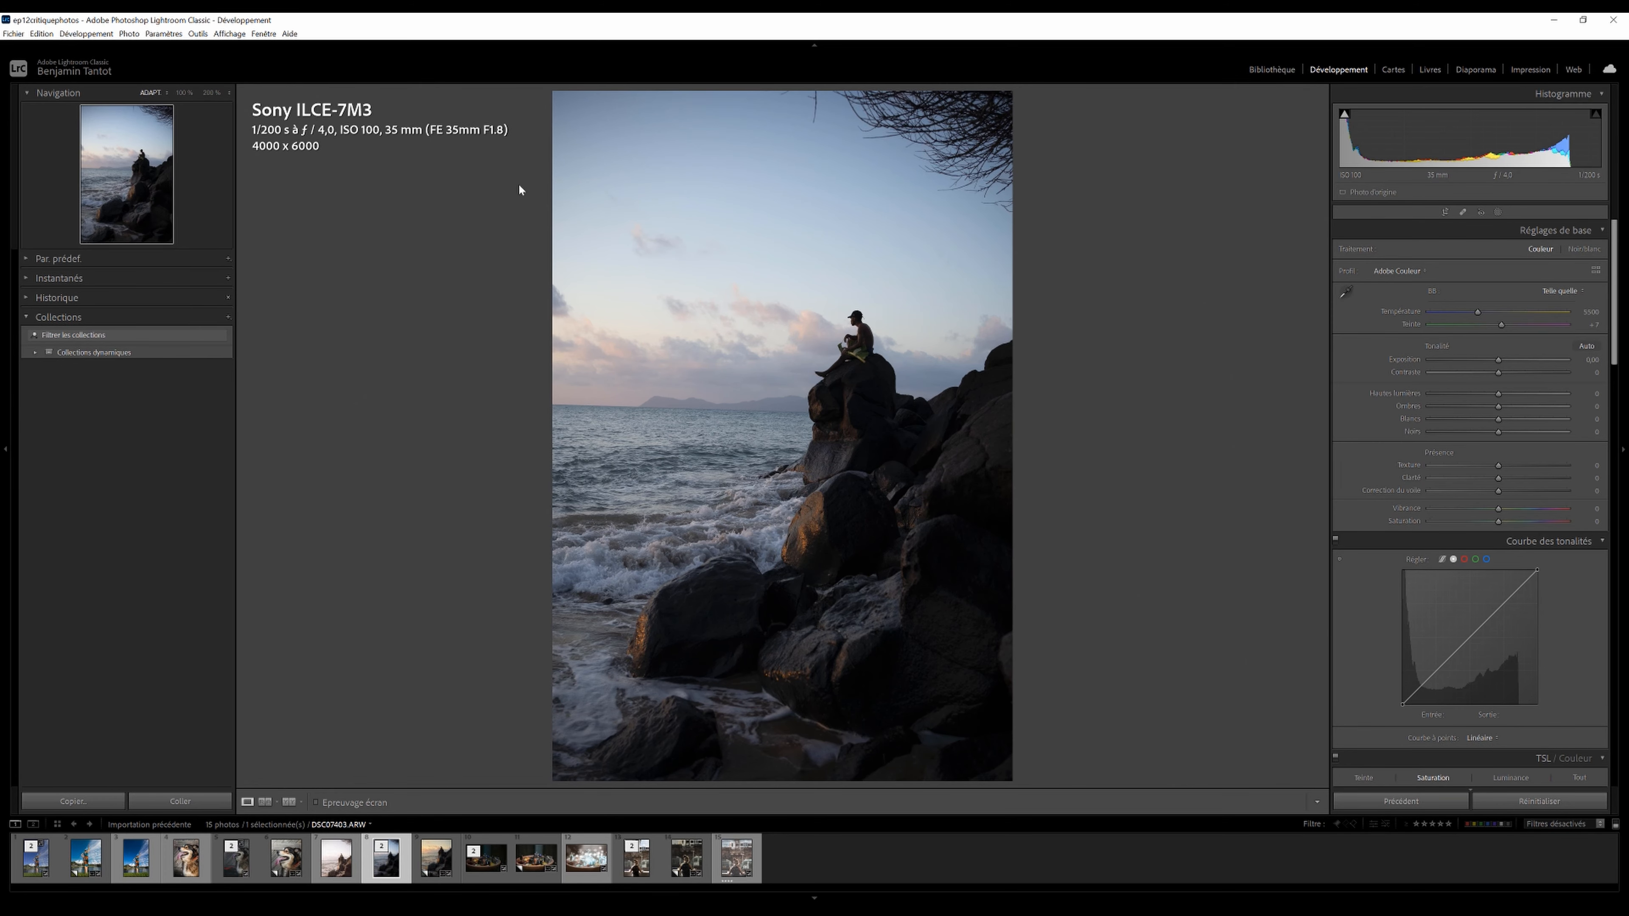
Inspect the seated man in the DSC07403.ARW original up close and check the full frame's composition with the crop grid.
{"action": "left_click", "coordinate": [870, 326]}
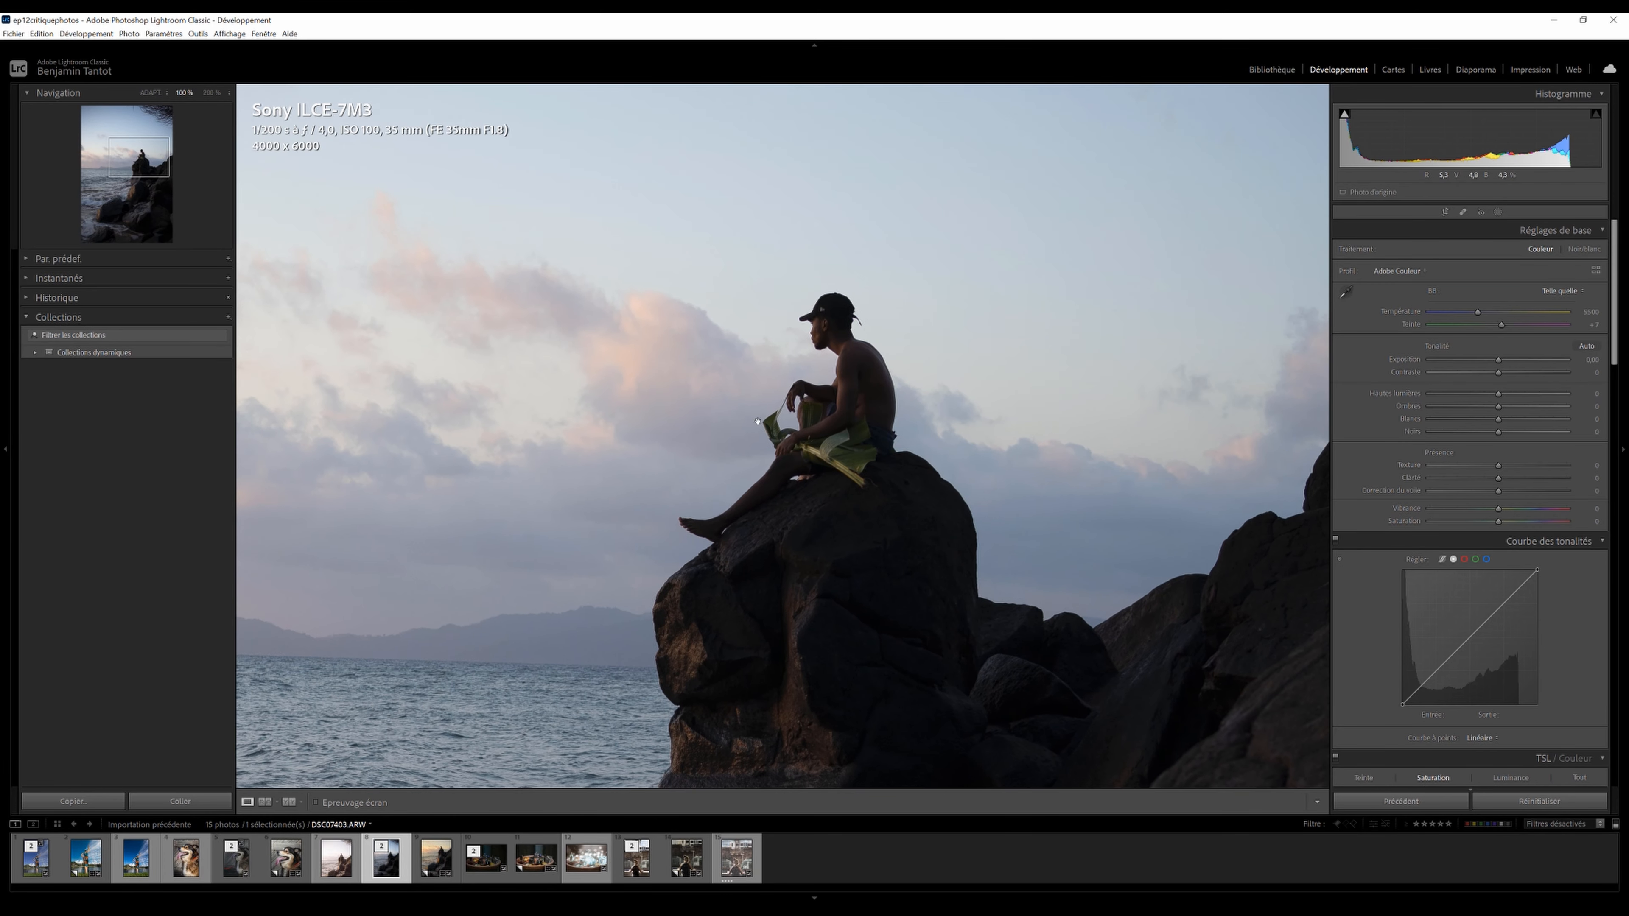
{"action": "left_click", "coordinate": [778, 432]}
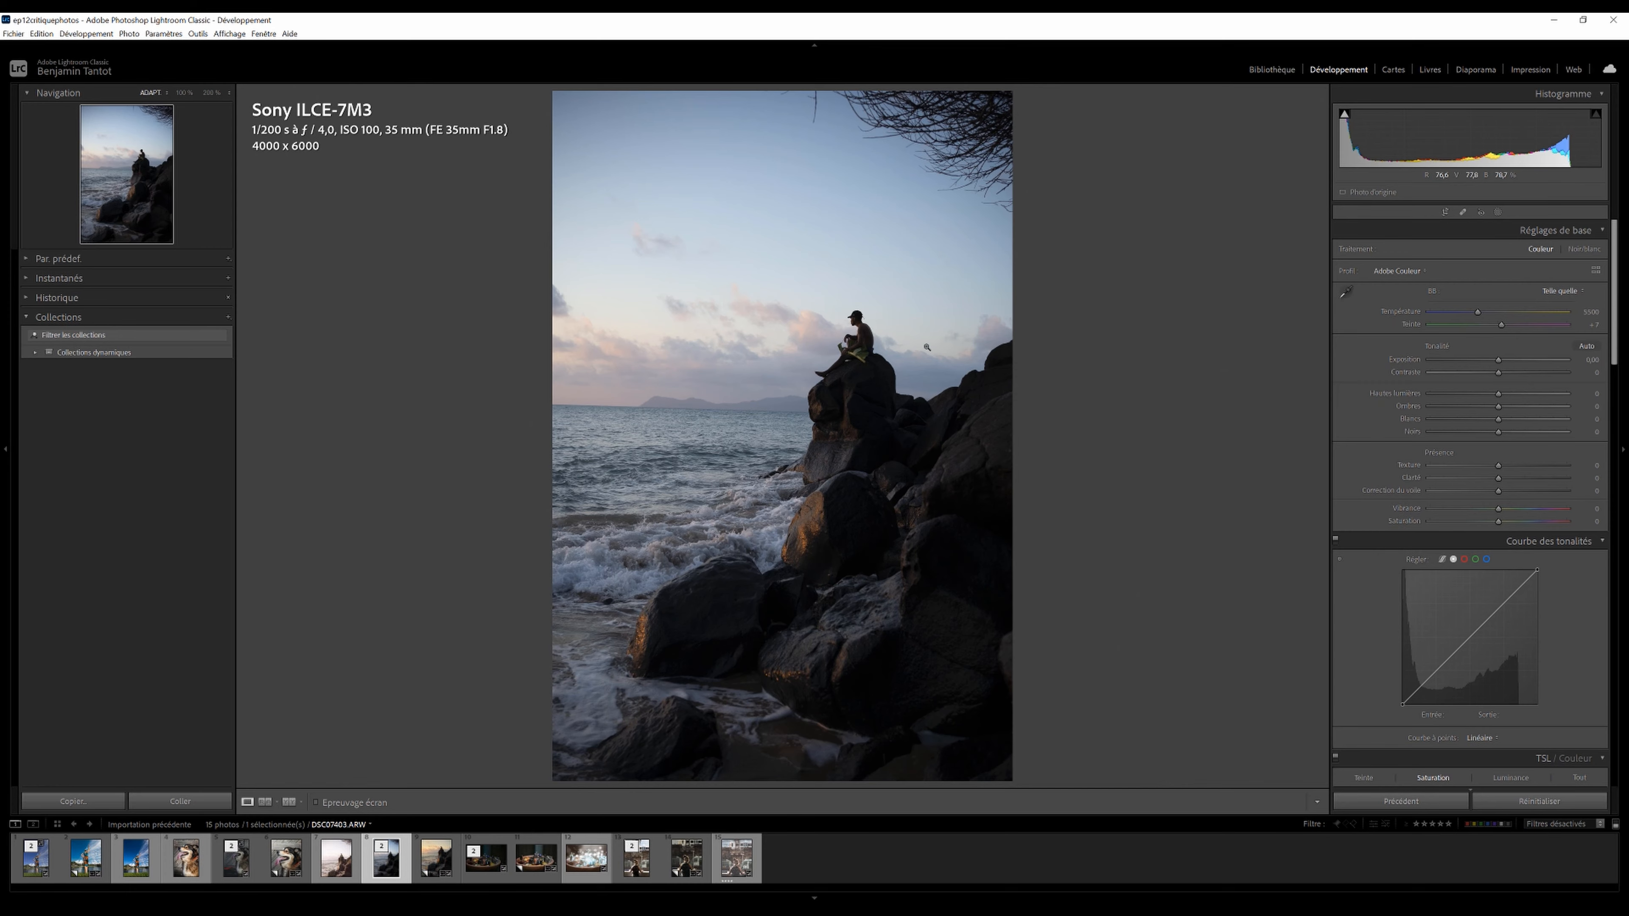
{"action": "left_click", "coordinate": [1444, 211]}
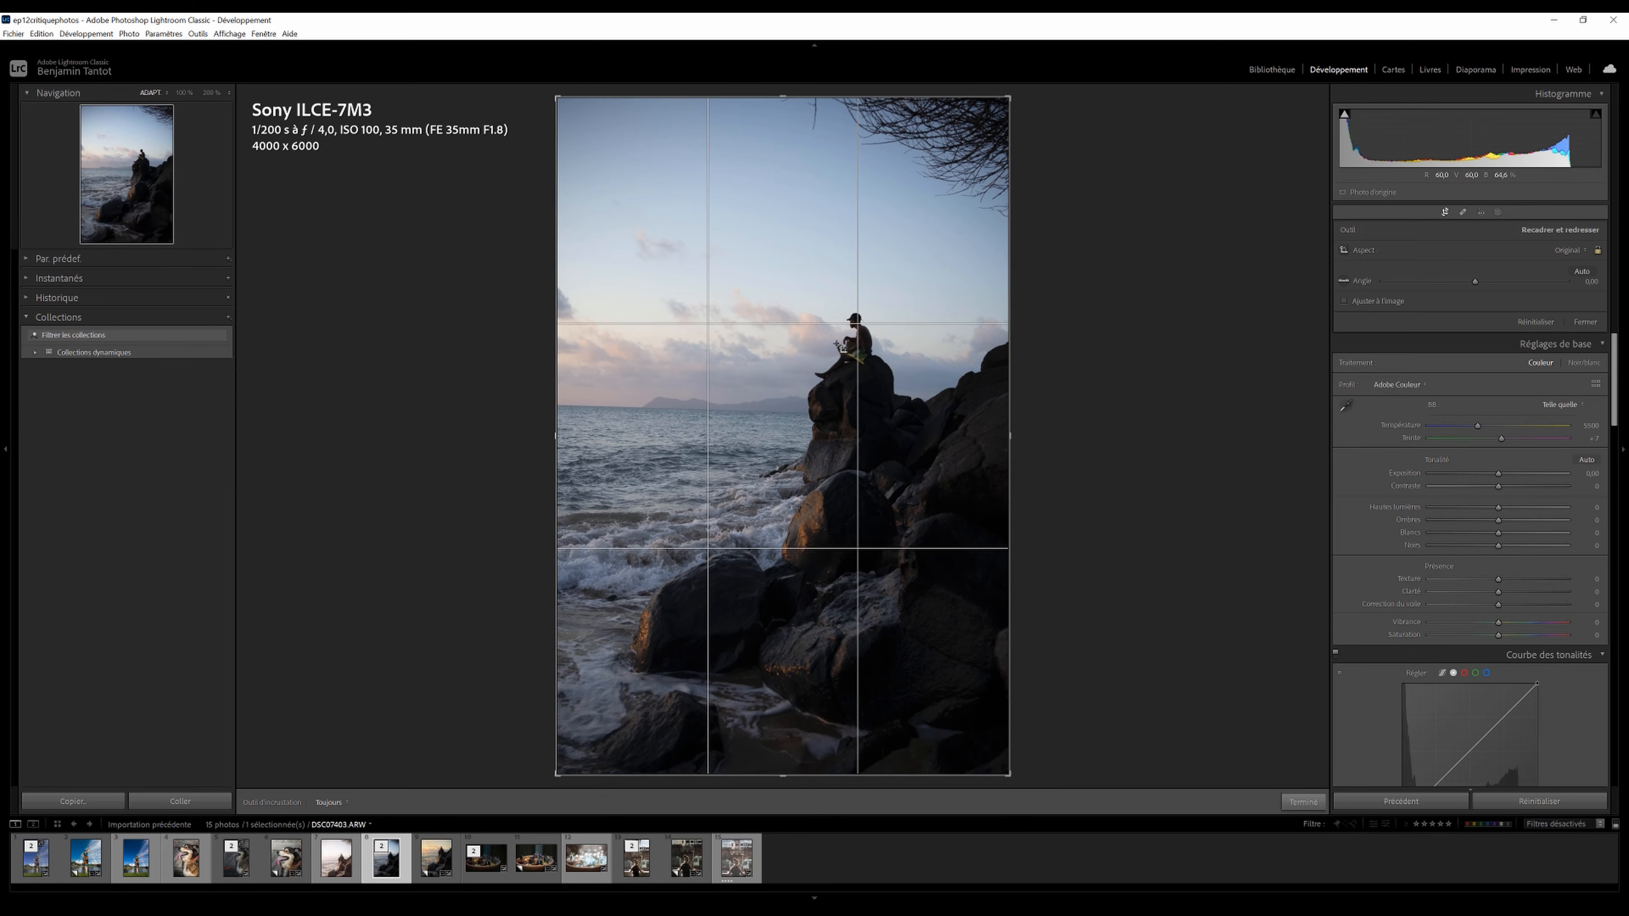
{"action": "left_click", "coordinate": [1439, 211]}
{"action": "left_click", "coordinate": [1443, 211]}
{"action": "left_click", "coordinate": [1445, 213]}
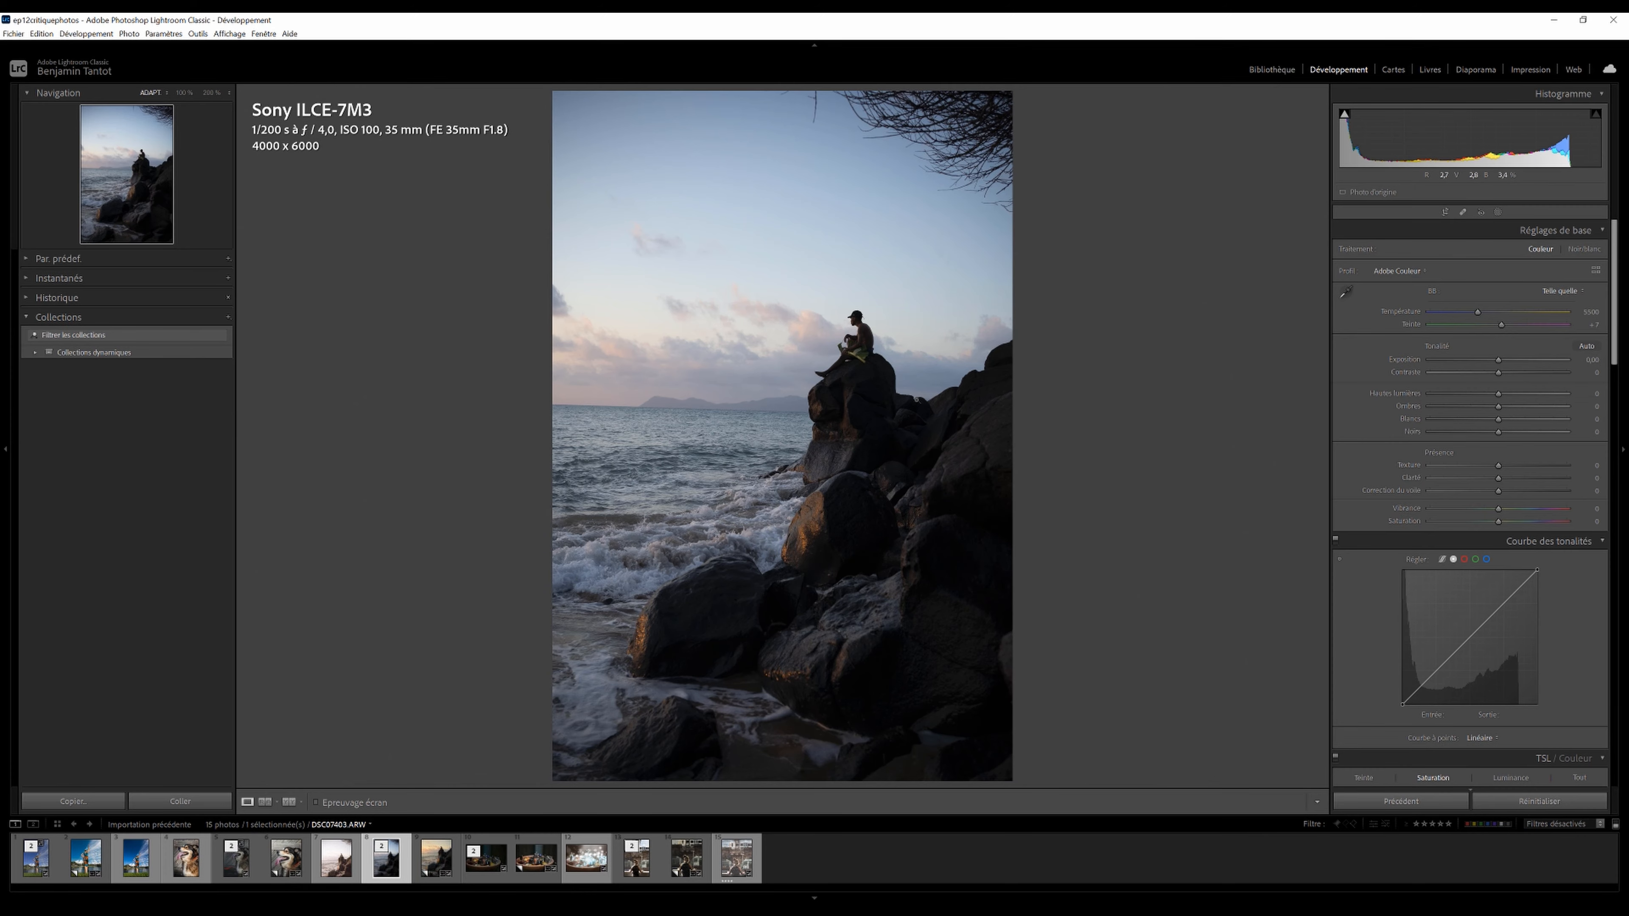
Examine the man and the rock beneath him at 100% in the original and return to the full photo.
{"action": "left_click", "coordinate": [866, 346]}
{"action": "left_click_drag", "start_coordinate": [796, 317], "coordinate": [769, 380]}
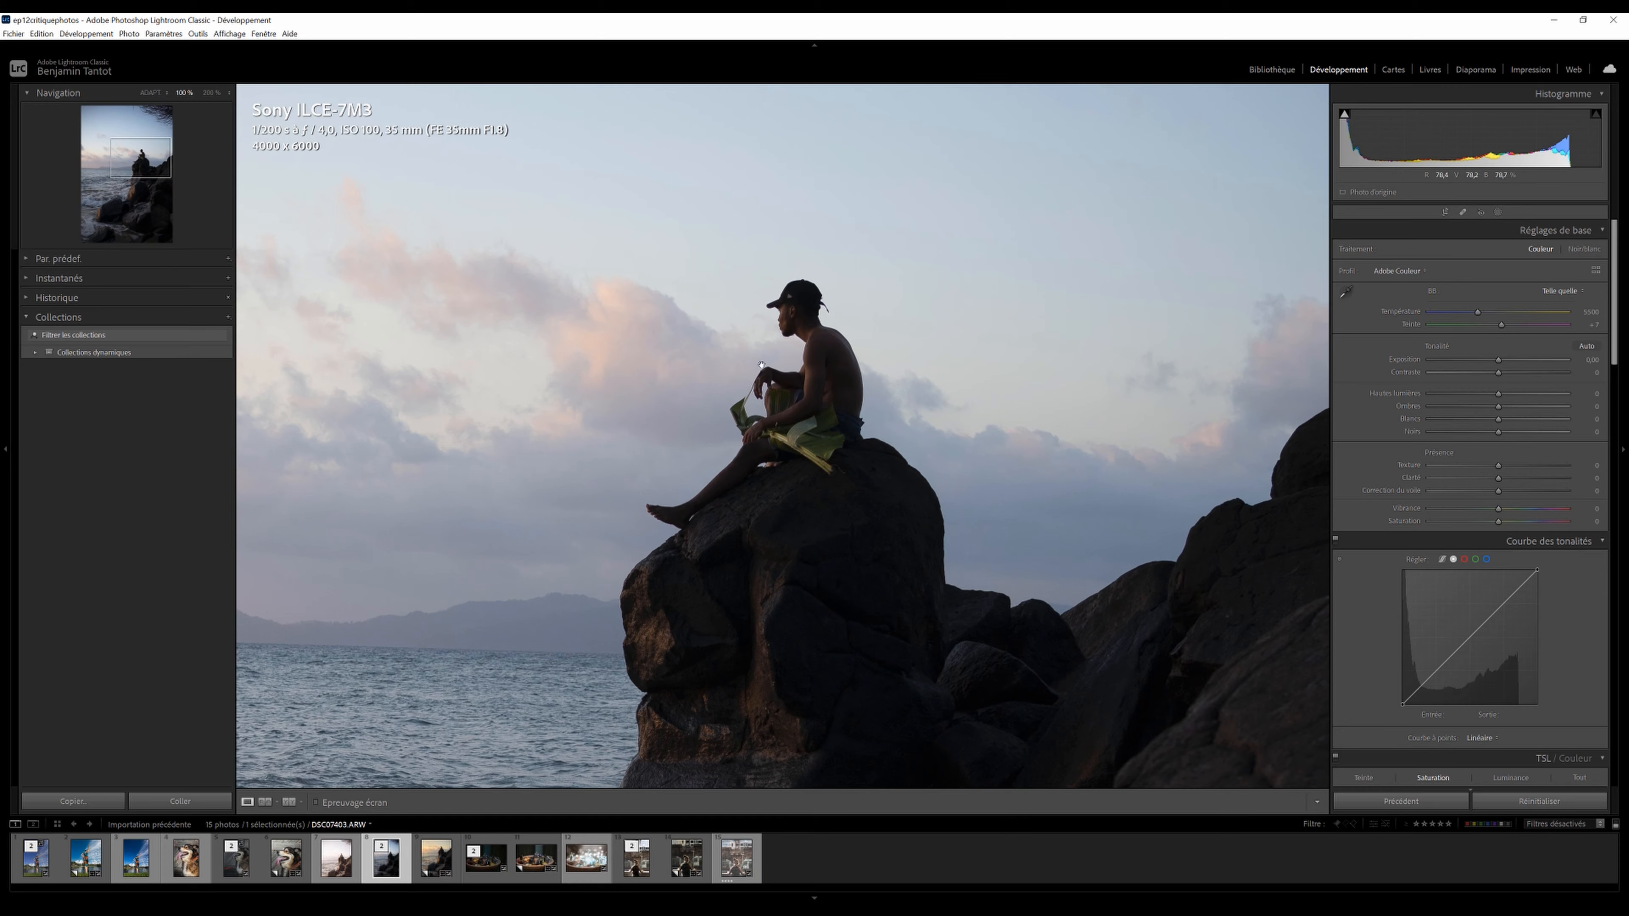
{"action": "left_click", "coordinate": [782, 384]}
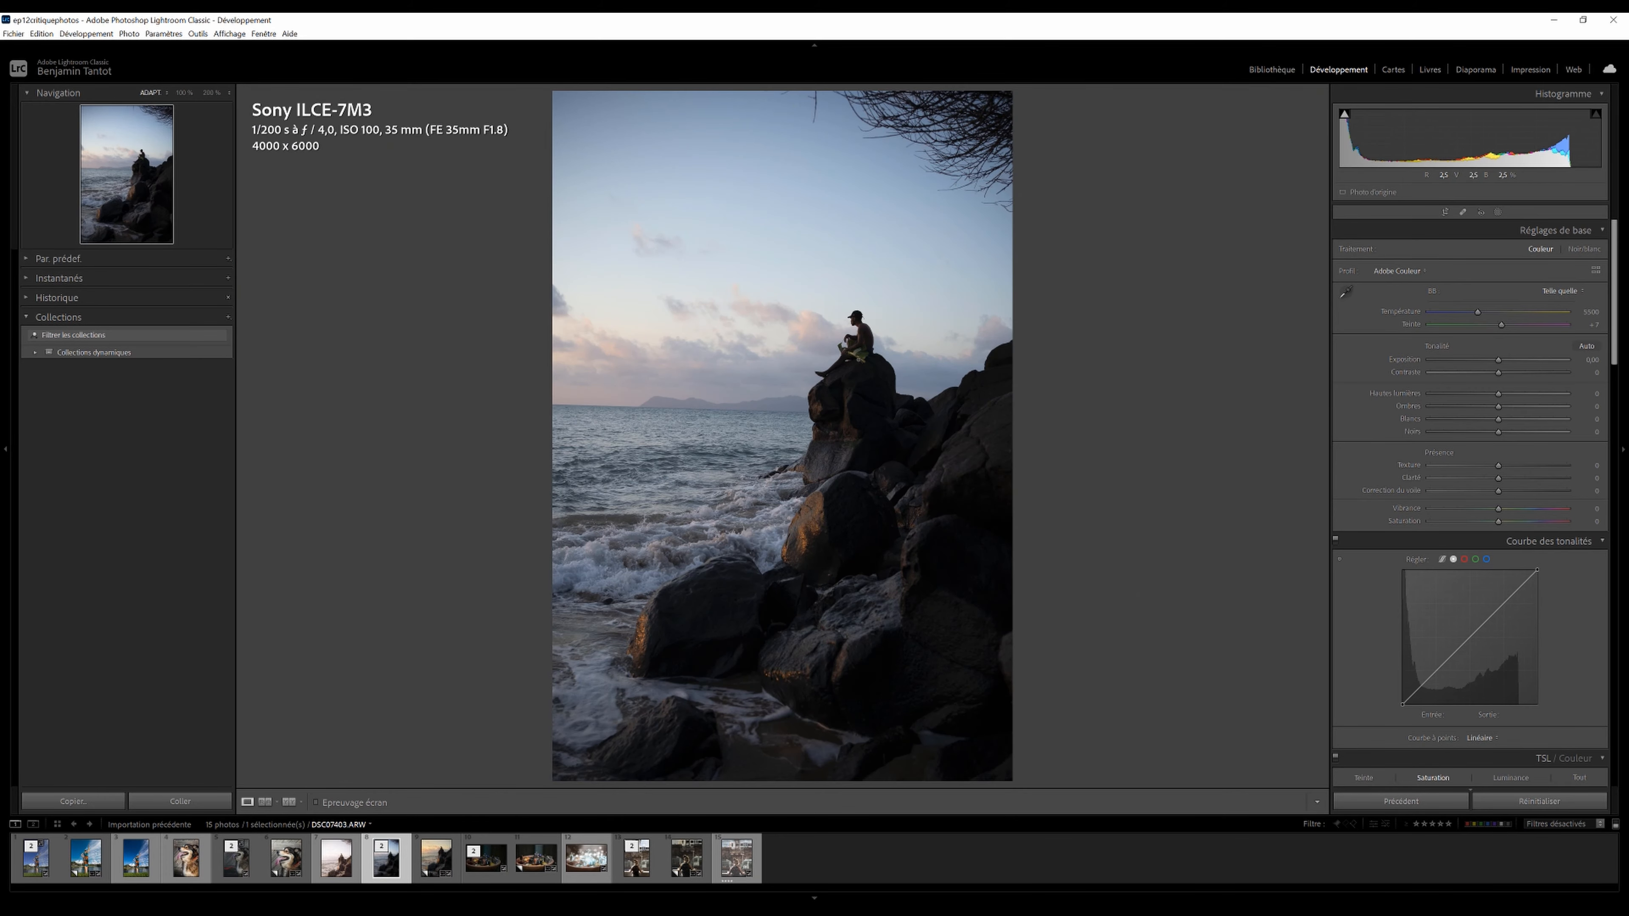
{"action": "left_click", "coordinate": [859, 358]}
{"action": "left_click_drag", "start_coordinate": [894, 293], "coordinate": [954, 357]}
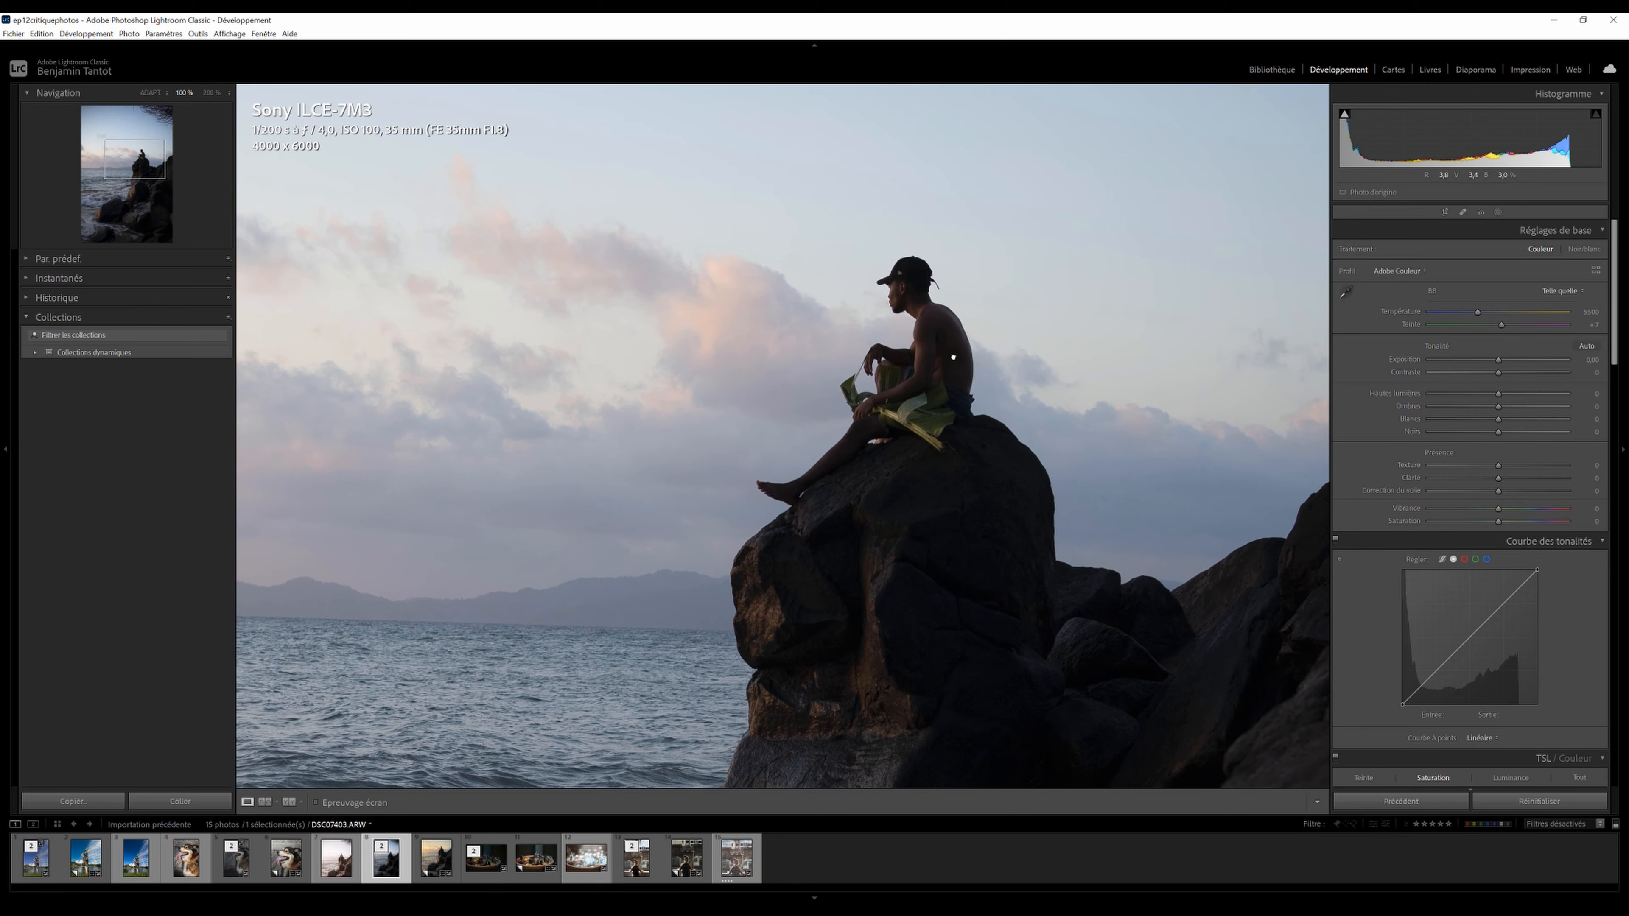
{"action": "left_click", "coordinate": [804, 359]}
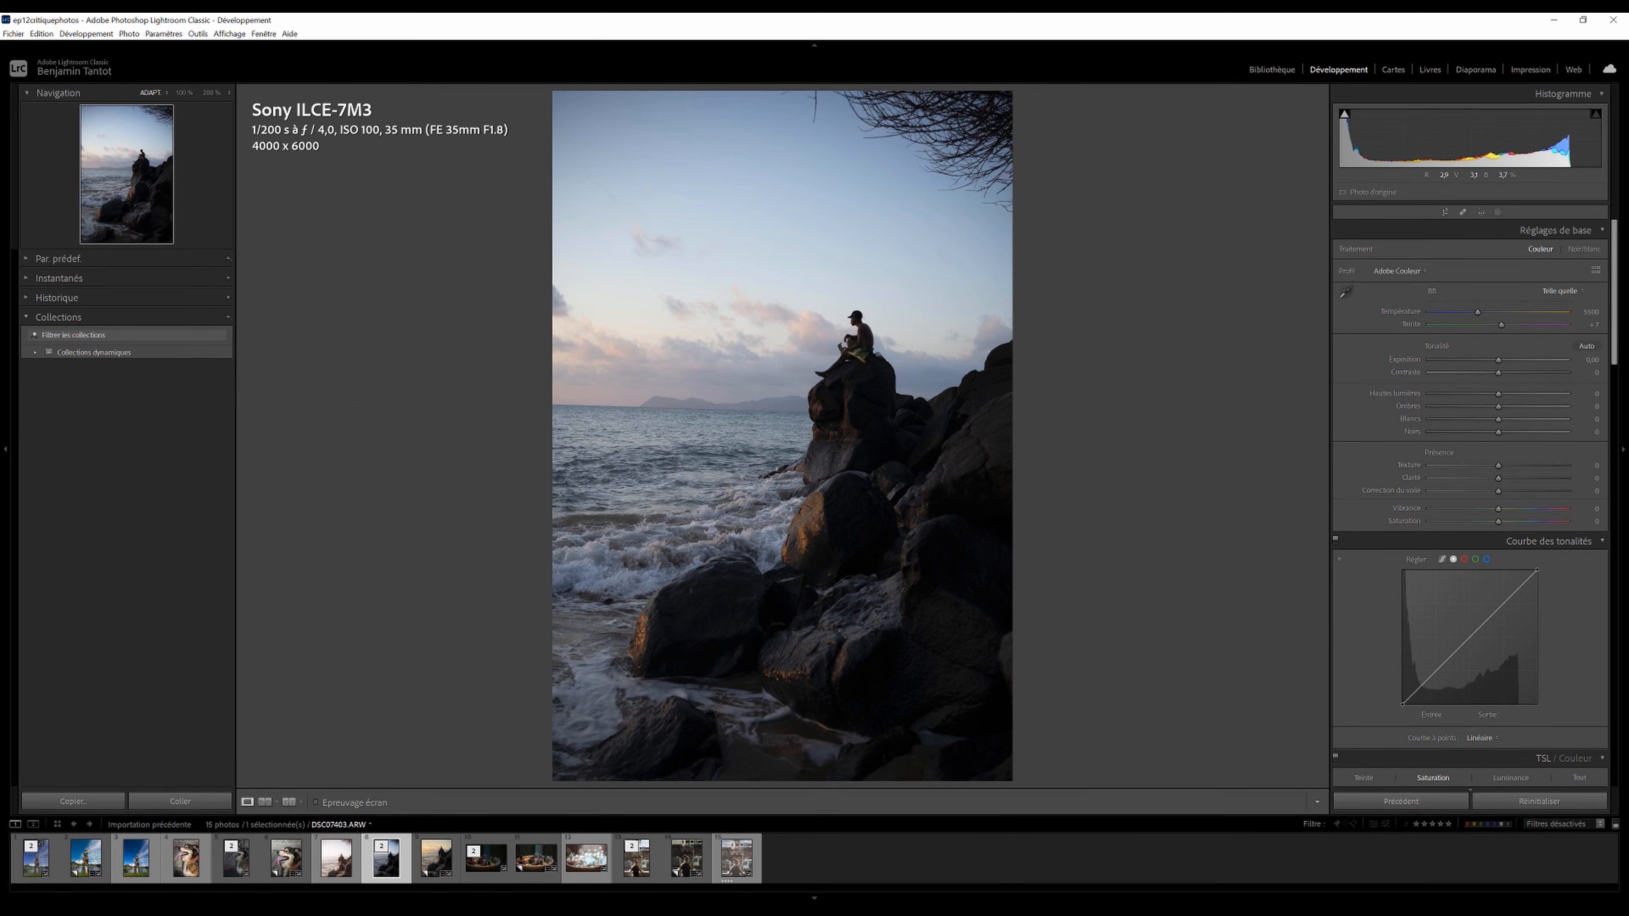
Check the crop of DSC07403 retouche.jpg with the thirds grid and the 4 x 5 / 8 x 10 aspect ratio.
{"action": "key", "text": "Left"}
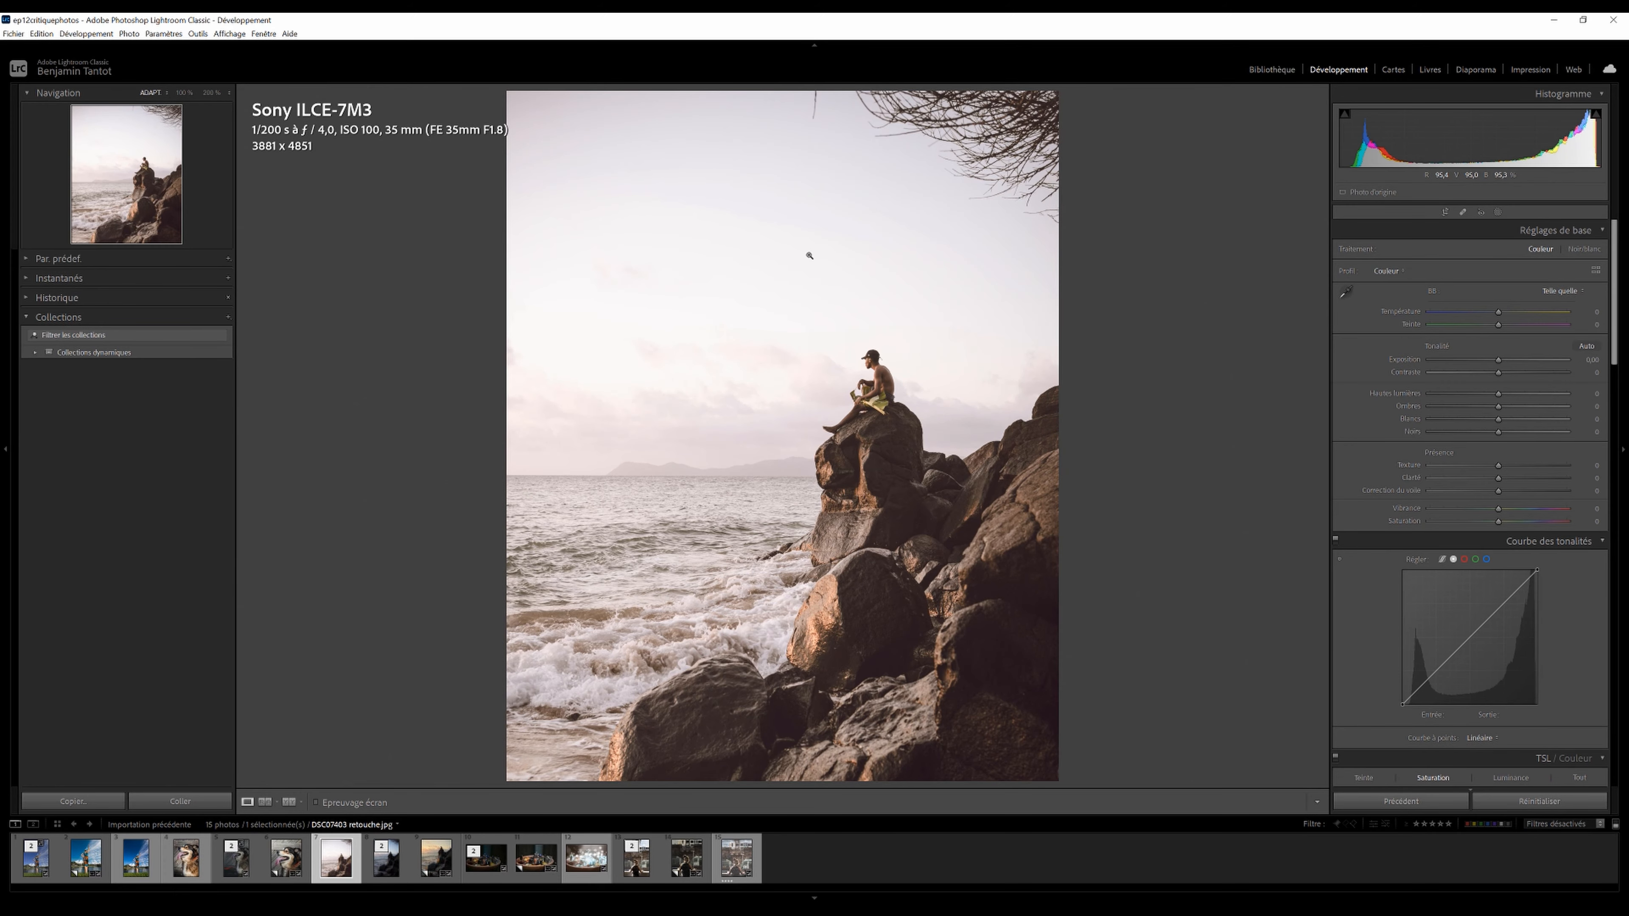
{"action": "left_click", "coordinate": [1444, 211]}
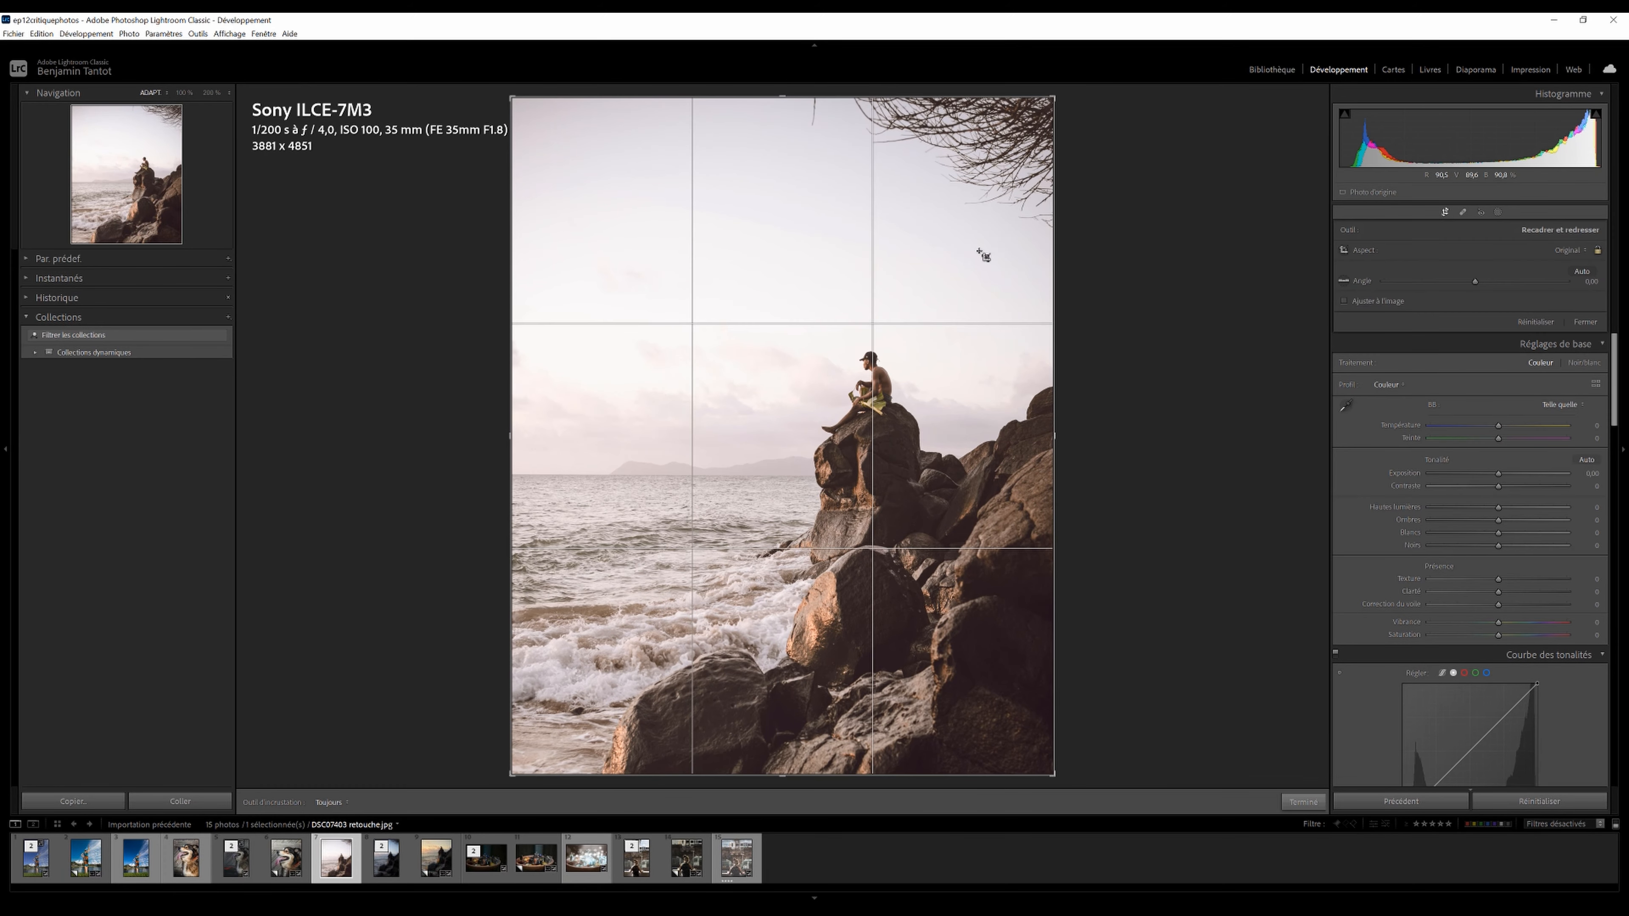
{"action": "left_click", "coordinate": [1569, 250]}
{"action": "left_click", "coordinate": [1428, 296]}
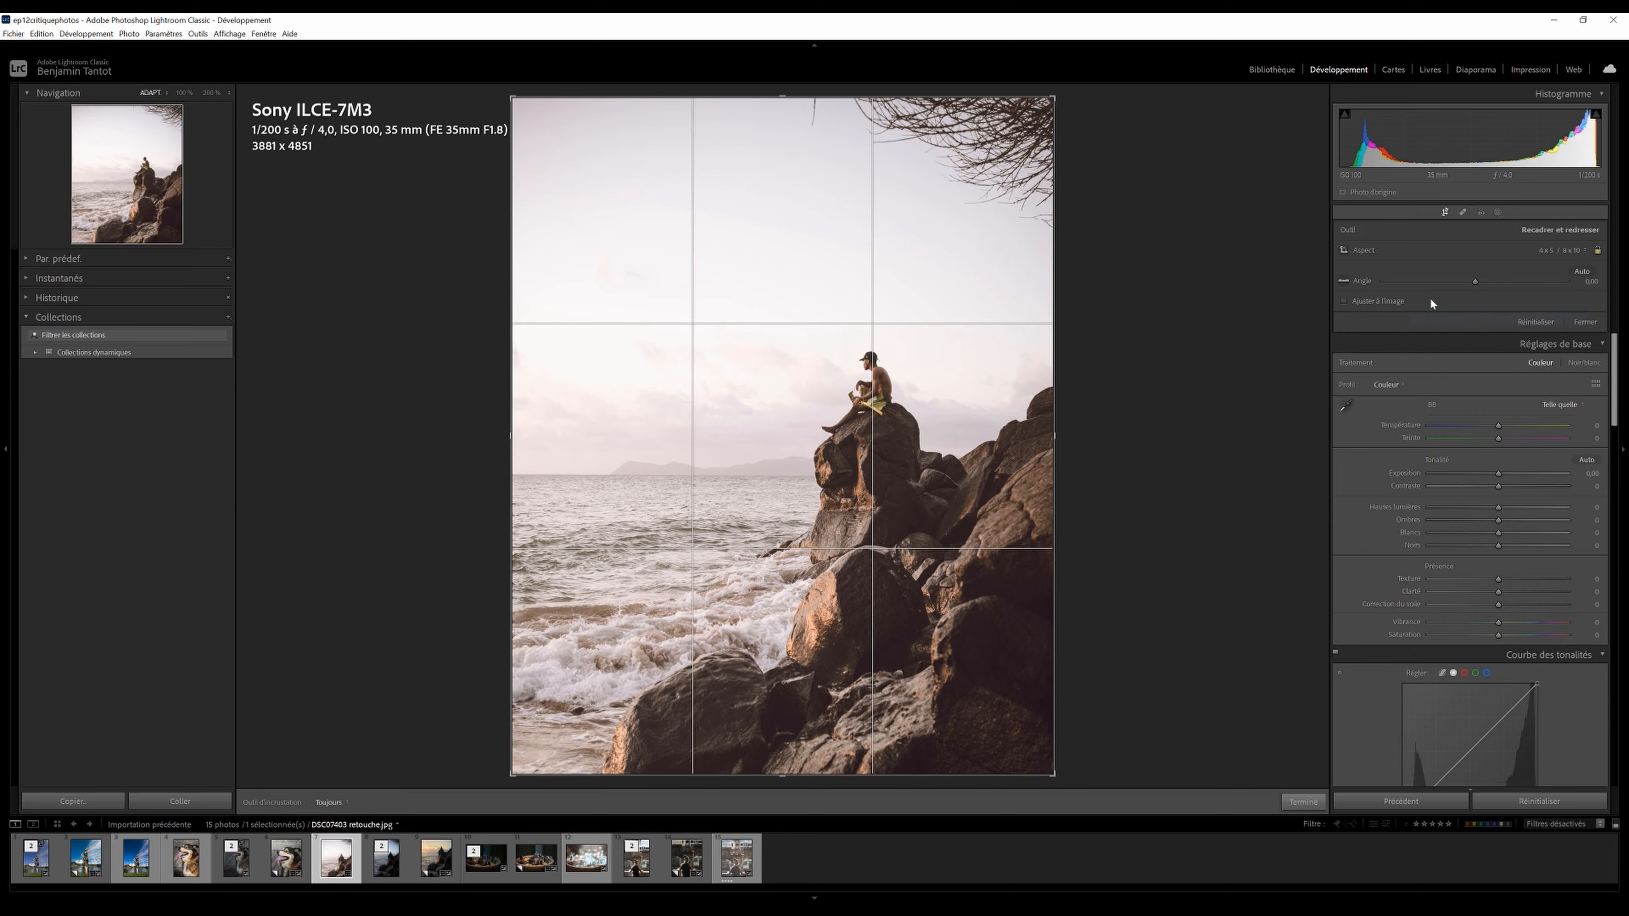
{"action": "left_click", "coordinate": [1445, 212]}
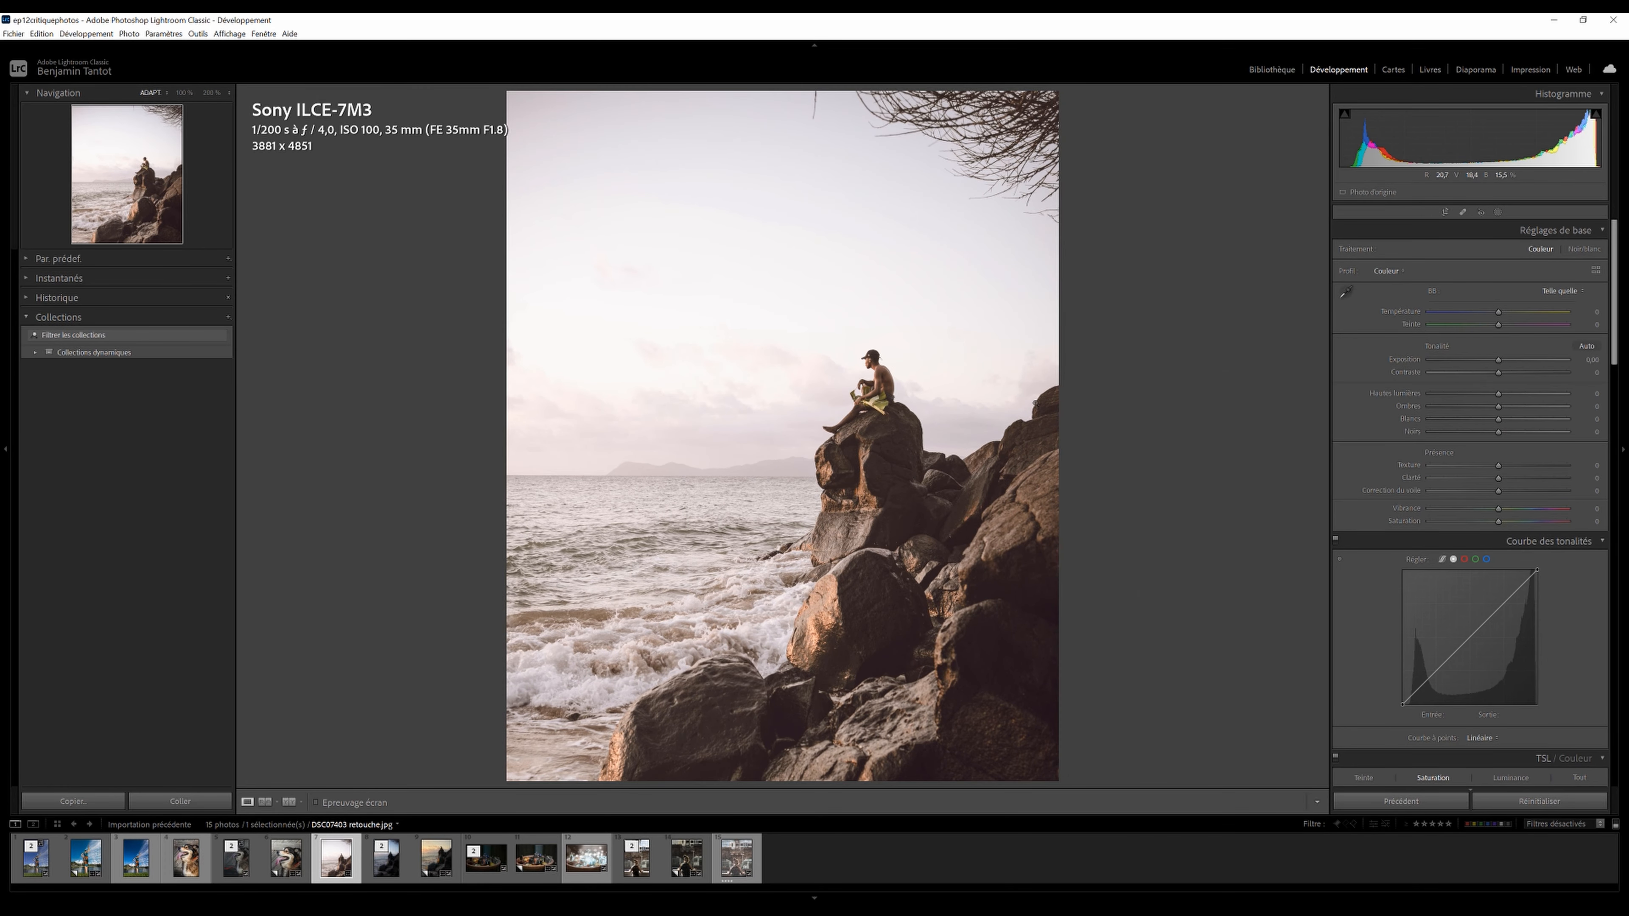
{"action": "key", "text": "r"}
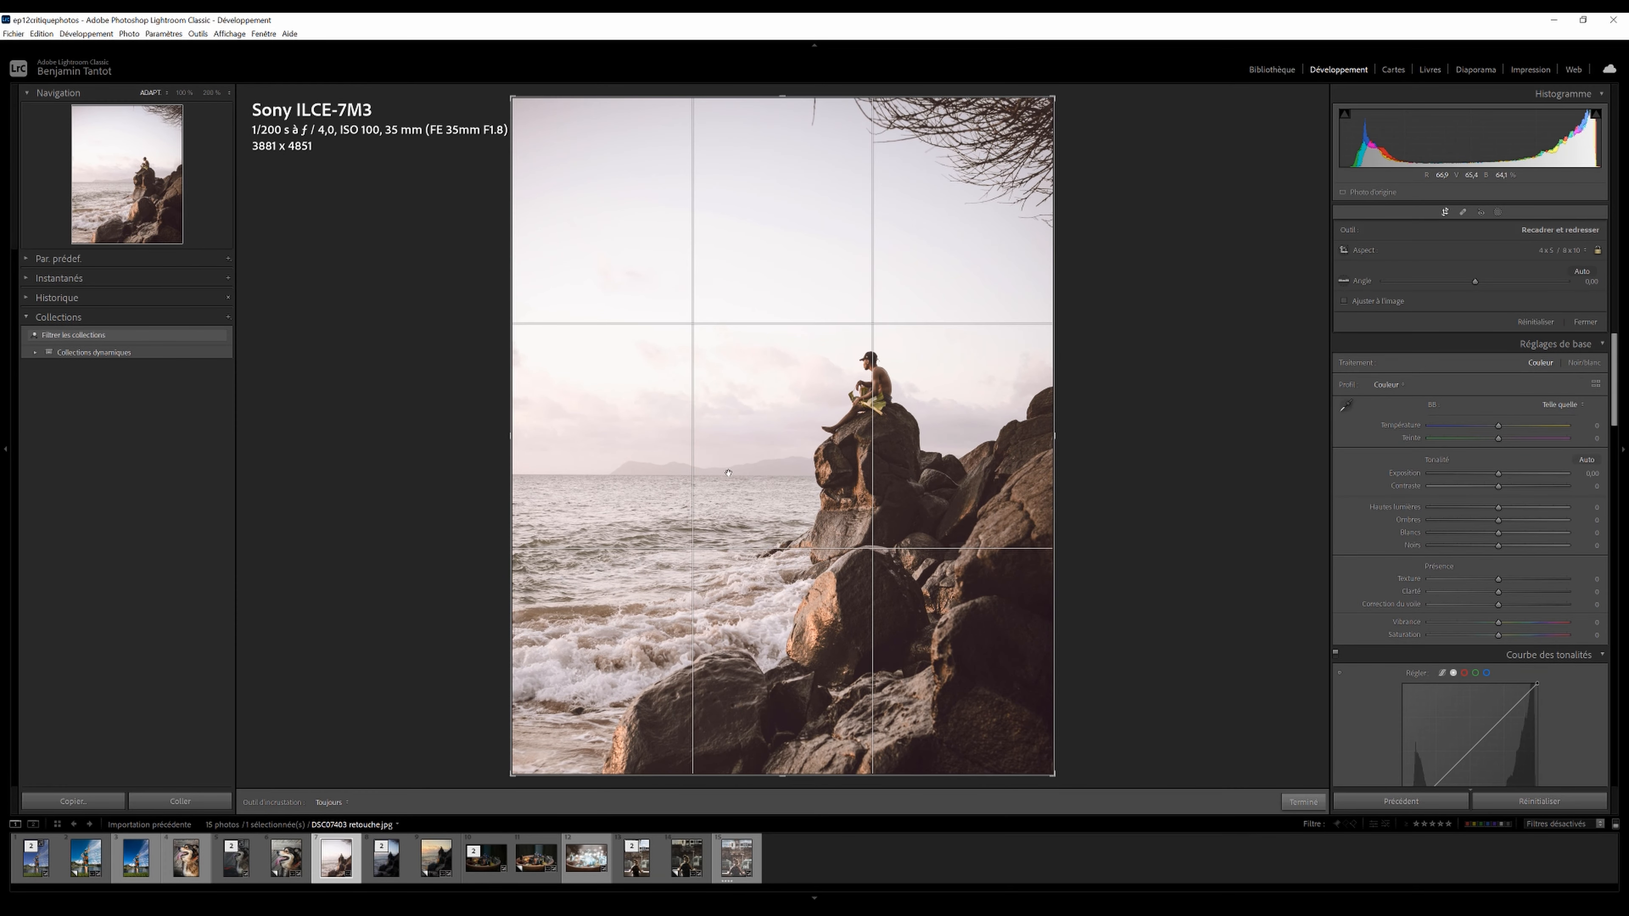
{"action": "left_click", "coordinate": [1444, 213]}
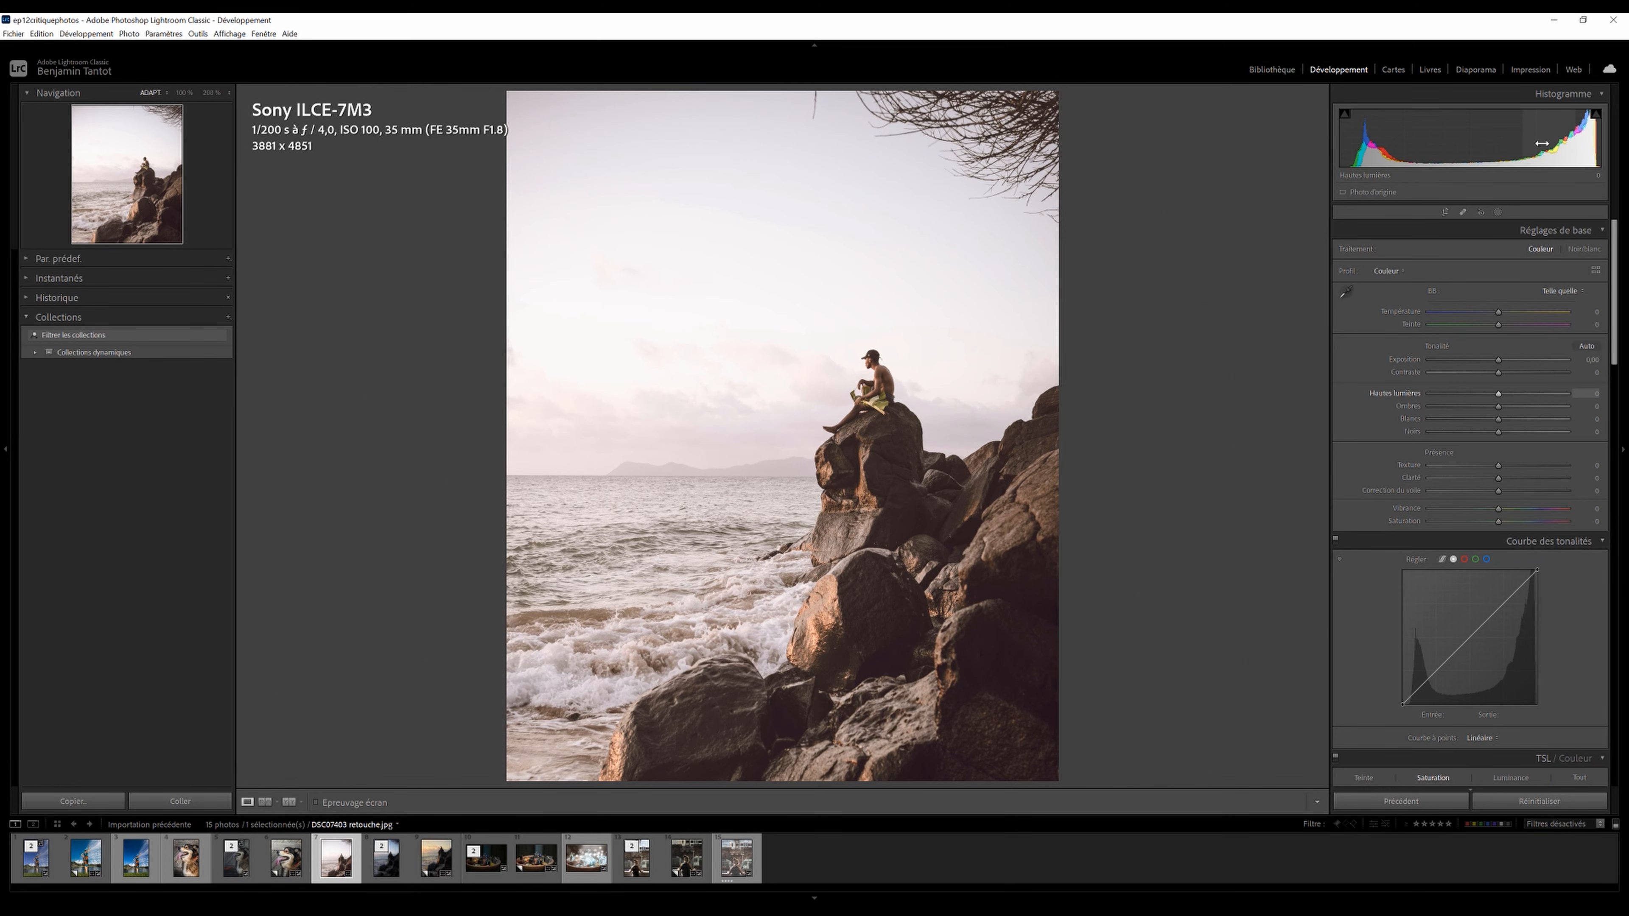
Compare the DSC07403 original with its retouched JPG and the re-edited virtual copy.
{"action": "key", "text": "Right"}
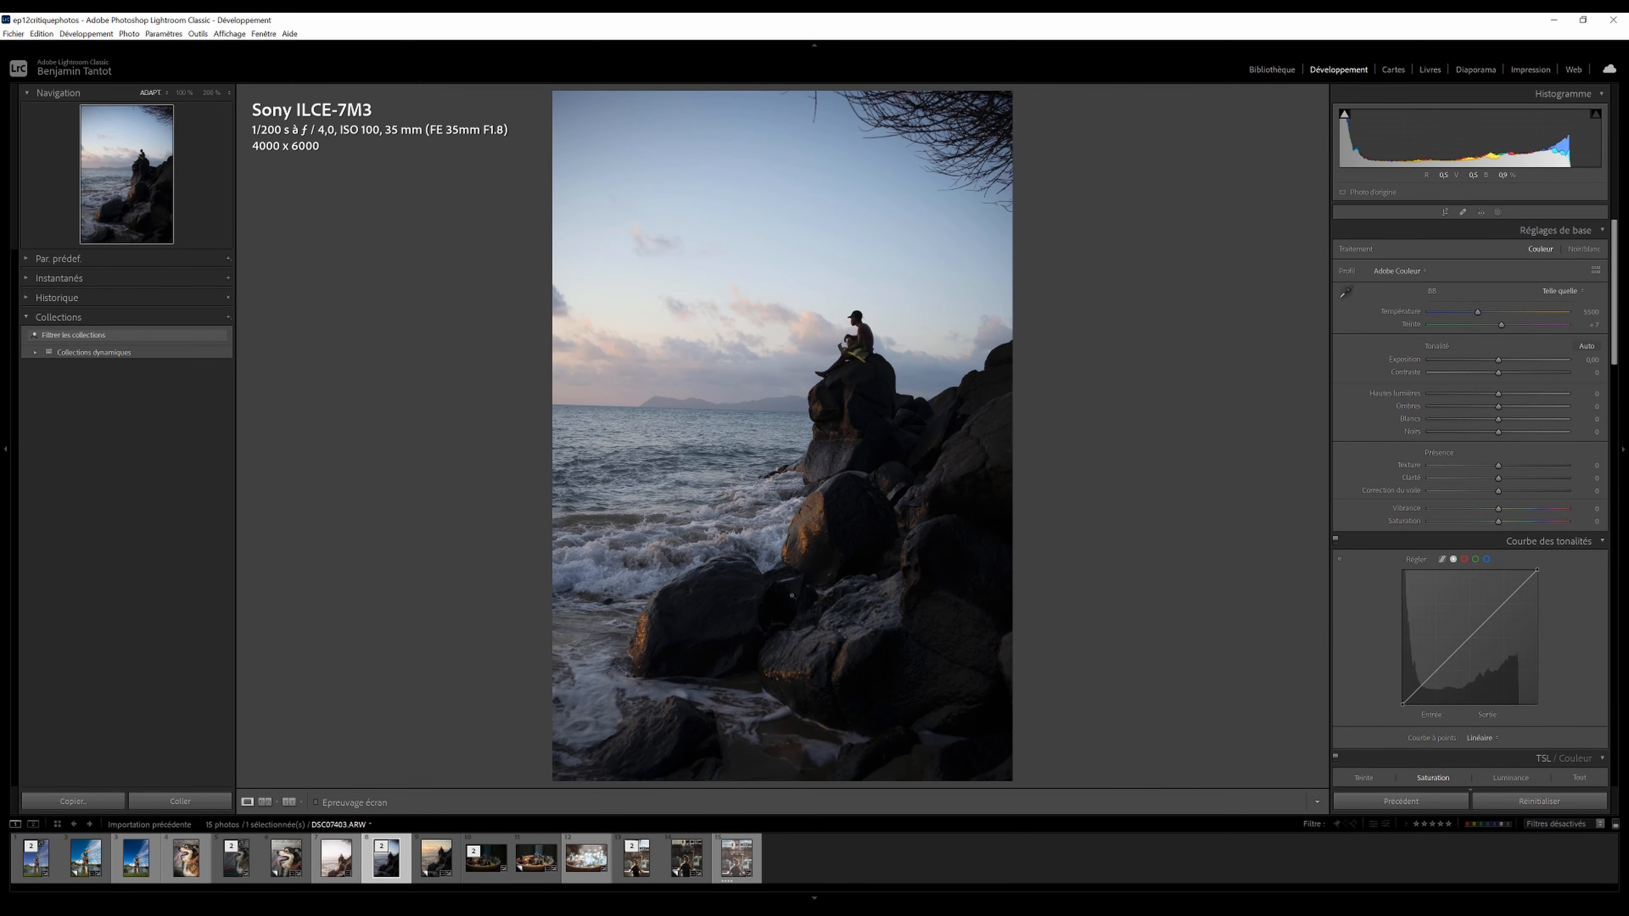
{"action": "key", "text": "Left"}
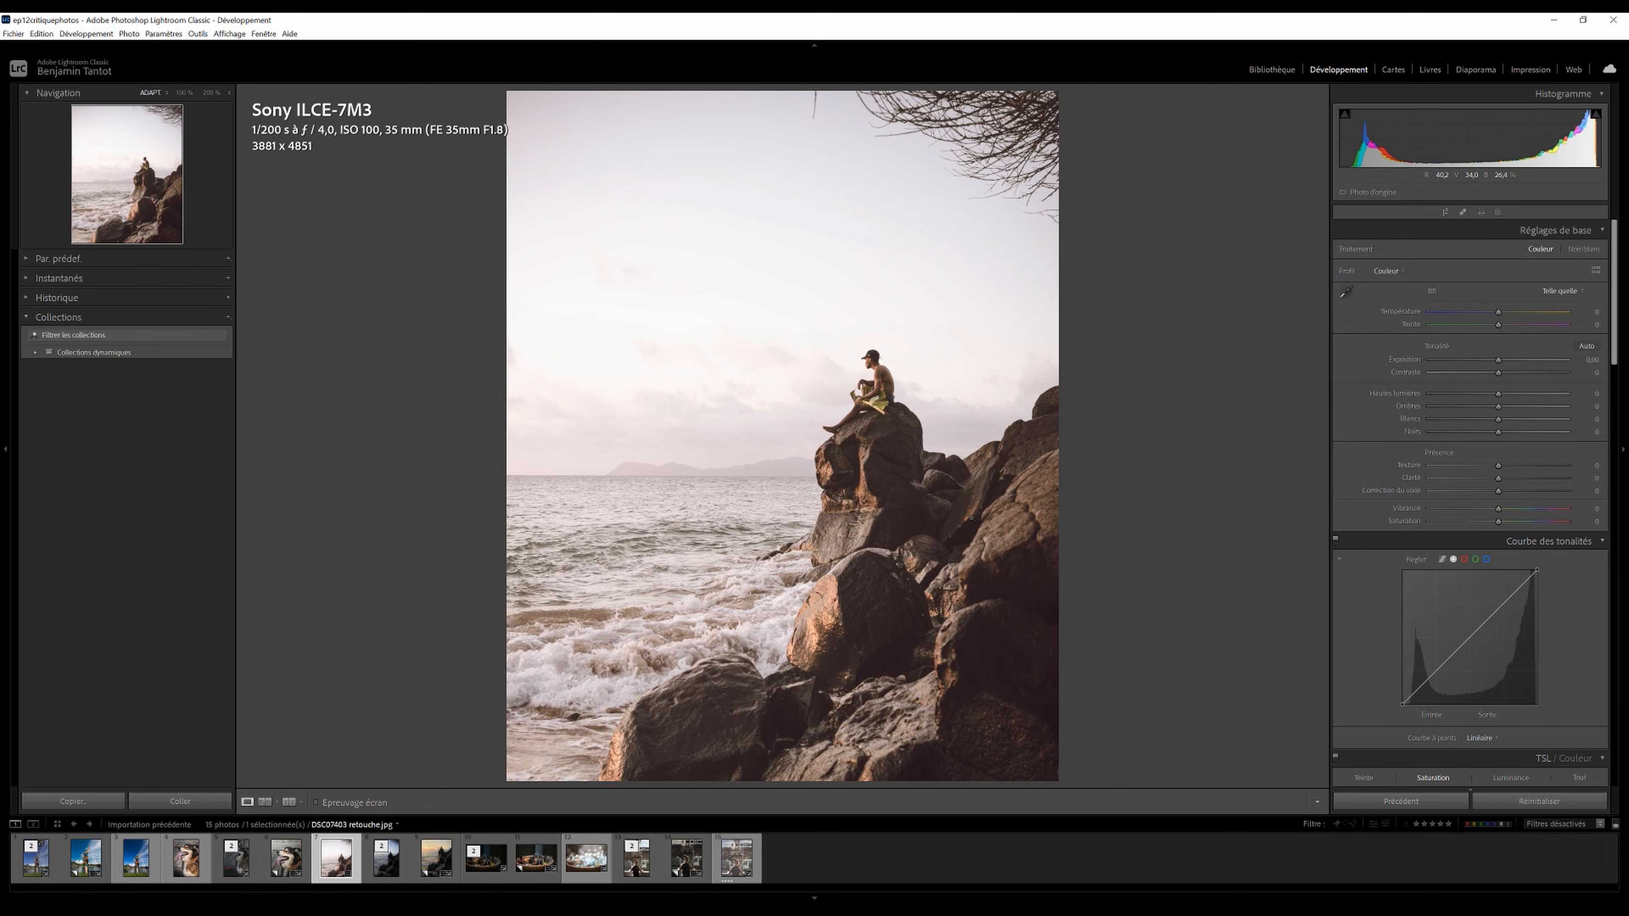
{"action": "key", "text": "Right"}
{"action": "key", "text": "Right"}
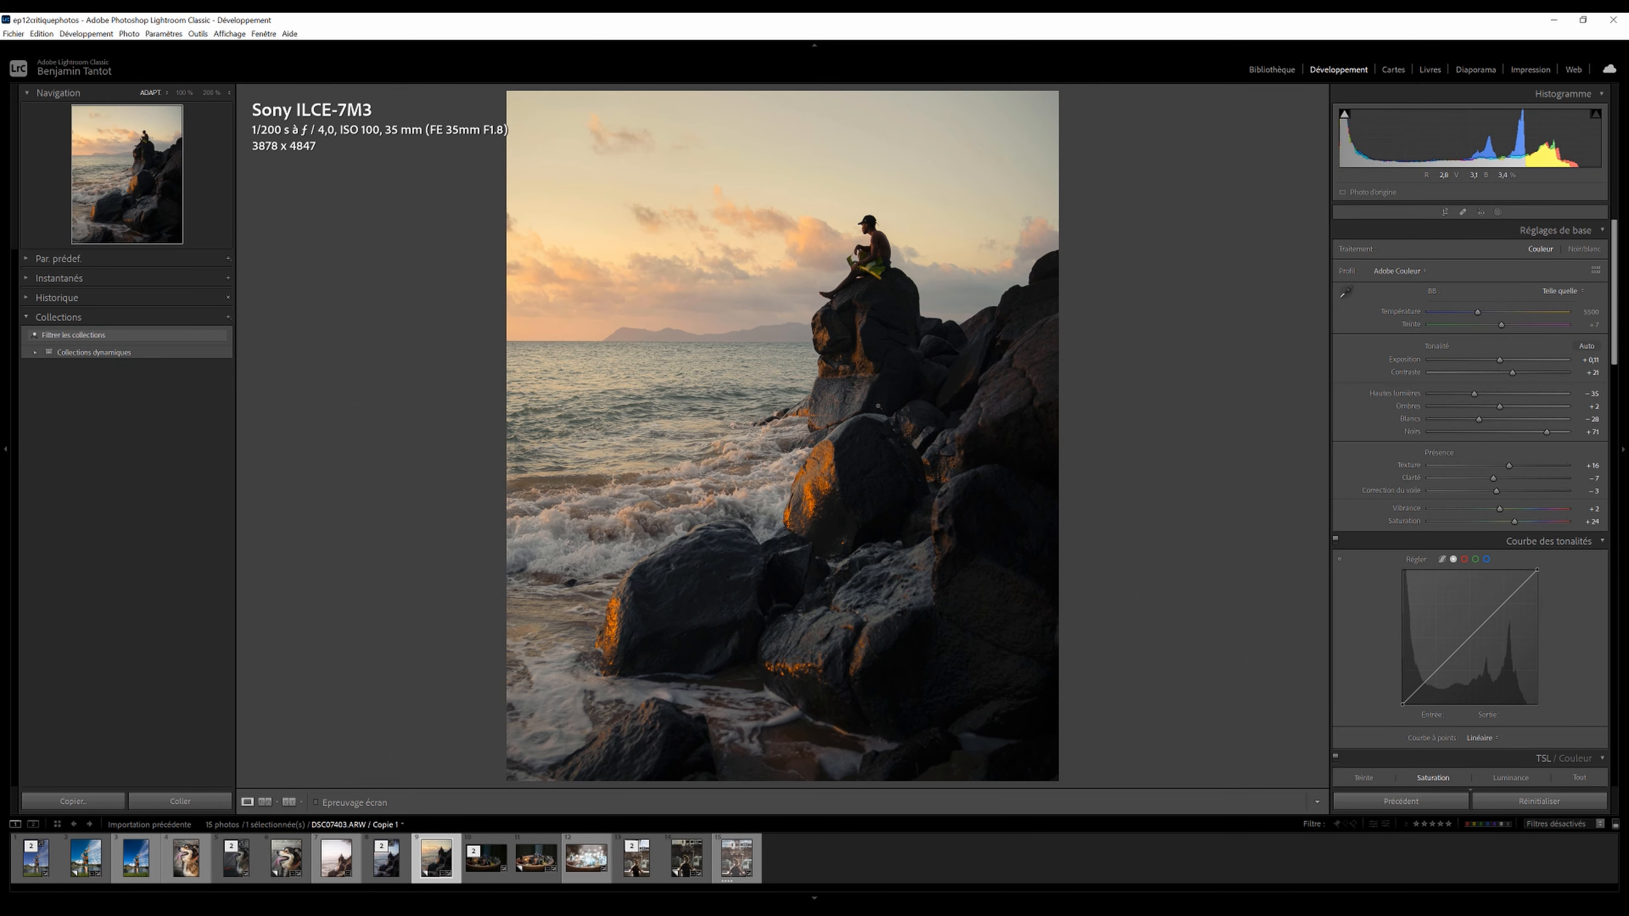
Compare the before and after views of the DSC07403 virtual copy and examine its crop against the full frame.
{"action": "key", "text": "backslash"}
{"action": "key", "text": "backslash"}
{"action": "left_click", "coordinate": [1445, 211]}
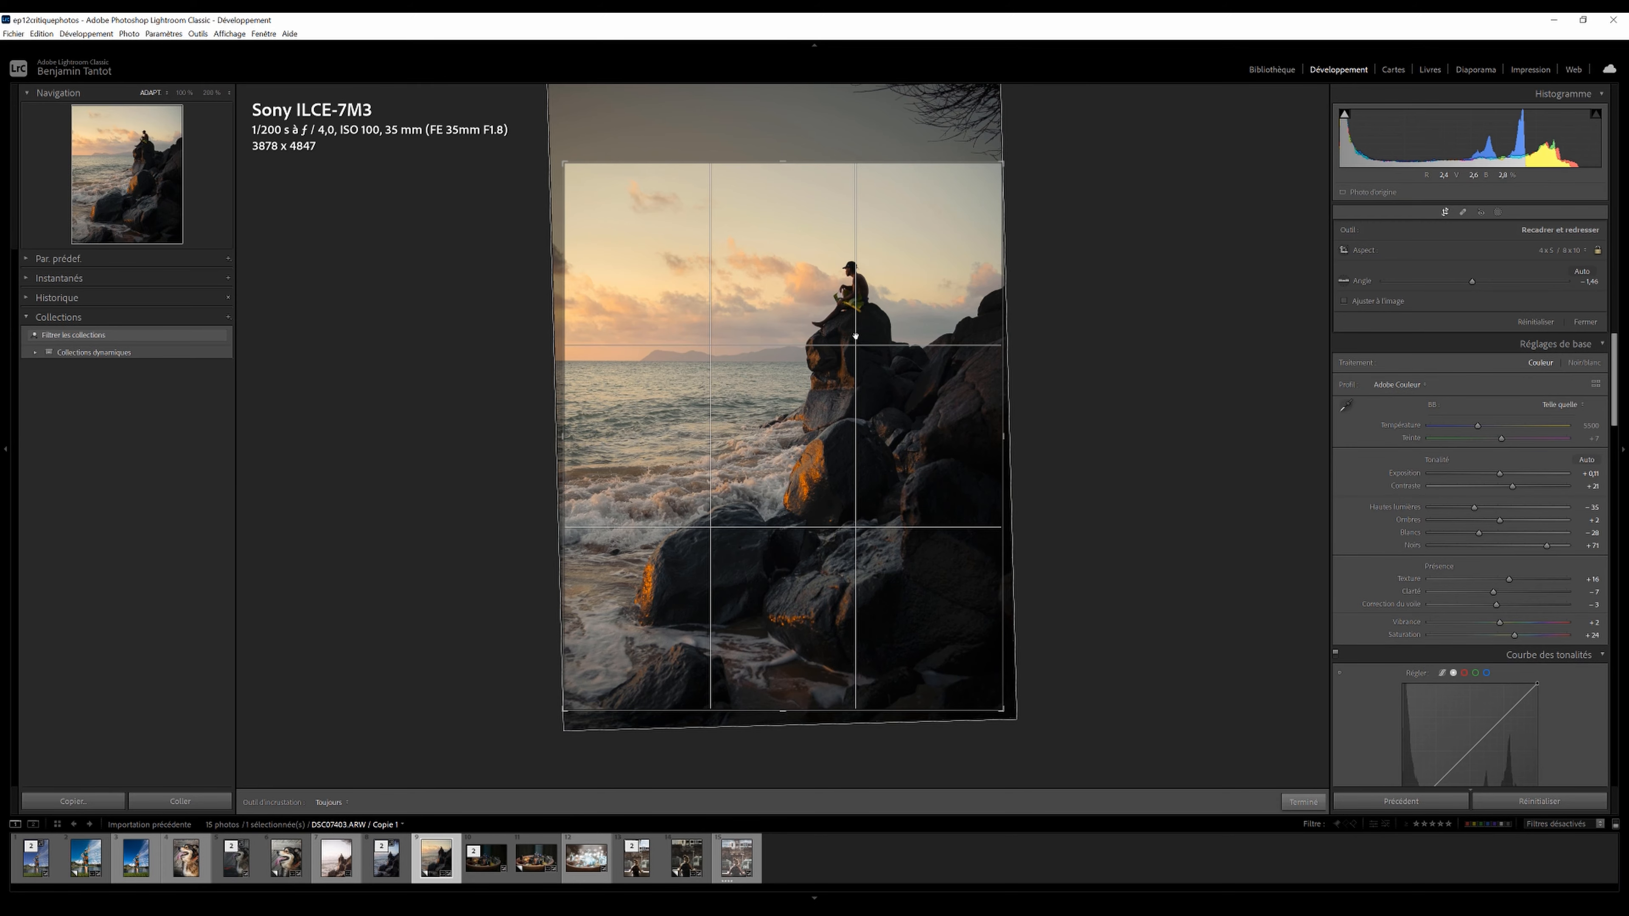
{"action": "left_click", "coordinate": [1444, 210]}
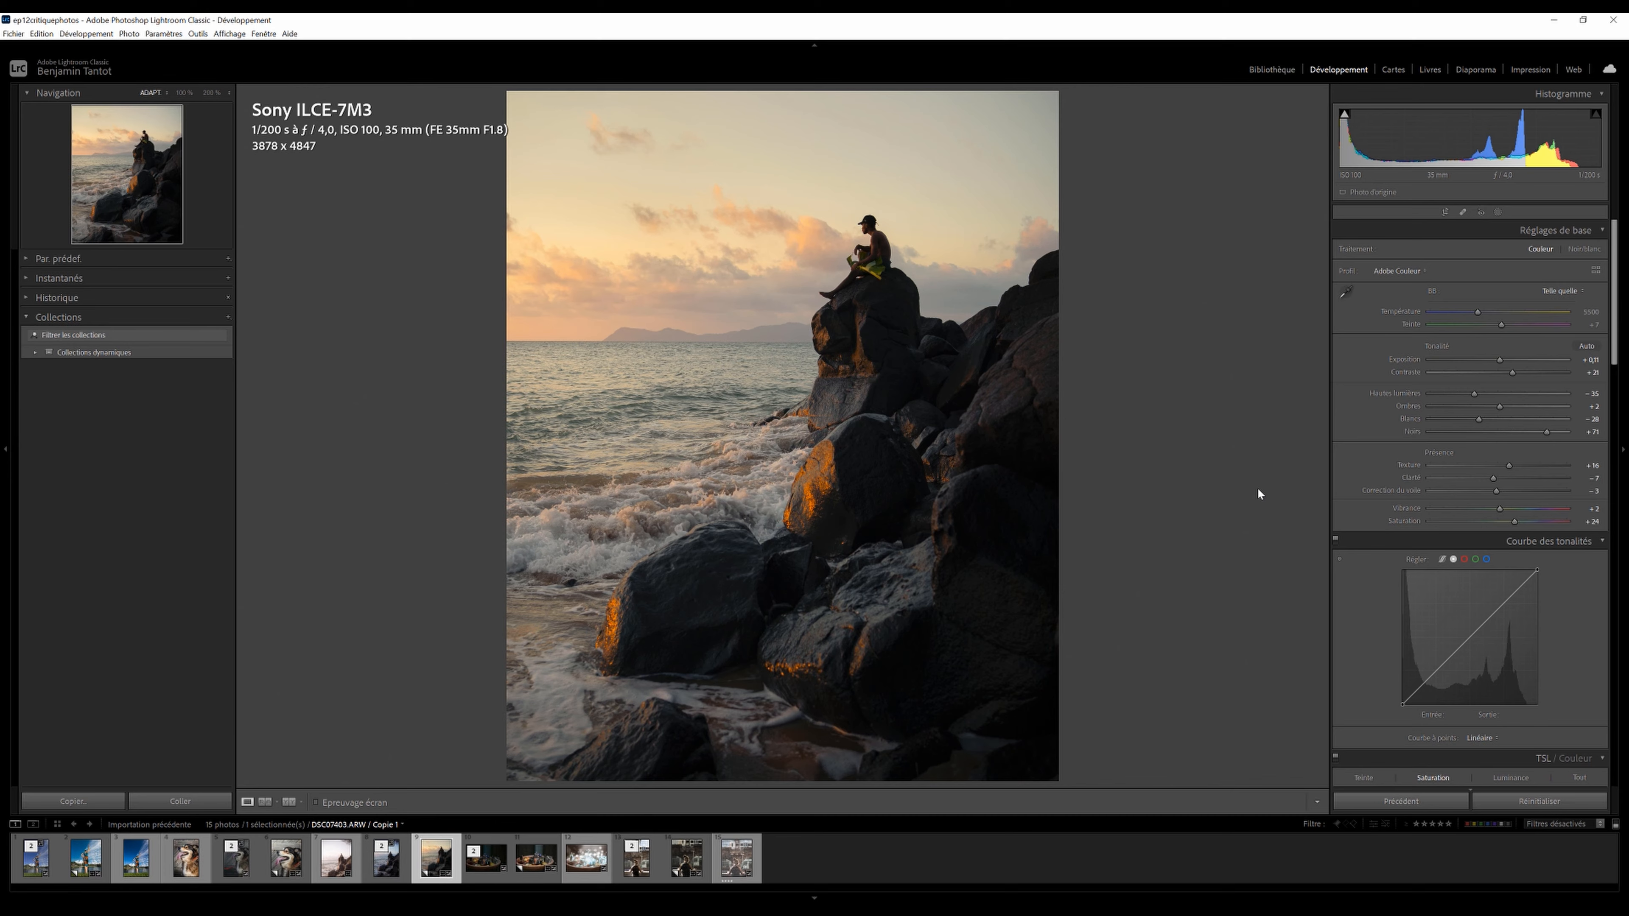
Review the virtual copy against its before view again, show its masks, and toggle their combined effect off and on.
{"action": "key", "text": "backslash"}
{"action": "key", "text": "backslash"}
{"action": "left_click", "coordinate": [1500, 211]}
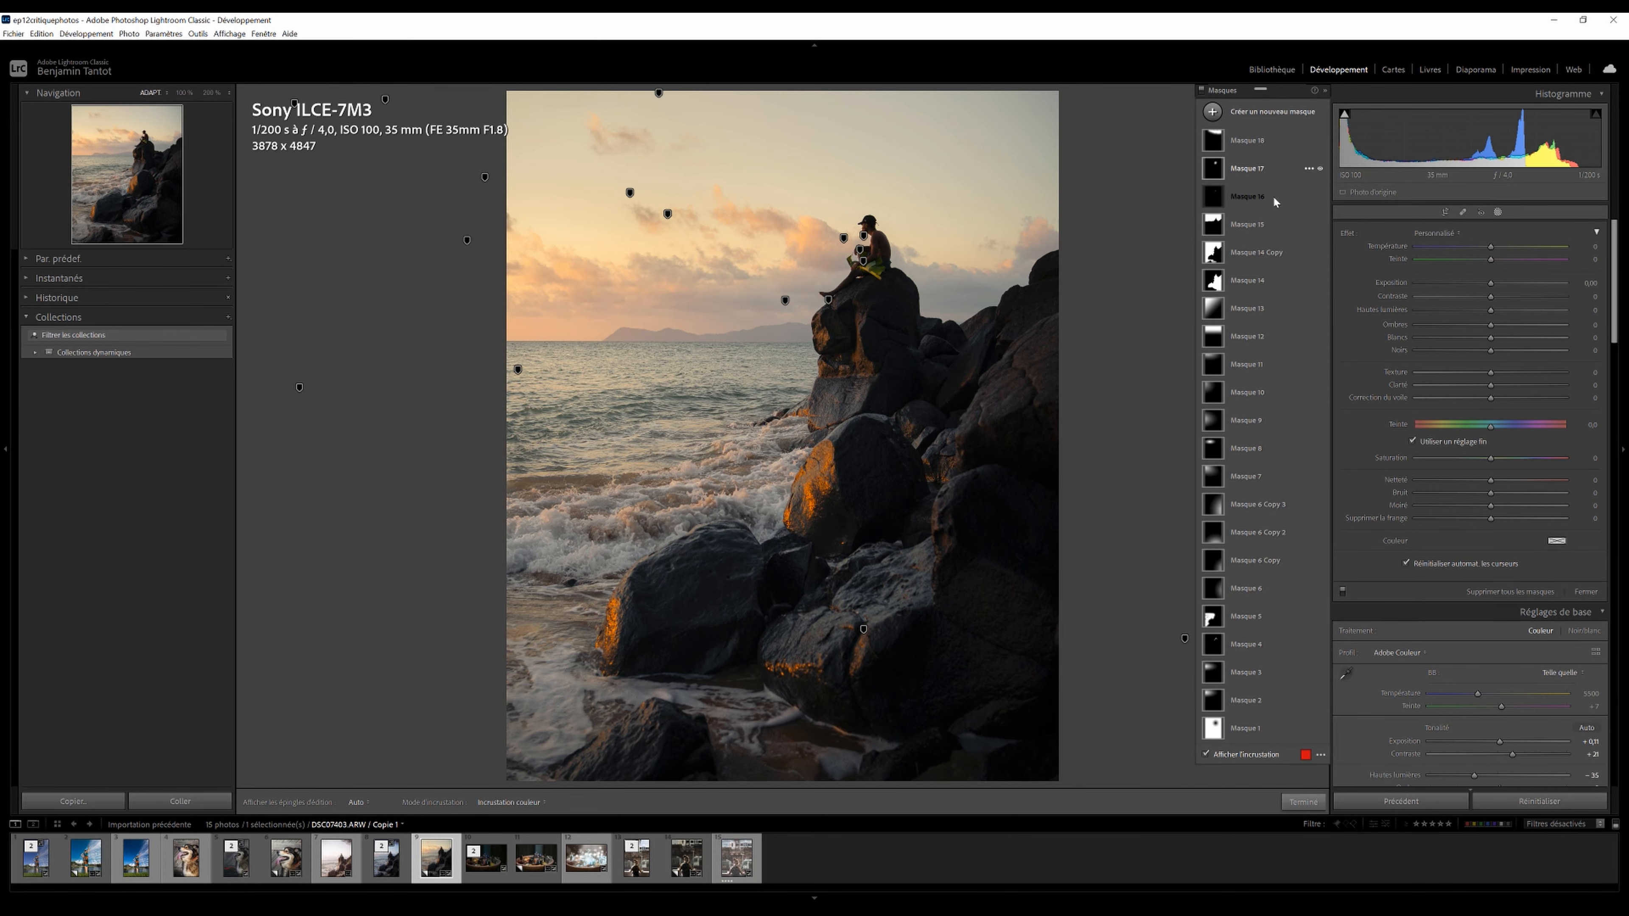
{"action": "left_click", "coordinate": [1342, 591]}
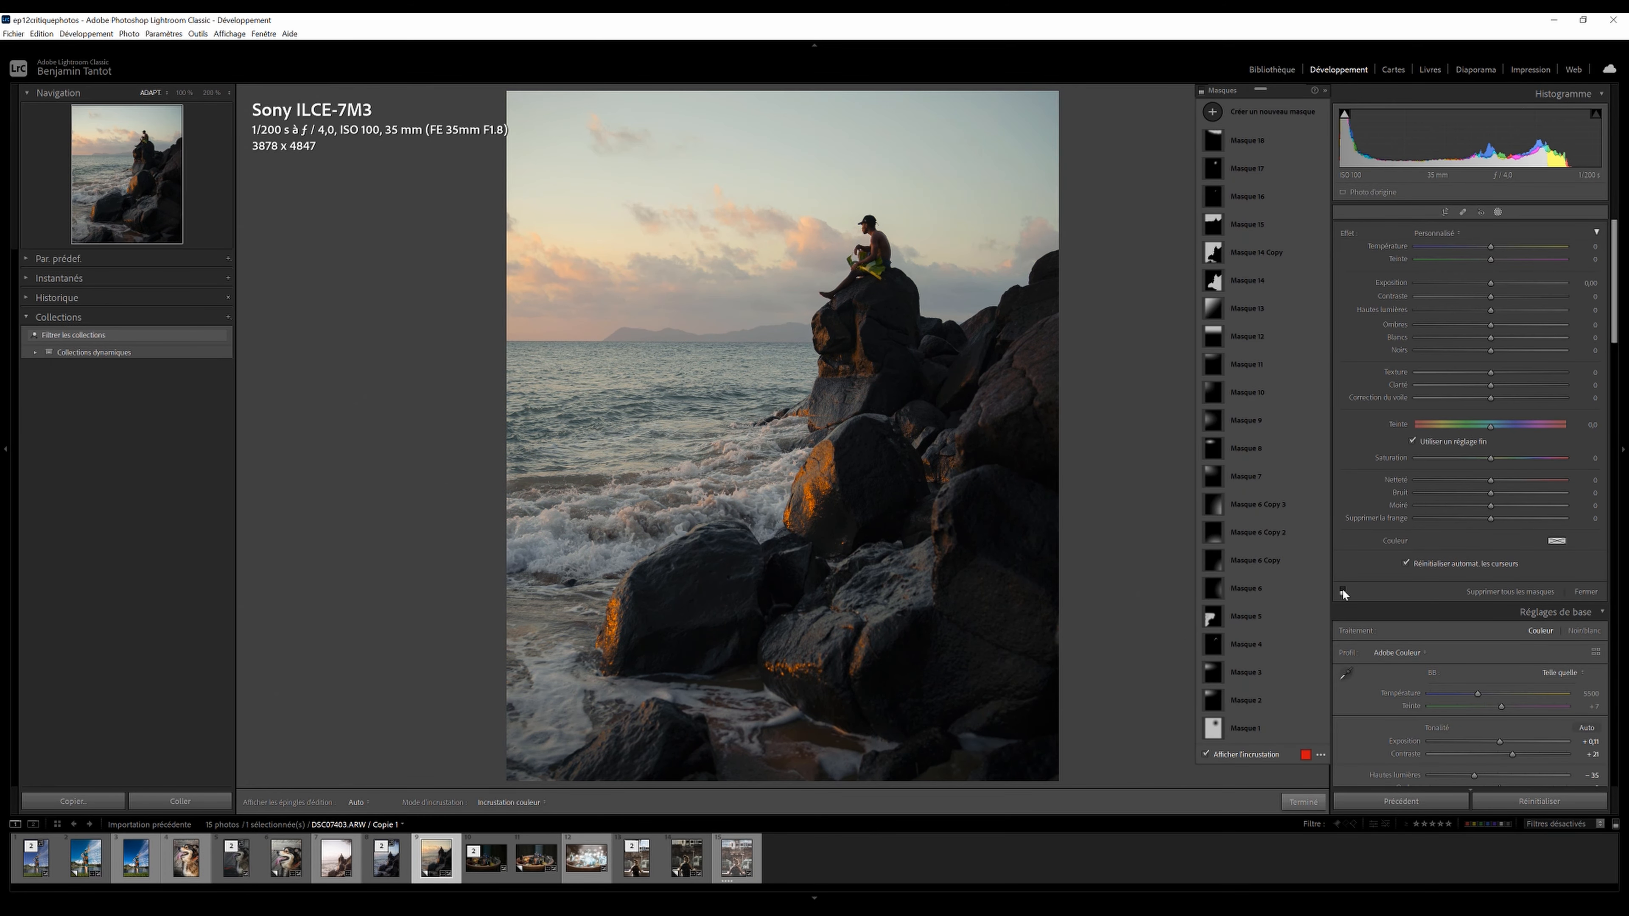
{"action": "left_click", "coordinate": [1343, 589]}
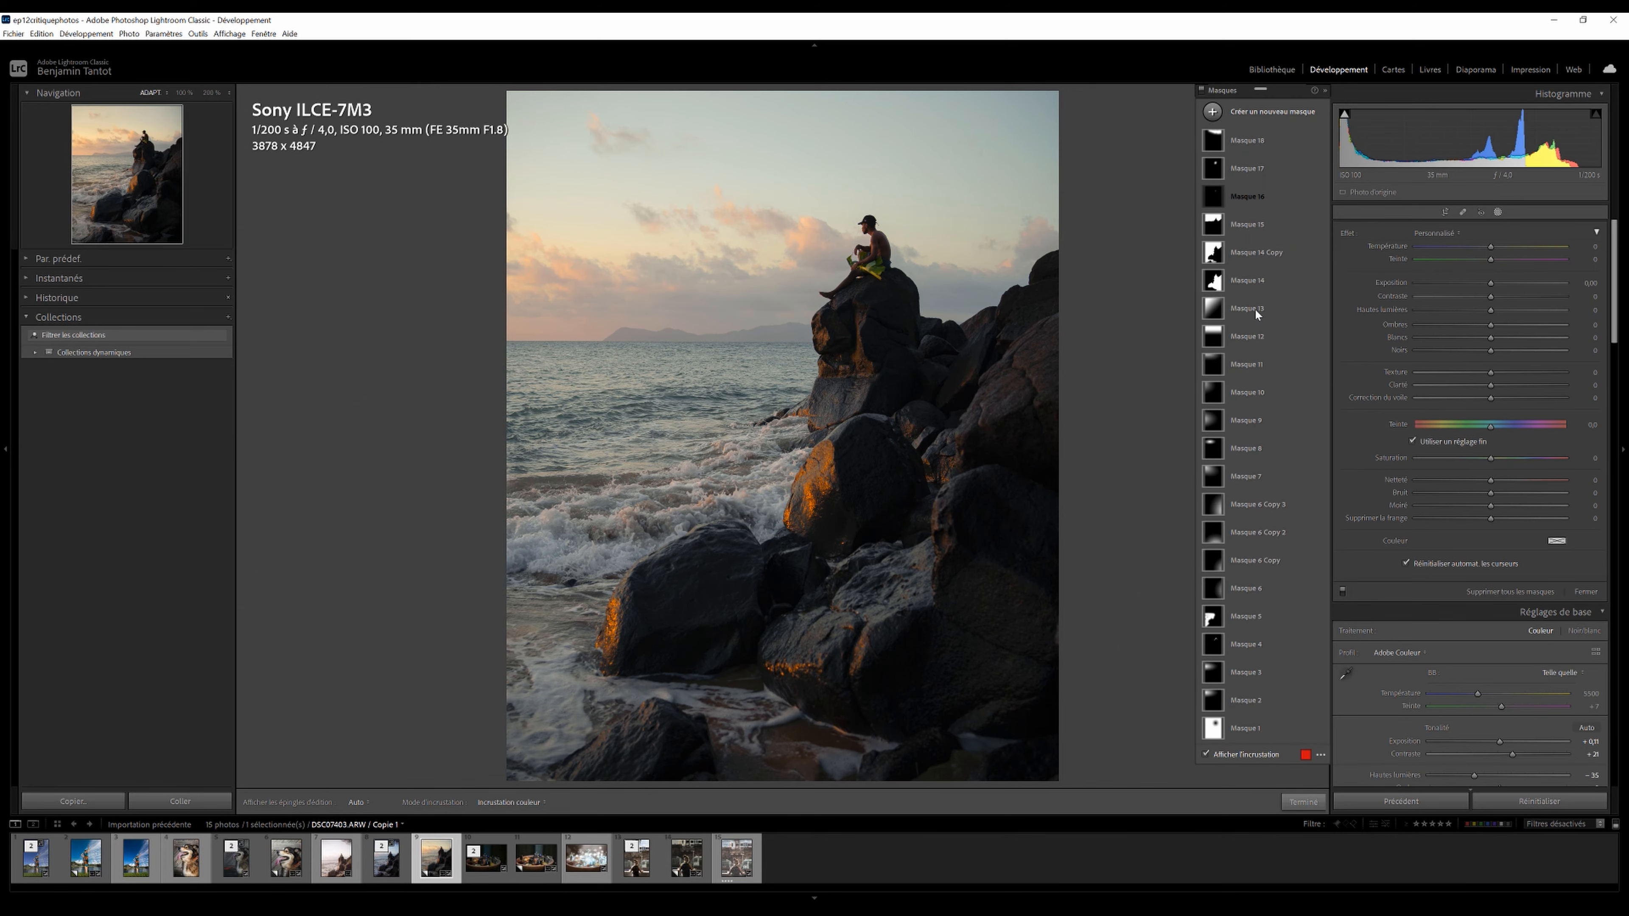